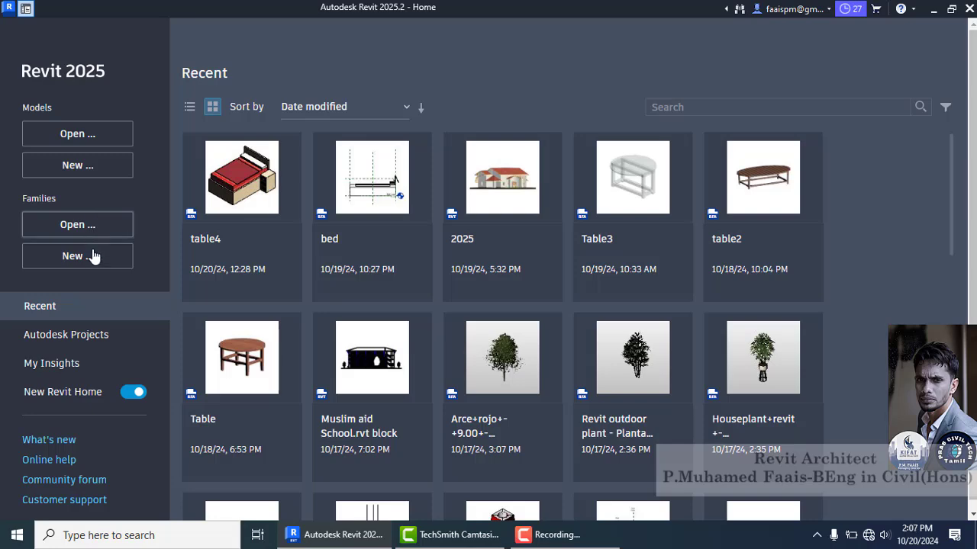
Create a new family from the Furniture template in the English-Imperial folder
left_click(98, 257)
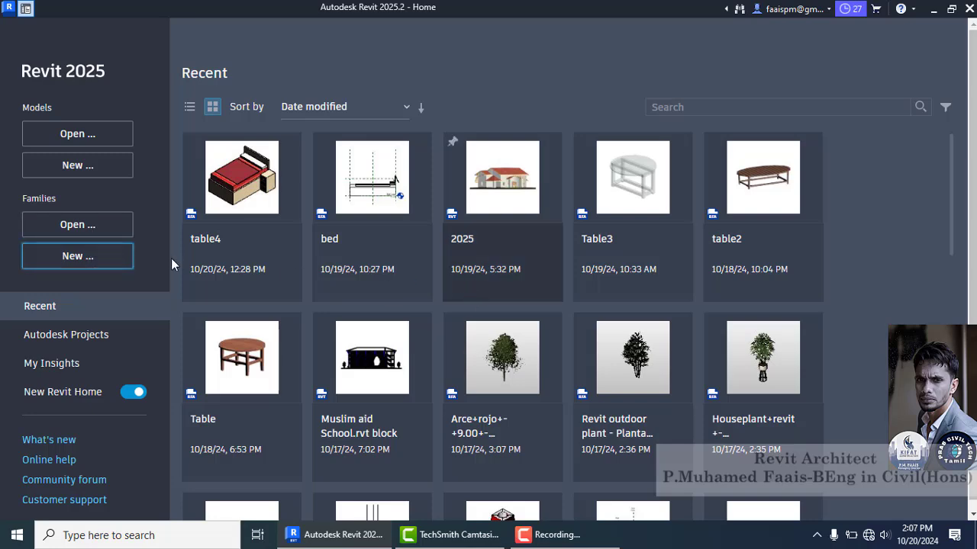
left_click(33, 259)
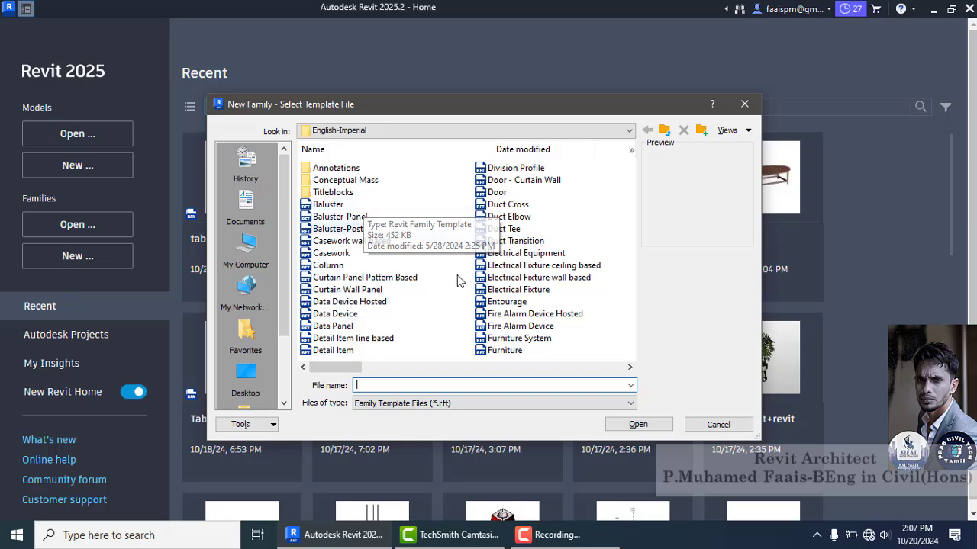
double_click(503, 351)
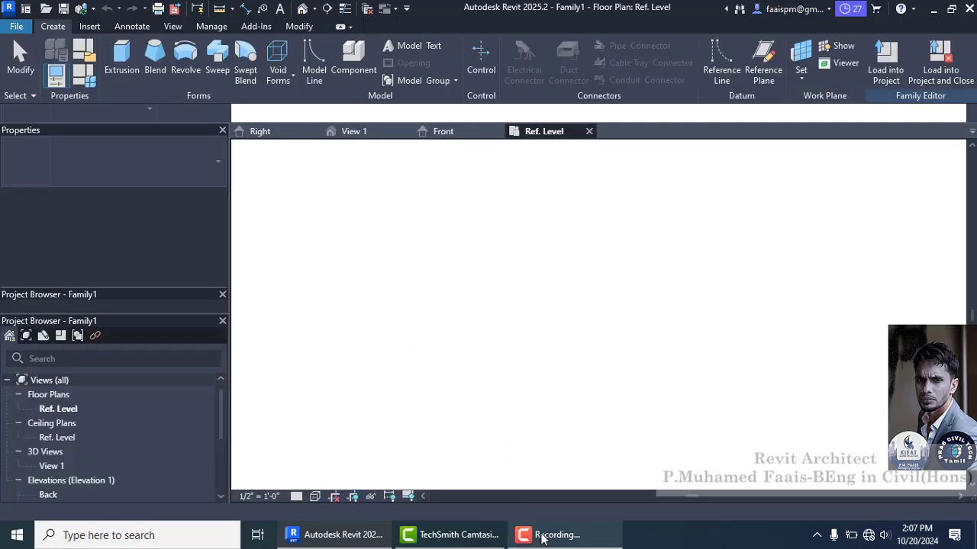
mouse_move(543, 535)
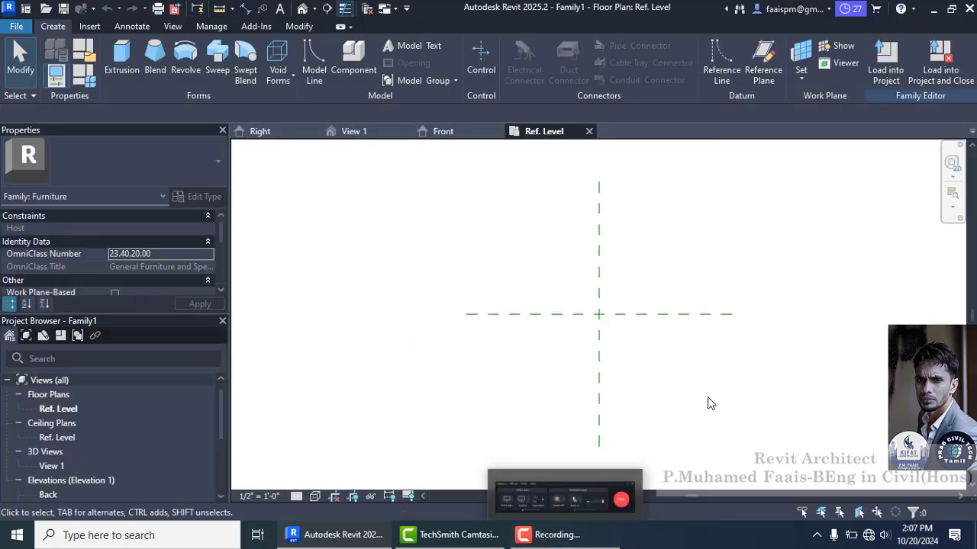
Draw two horizontal reference planes, about 1'-0" above and about 1'-6" below the Center Front/Back plane
scroll(748, 392, "up", 1)
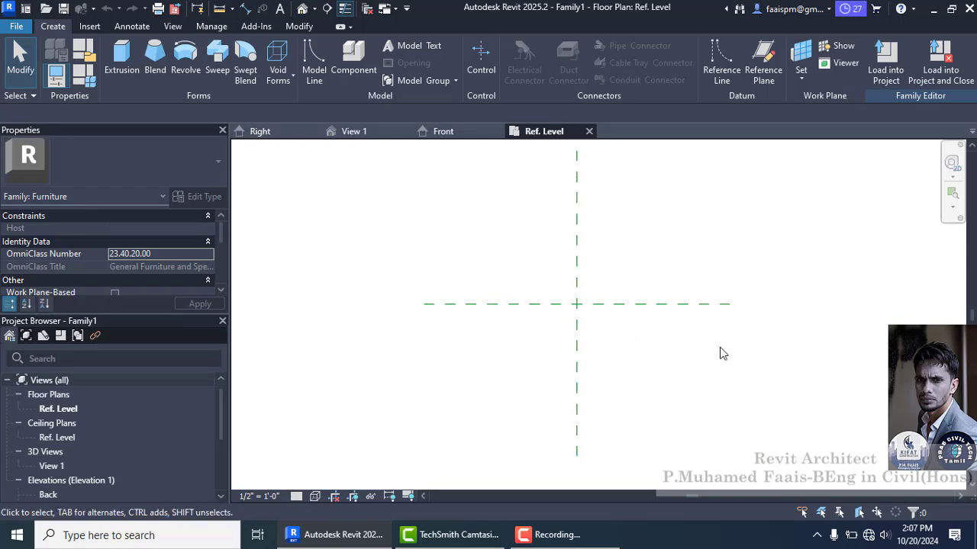
scroll(708, 284, "up", 1)
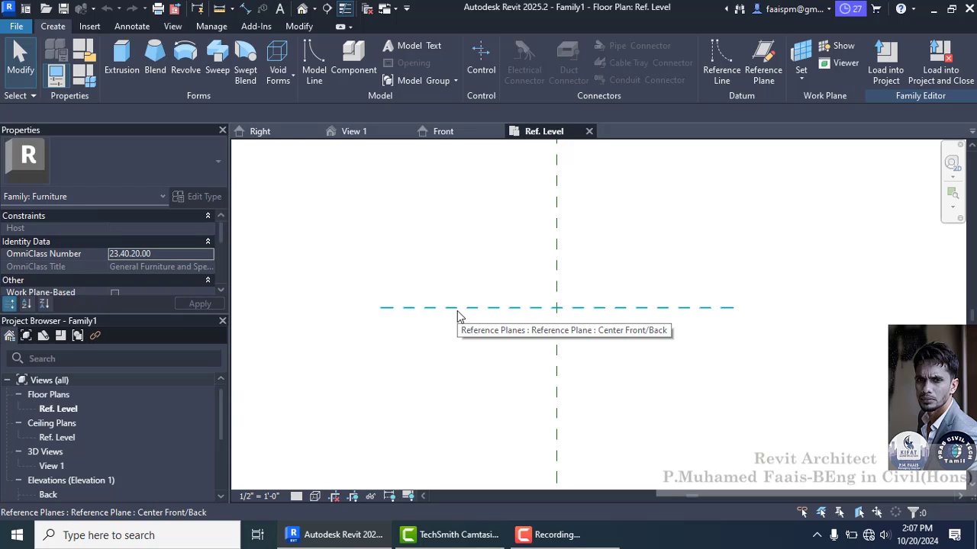
left_click(747, 77)
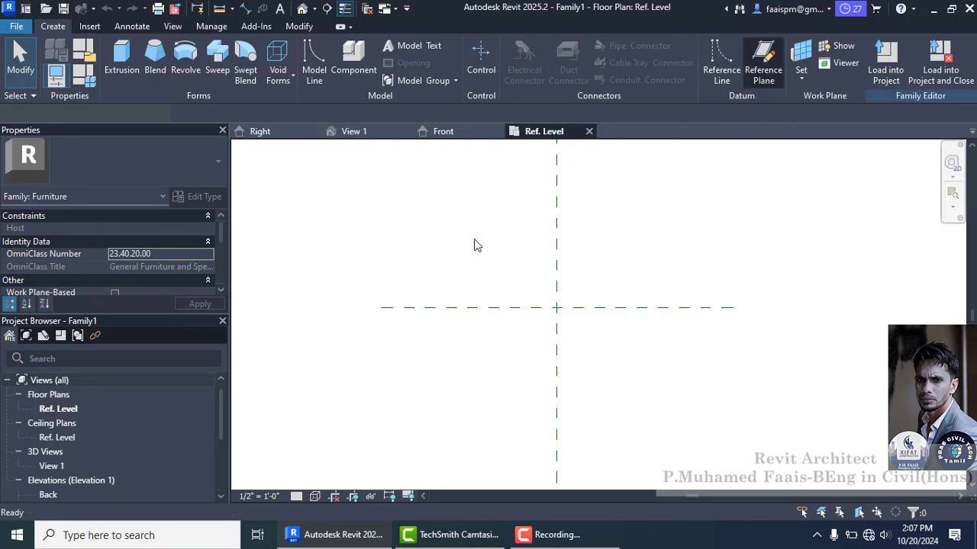
scroll(498, 270, "down", 1)
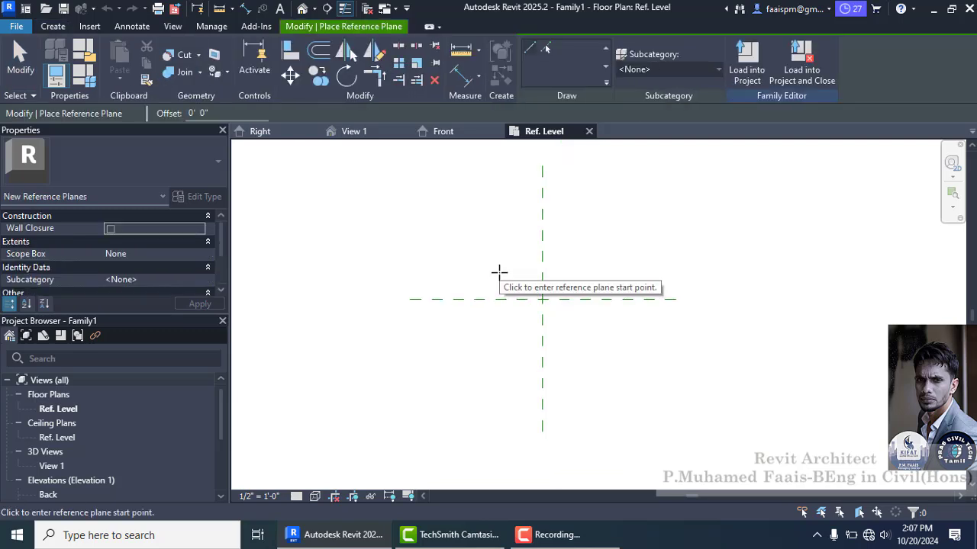
left_click(413, 268)
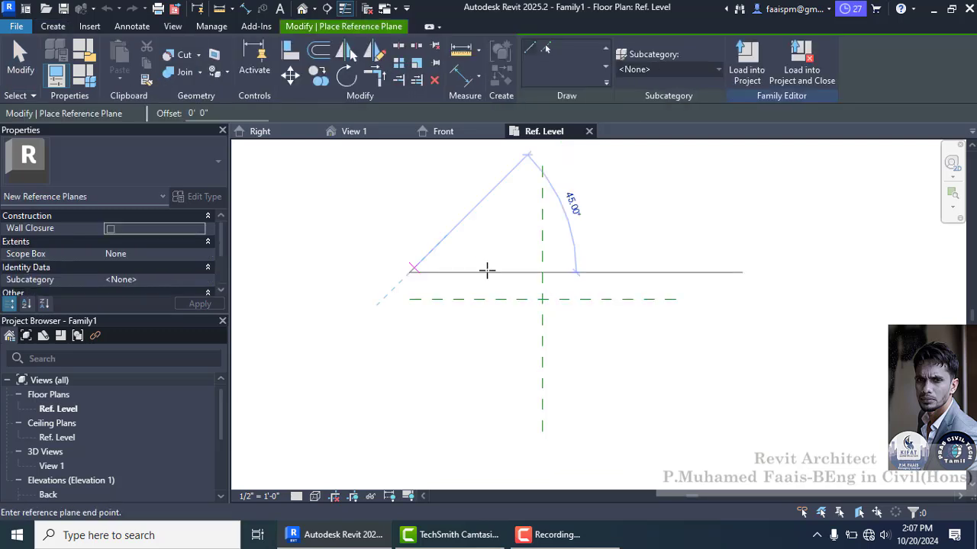
left_click(676, 272)
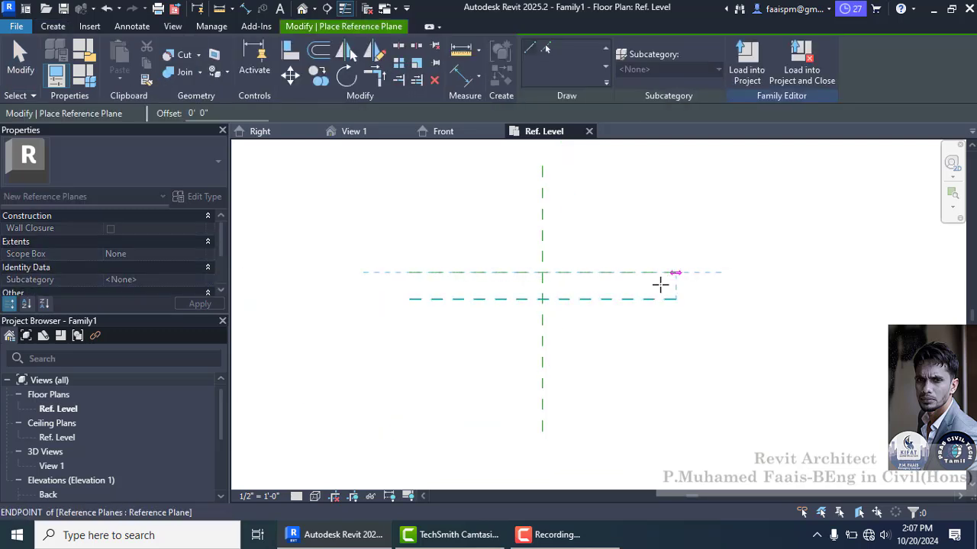
left_click(409, 339)
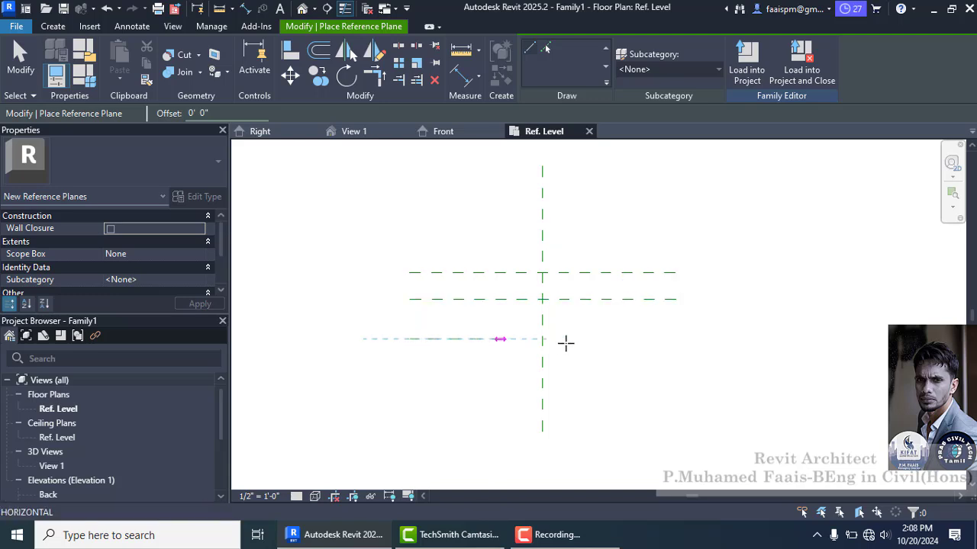
left_click(676, 339)
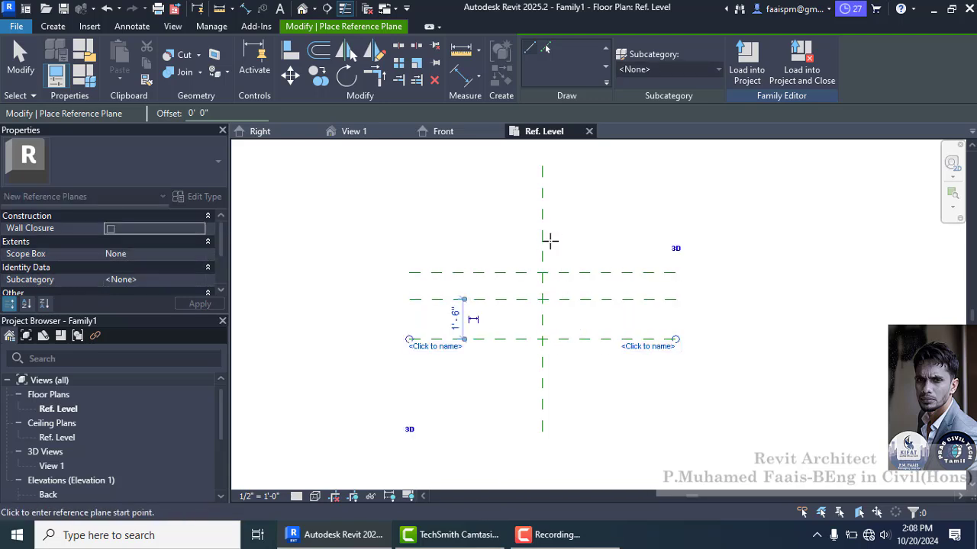
Draw two vertical reference planes, about 1'-0" on either side of the Center Left/Right plane
left_click(515, 166)
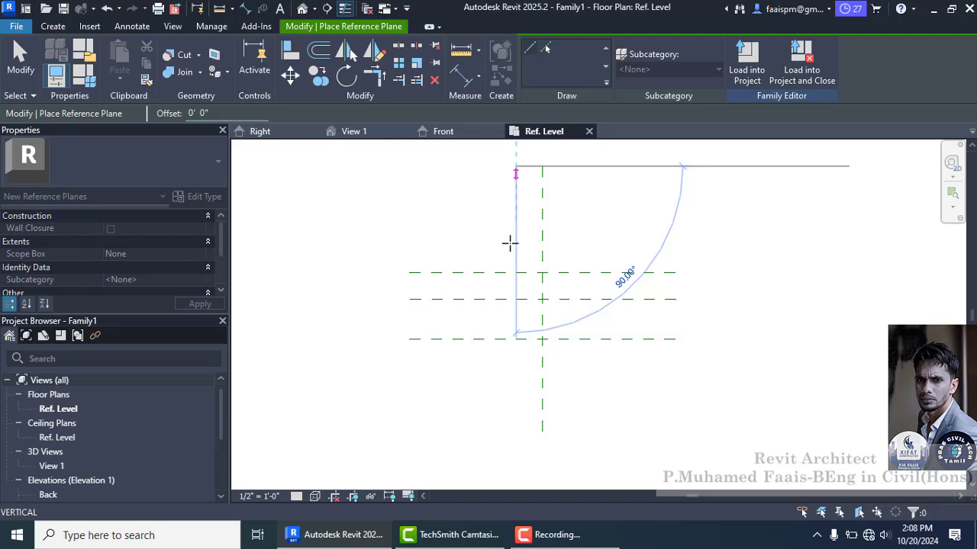
left_click(517, 430)
left_click(569, 431)
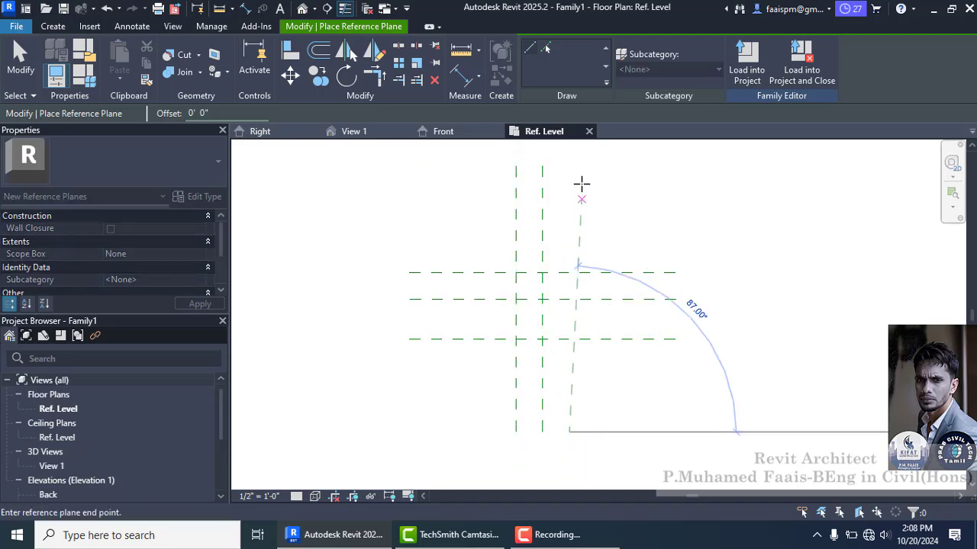
left_click(569, 163)
scroll(643, 181, "up", 2)
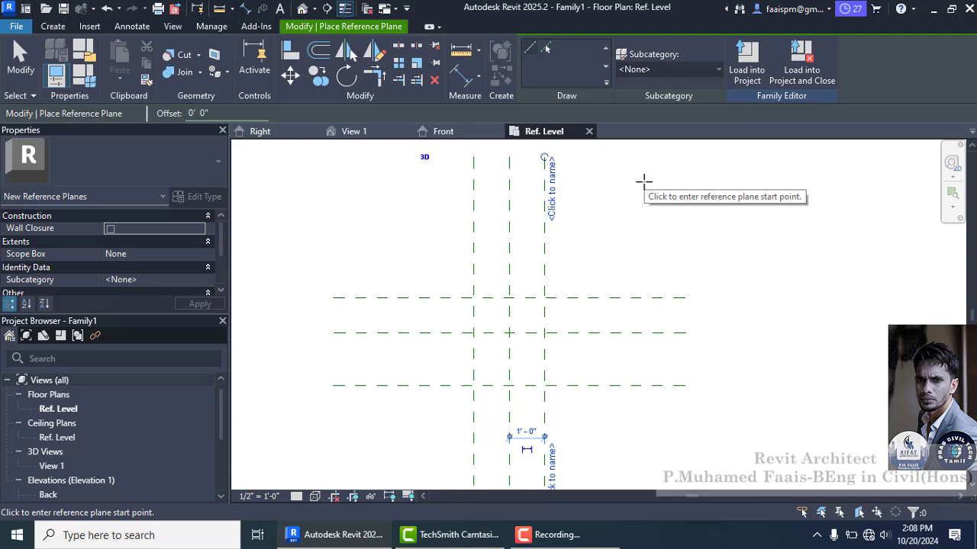
scroll(602, 266, "down", 2)
key("Escape")
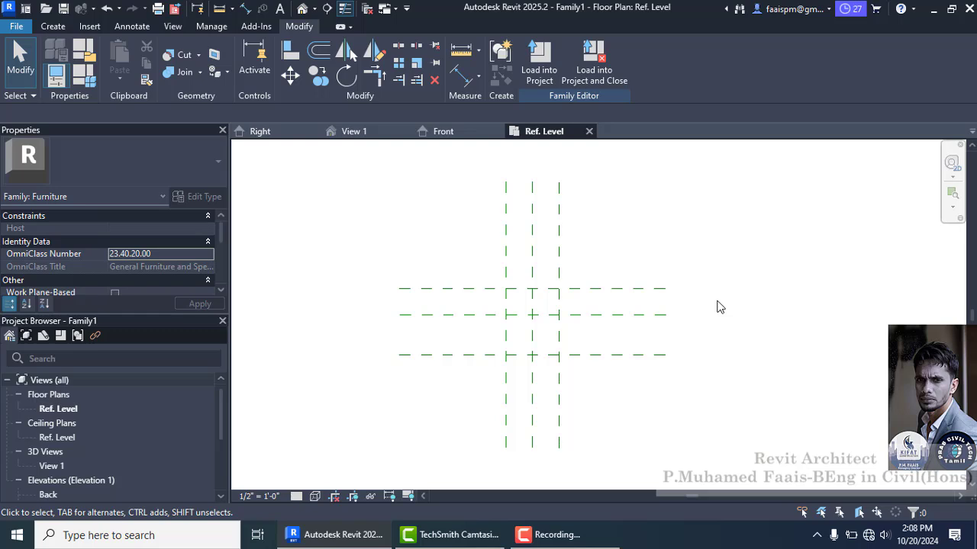
Place an aligned dimension string across the three vertical reference planes and constrain its segments to be equal
scroll(532, 377, "up", 1)
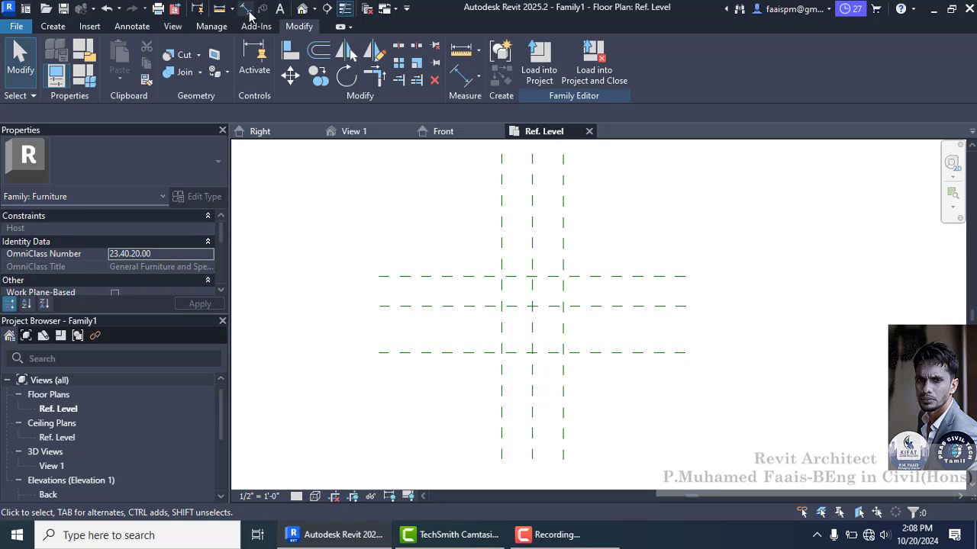
left_click(501, 159)
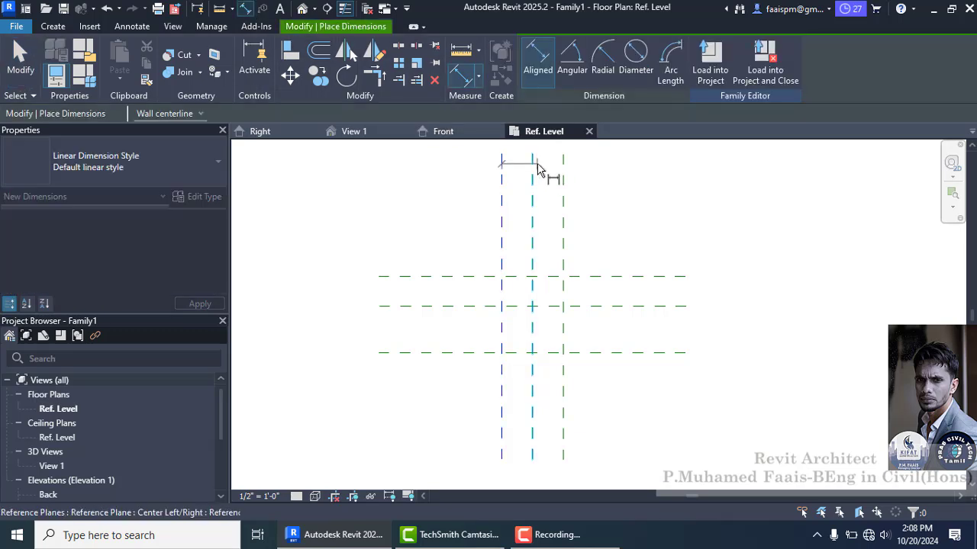
left_click(534, 163)
left_click(562, 167)
left_click(544, 172)
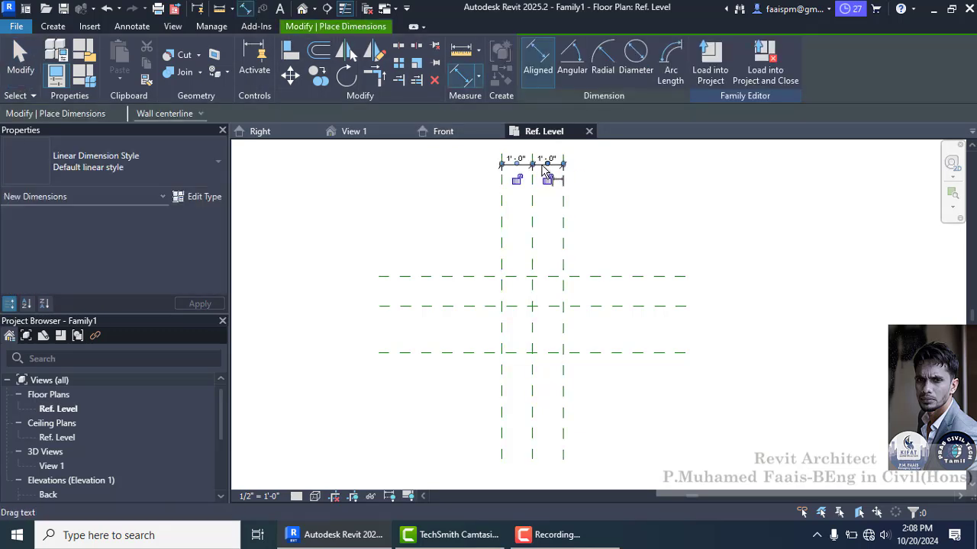
scroll(513, 219, "down", 1)
scroll(513, 217, "down", 1)
scroll(521, 169, "up", 2)
left_click(530, 150)
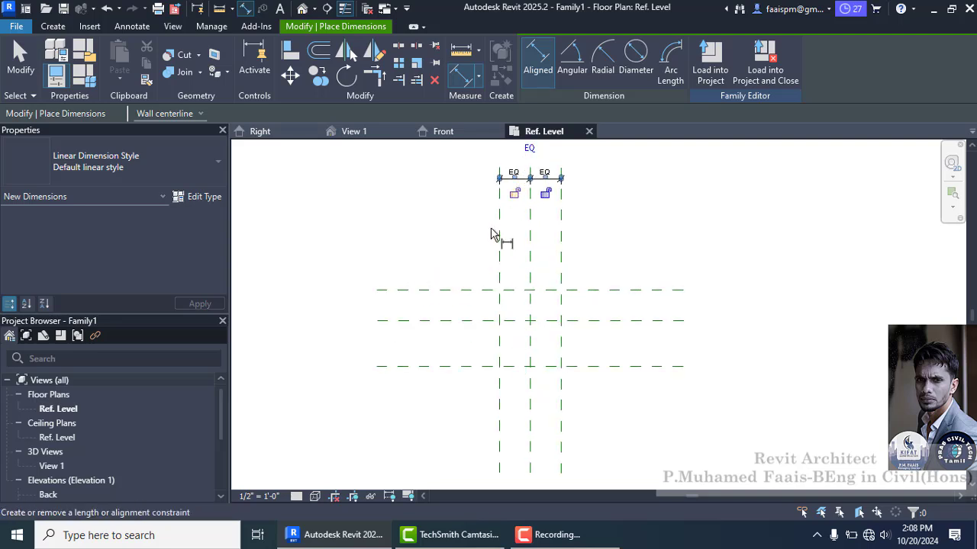
Add an overall aligned dimension between the two outer vertical reference planes, above the equality dimension
scroll(475, 266, "down", 2)
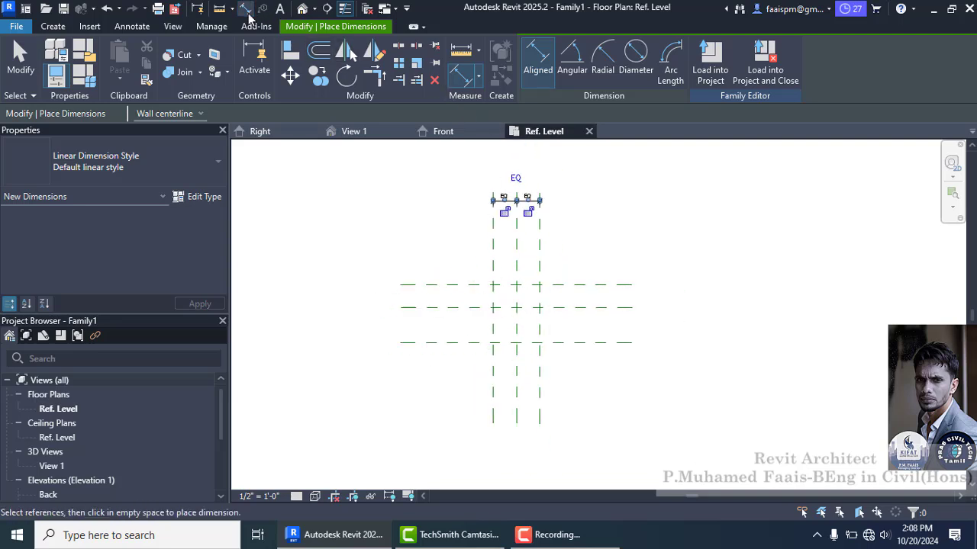
left_click(244, 9)
left_click(494, 224)
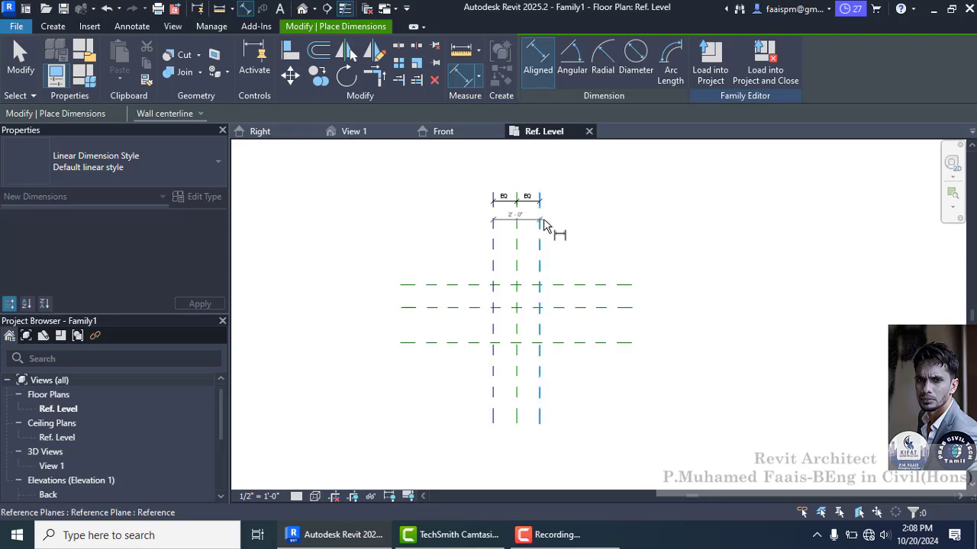
left_click(540, 221)
left_click(567, 175)
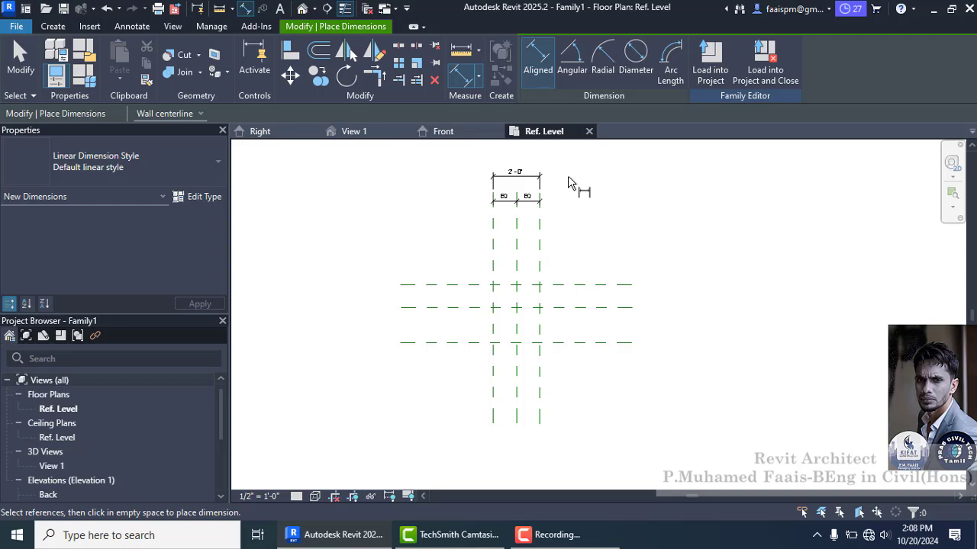
scroll(513, 201, "up", 2)
Place an aligned dimension string across the three horizontal reference planes and constrain its segments to be equal
scroll(504, 191, "down", 3)
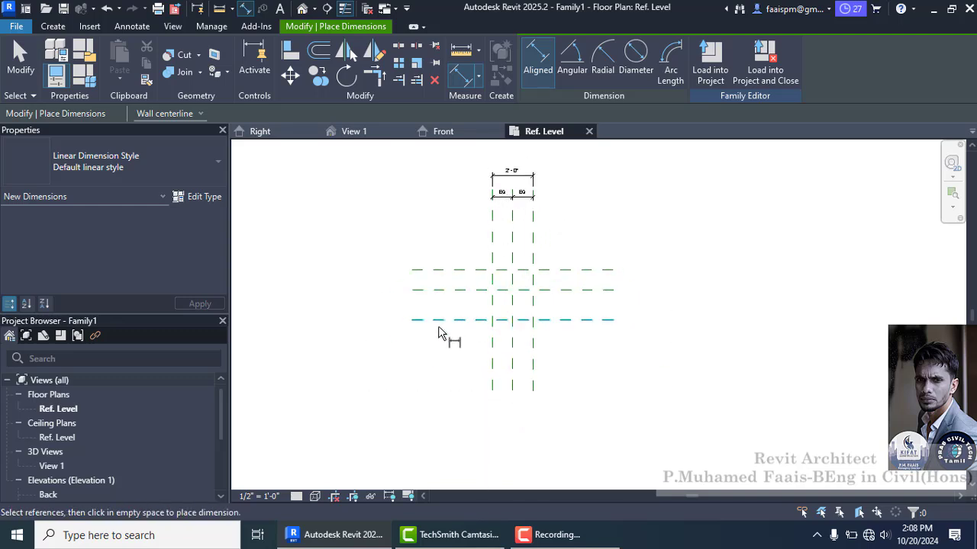
scroll(439, 333, "up", 2)
left_click(466, 239)
left_click(467, 268)
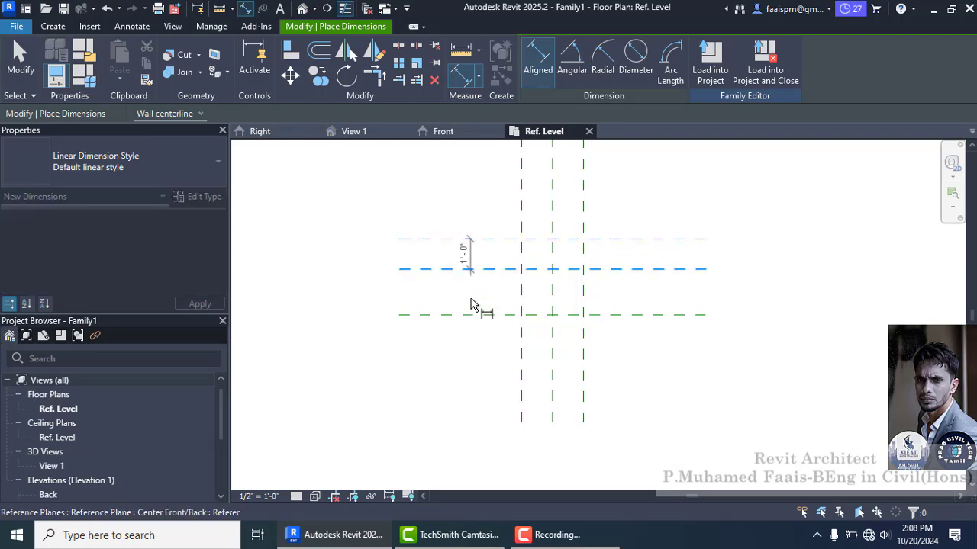
left_click(471, 313)
left_click(475, 299)
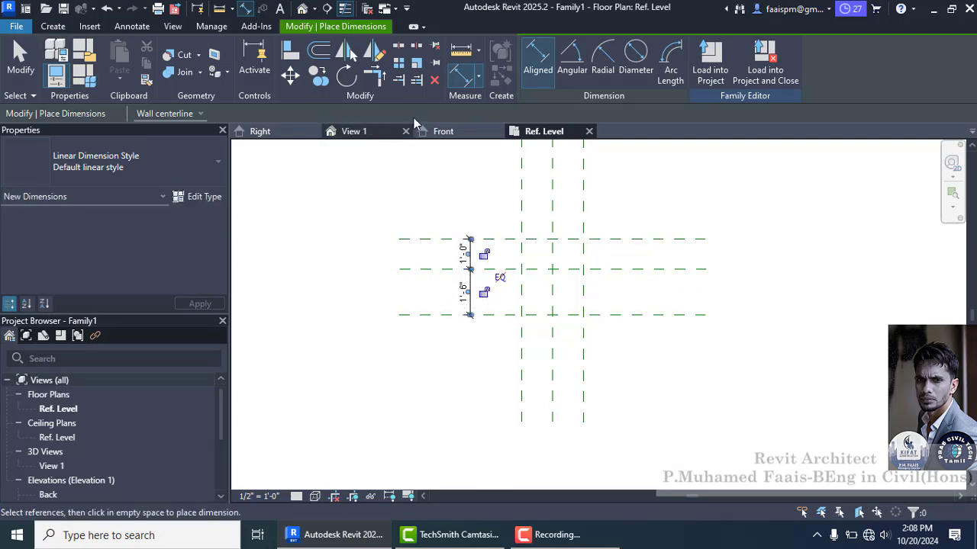
left_click(499, 277)
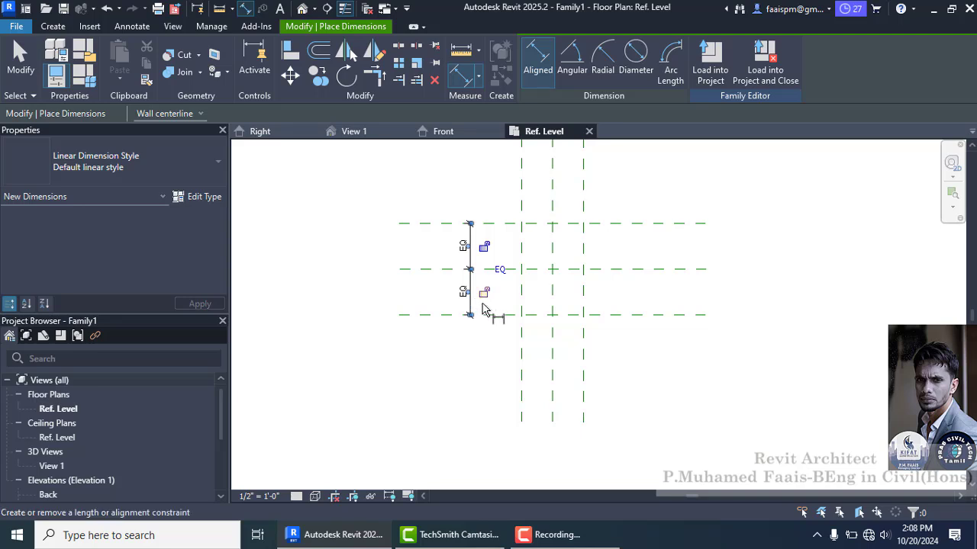
key("Escape")
key("Escape")
Nudge the equality dimension of the horizontal reference planes outward, away from the vertical planes
left_click(473, 309)
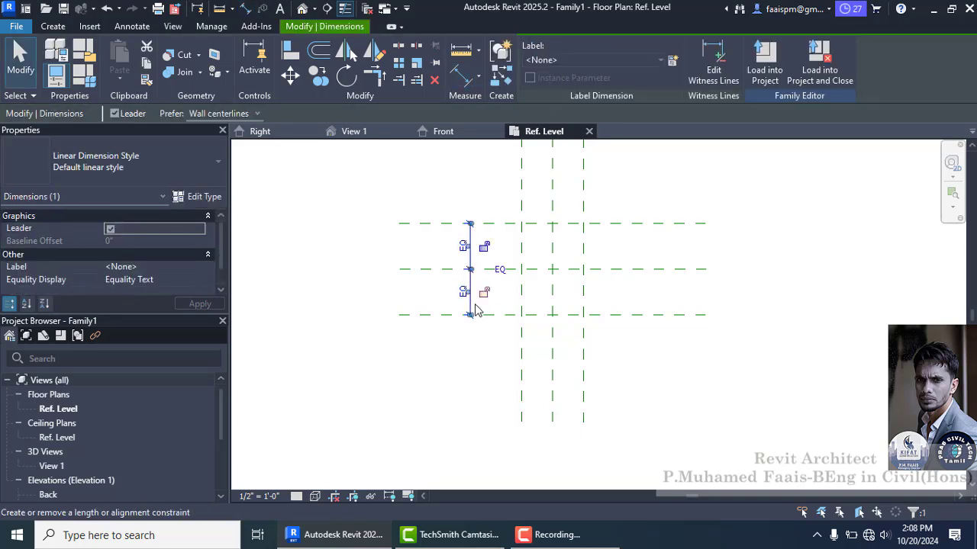
key("Left")
key("Left")
key("Left")
key("Left")
key("Left")
key("Left")
key("Left")
key("Left")
key("Escape")
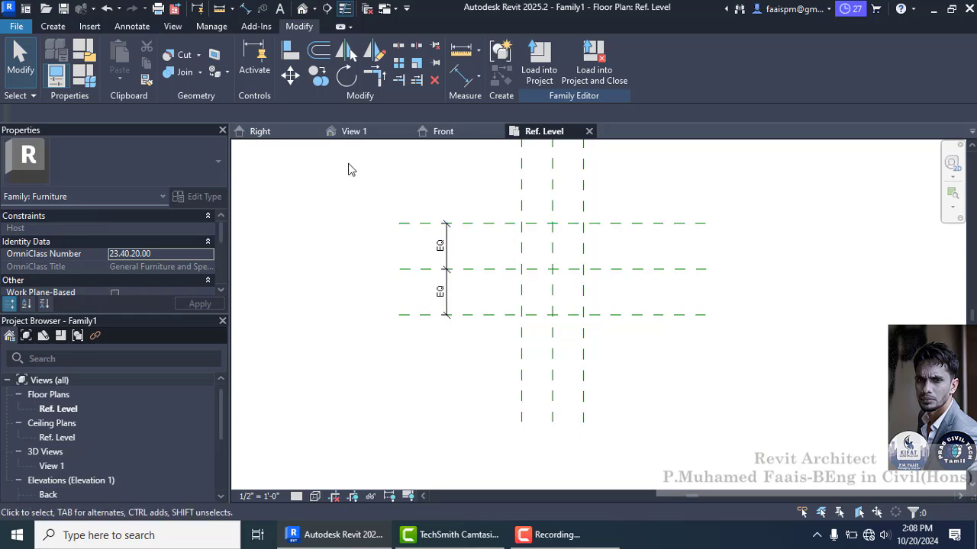
Add an overall aligned dimension between the two outer horizontal reference planes, outside their equality dimension
left_click(244, 8)
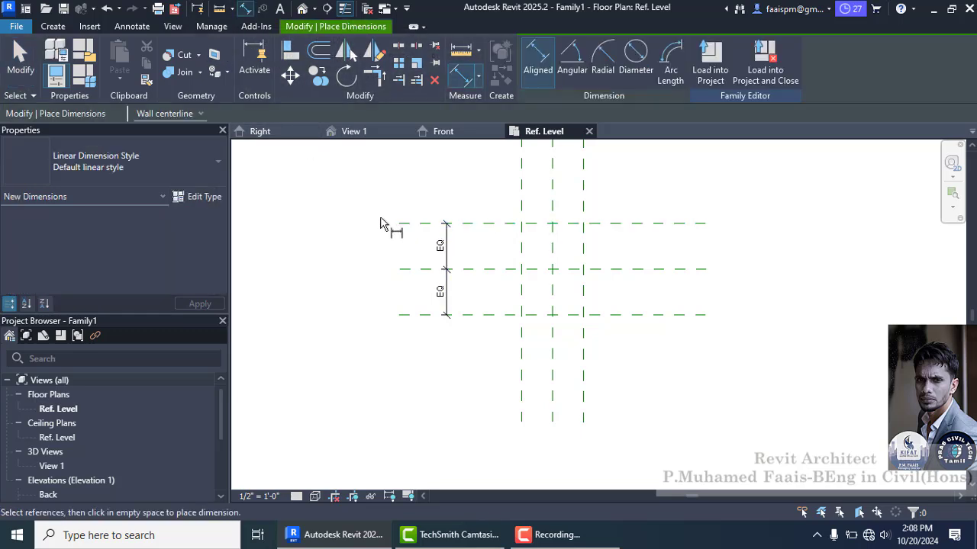
left_click(383, 224)
left_click(403, 315)
left_click(397, 299)
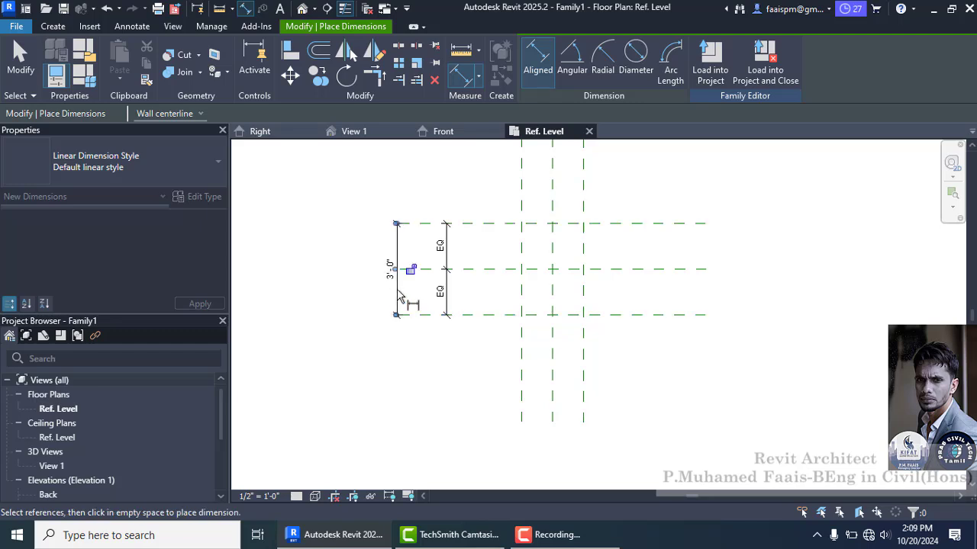
scroll(287, 361, "down", 3)
key("Escape")
scroll(434, 211, "up", 2)
key("Escape")
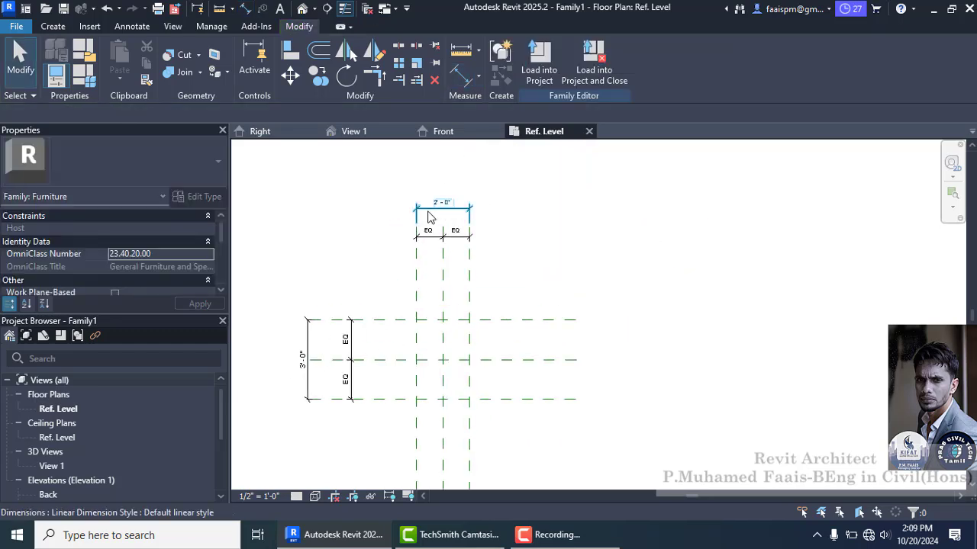
Label the overall dimension of the vertical reference planes with a new family type parameter named "width"
left_click(430, 218)
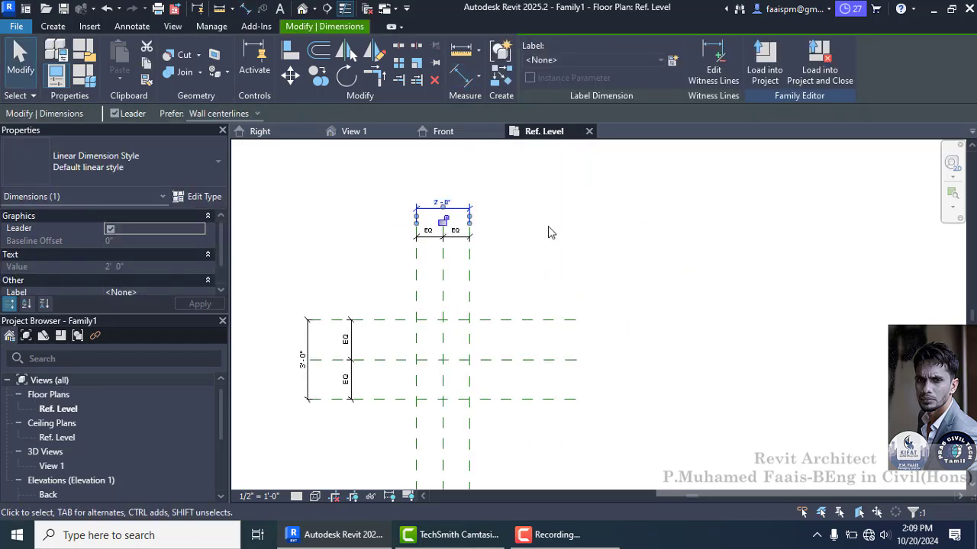
scroll(516, 207, "up", 1)
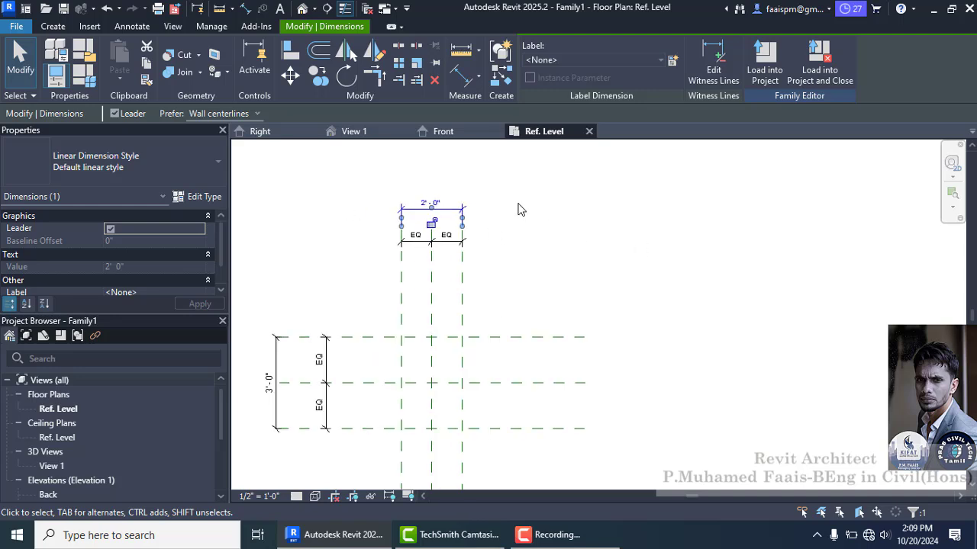
scroll(519, 208, "down", 2)
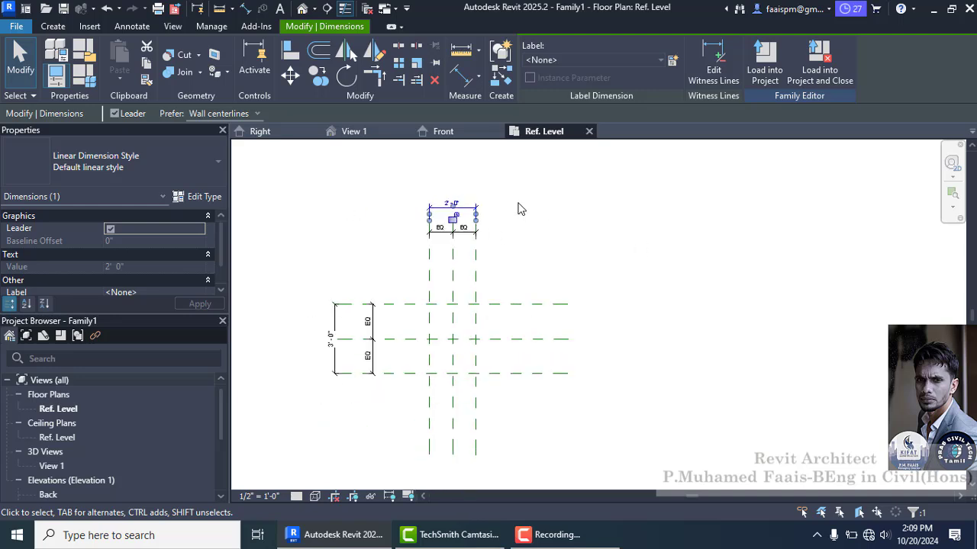
left_click(673, 64)
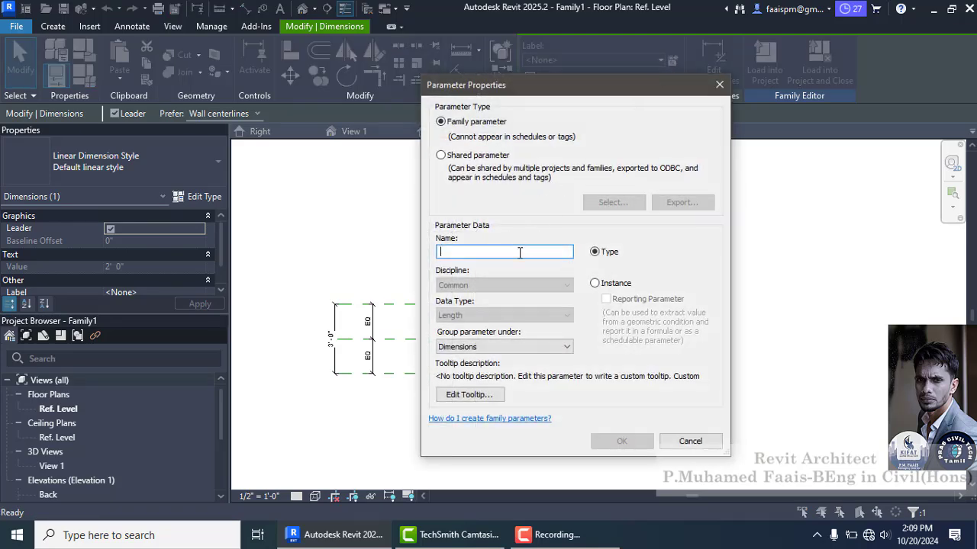
type("l")
key("BackSpace")
type("width")
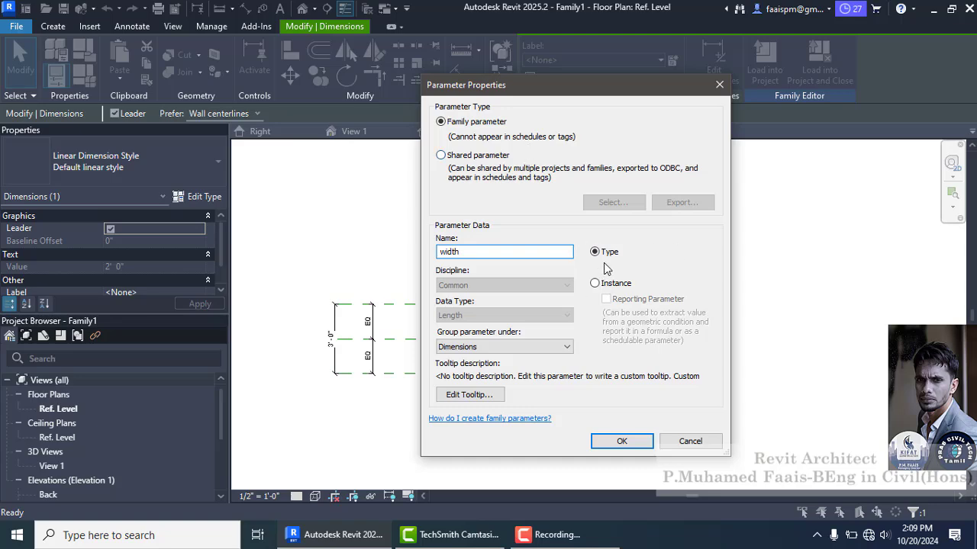
left_click(619, 446)
left_click(651, 264)
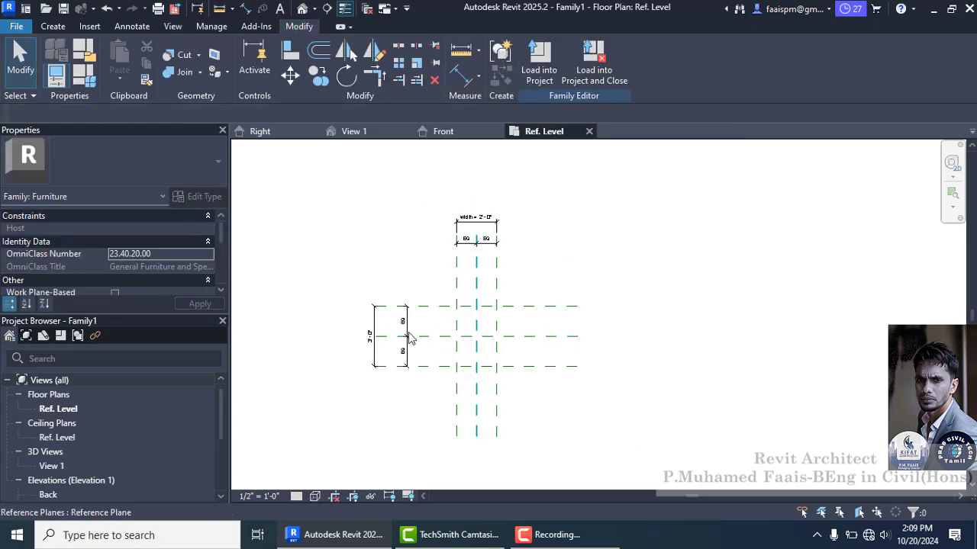
Label the overall dimension of the horizontal reference planes with a new family type parameter named "length"
left_click(374, 336)
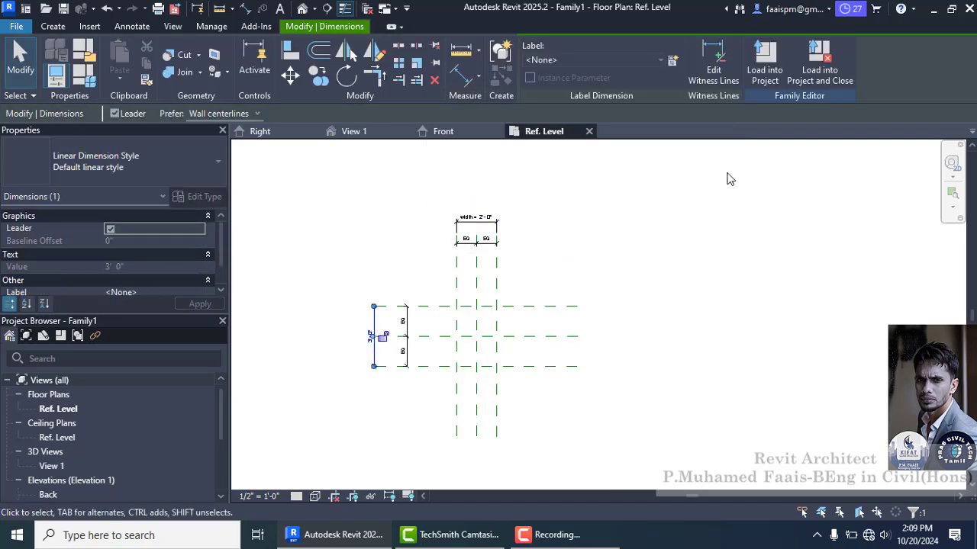
left_click(673, 66)
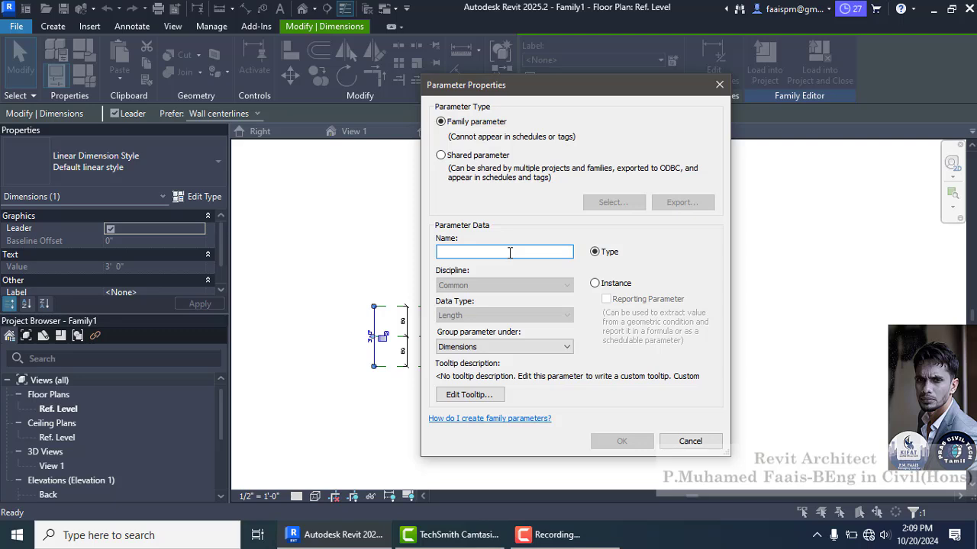
type("length")
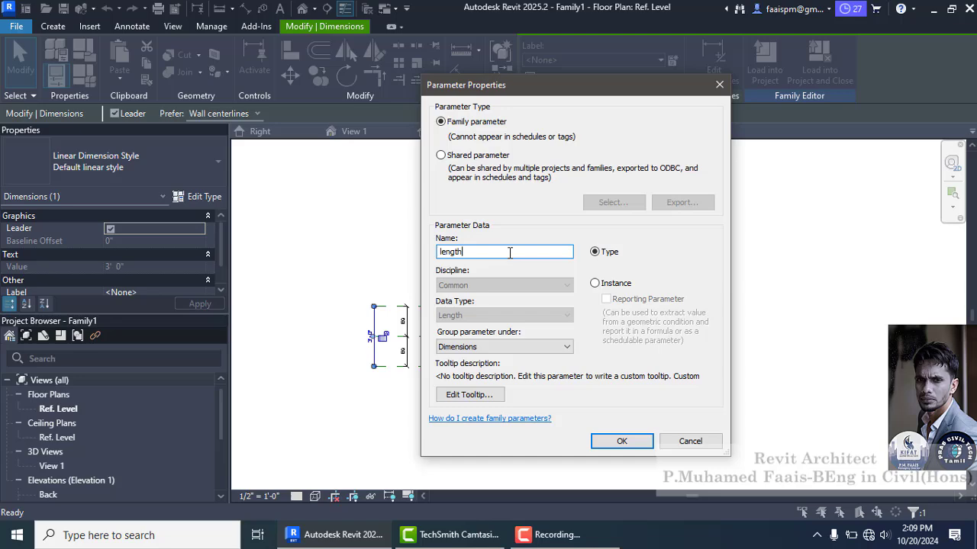
left_click(620, 441)
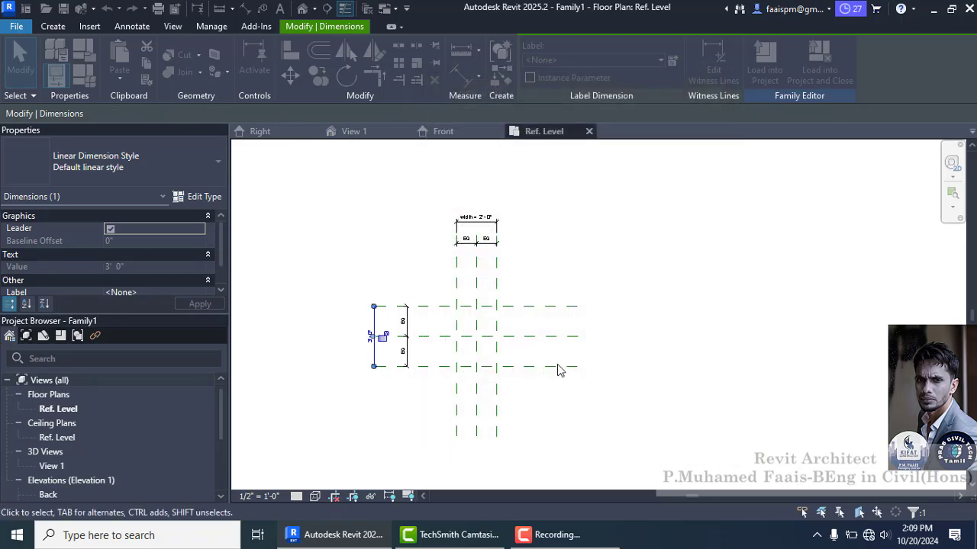
scroll(615, 284, "down", 1)
scroll(430, 347, "up", 1)
scroll(510, 282, "up", 1)
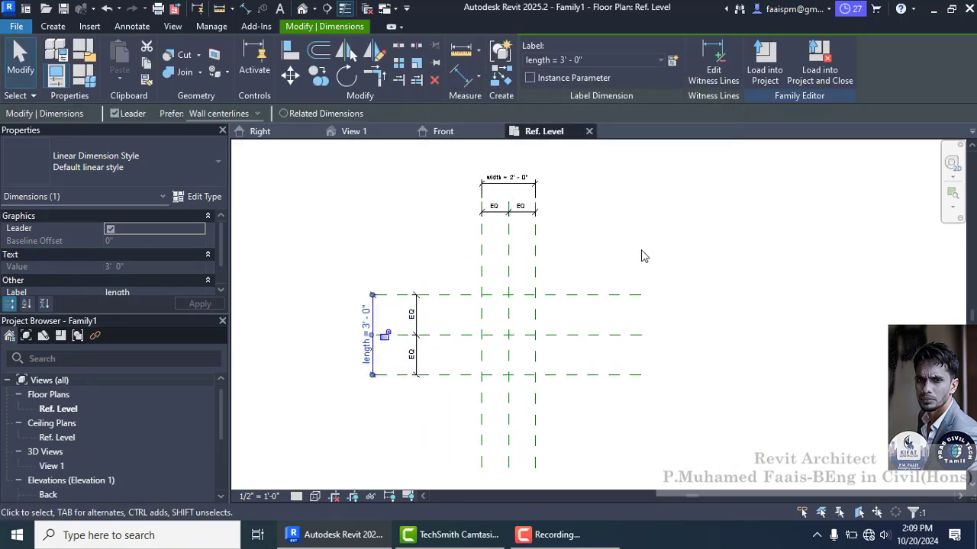
left_click(641, 255)
Set the length parameter to 6' in the family types
left_click(83, 74)
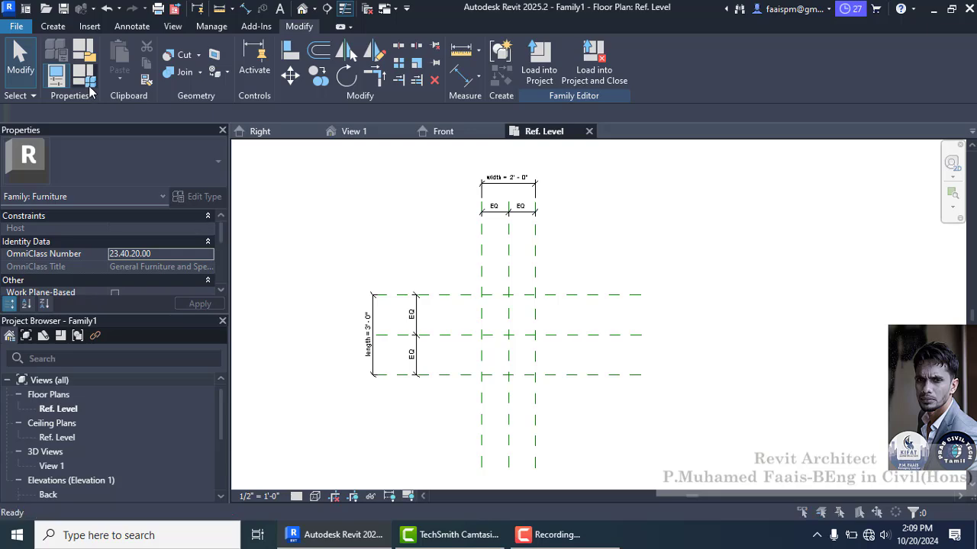
left_click(189, 158)
double_click(190, 158)
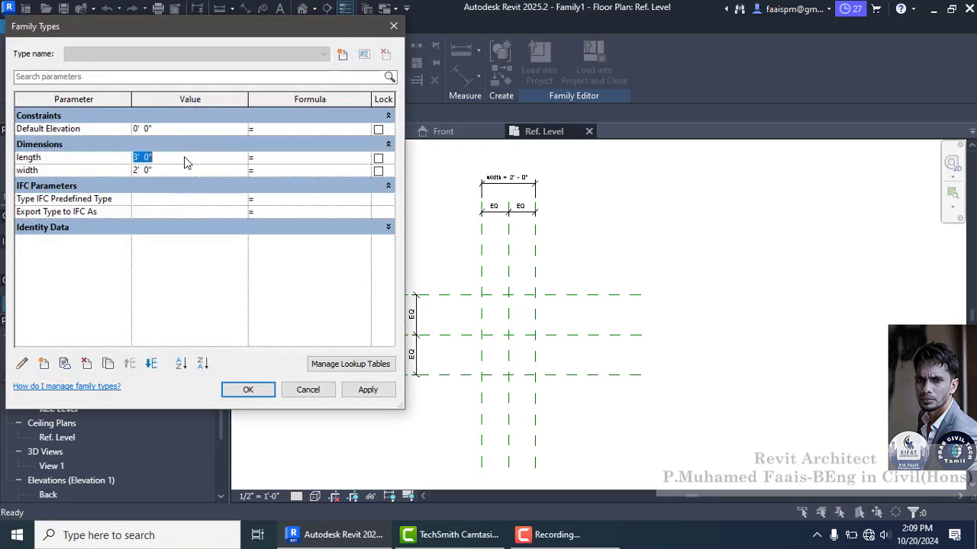
type("6")
key("Tab")
Set the width parameter to 6' and apply the family type values to the reference plane framework
left_click(183, 173)
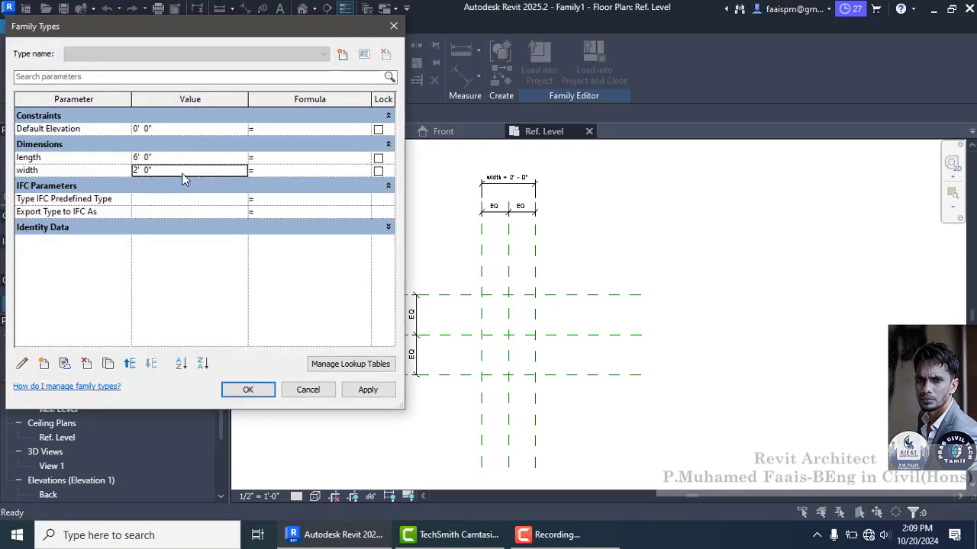
double_click(183, 173)
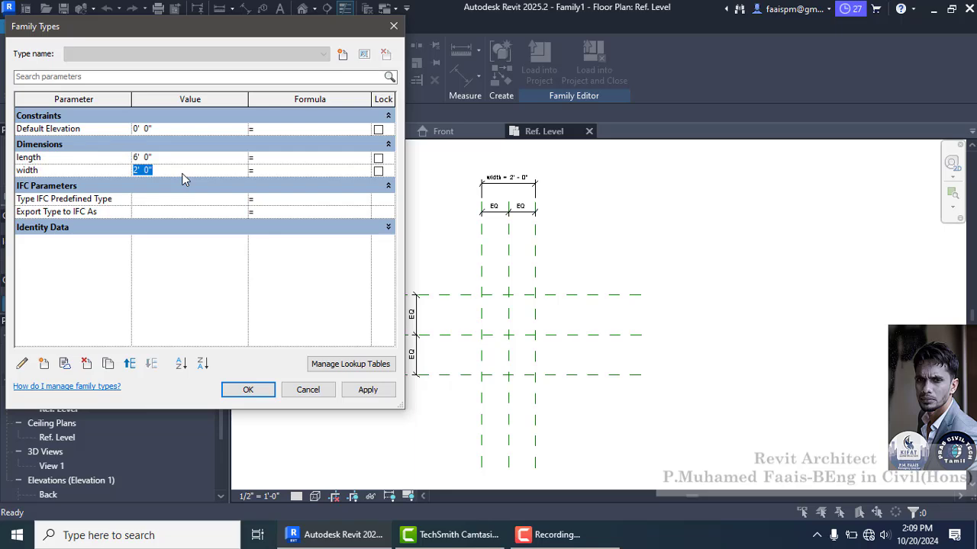
type("6")
key("Tab")
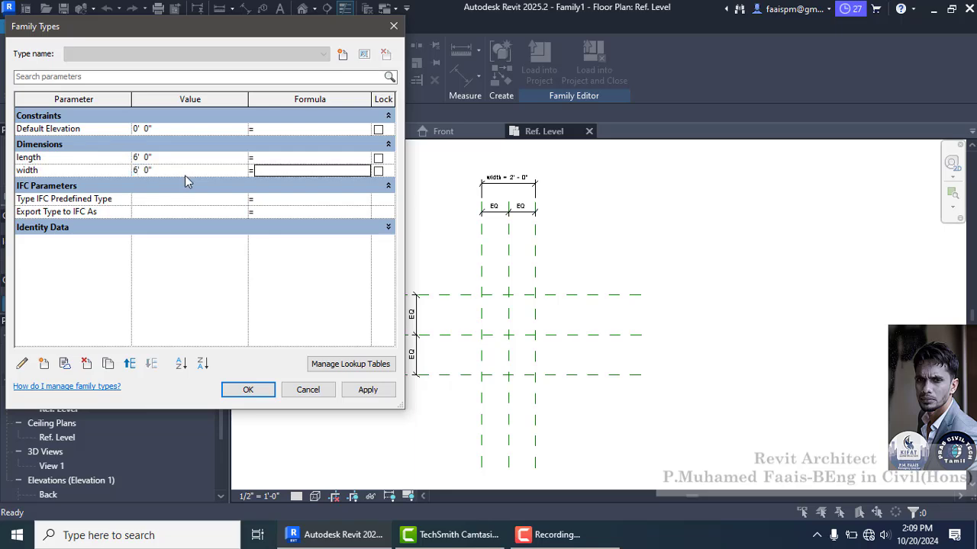
left_click(361, 393)
left_click(290, 394)
scroll(488, 284, "down", 2)
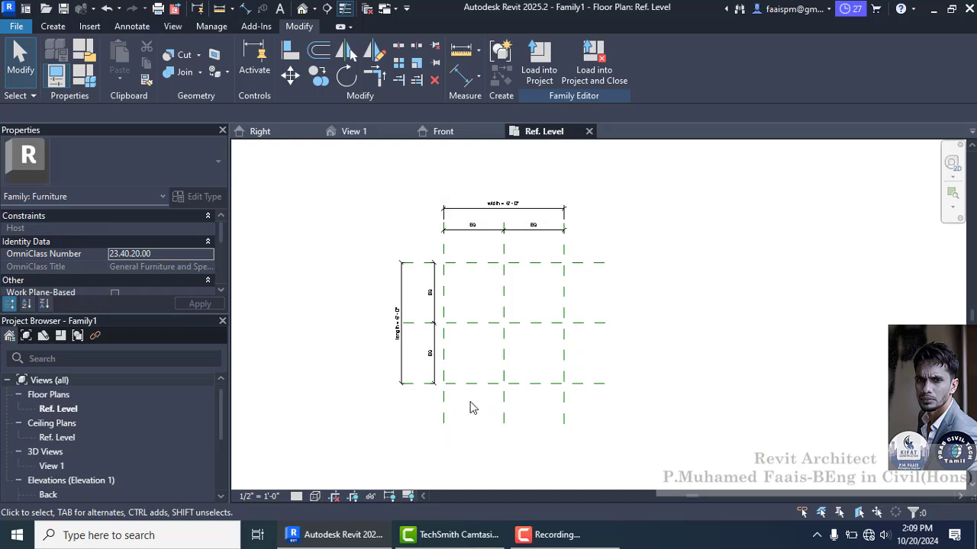
scroll(465, 374, "up", 2)
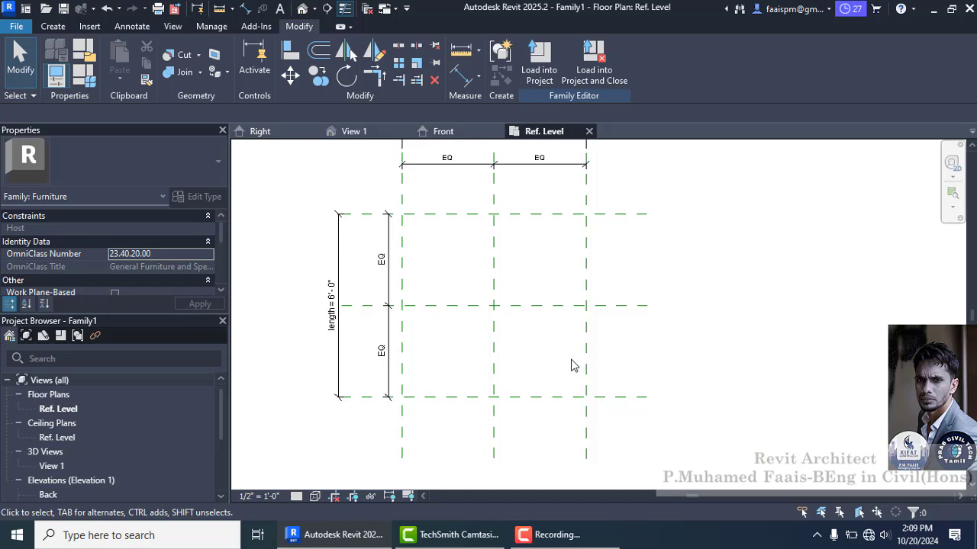
In the Front elevation, draw a horizontal reference plane 1' 9" above Ref. Level, spanning all three vertical planes
left_click(439, 131)
scroll(630, 456, "up", 1)
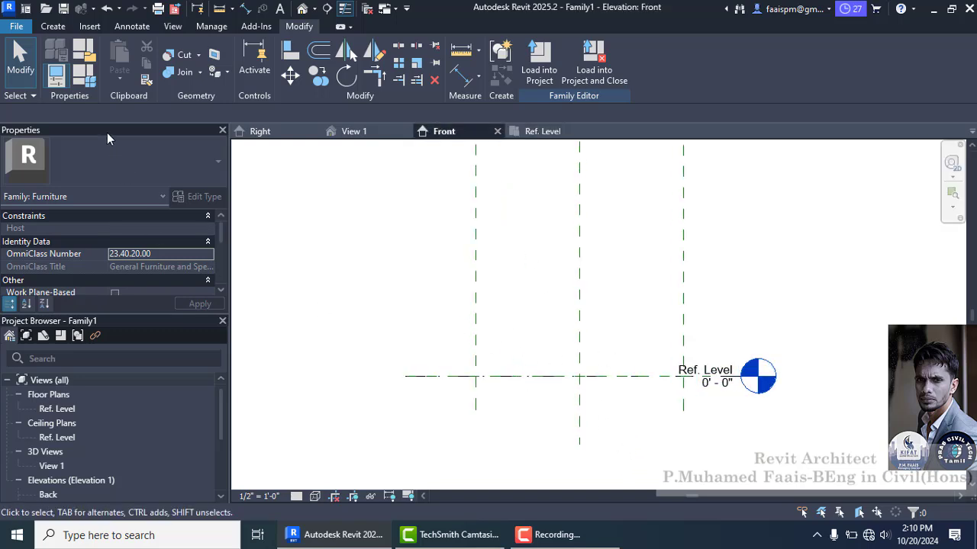
left_click(63, 27)
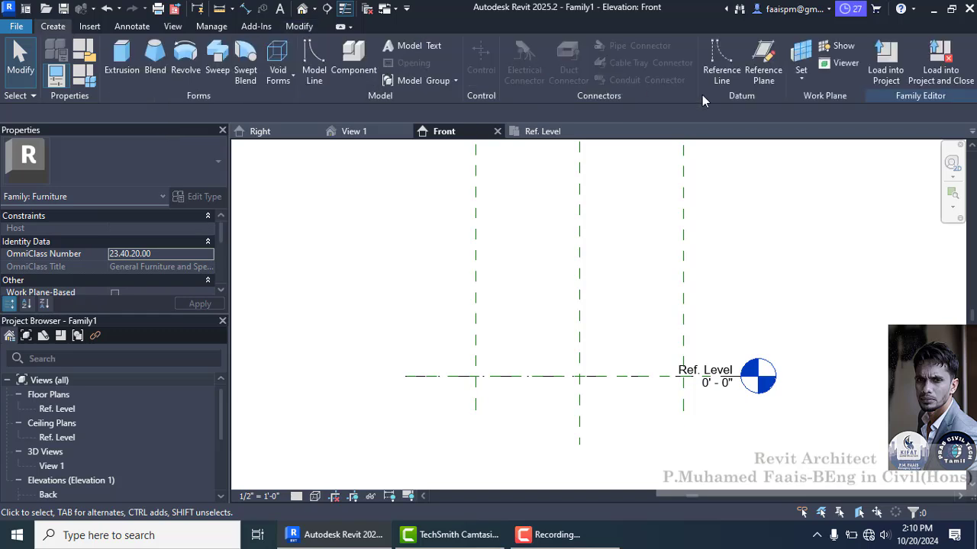
left_click(763, 65)
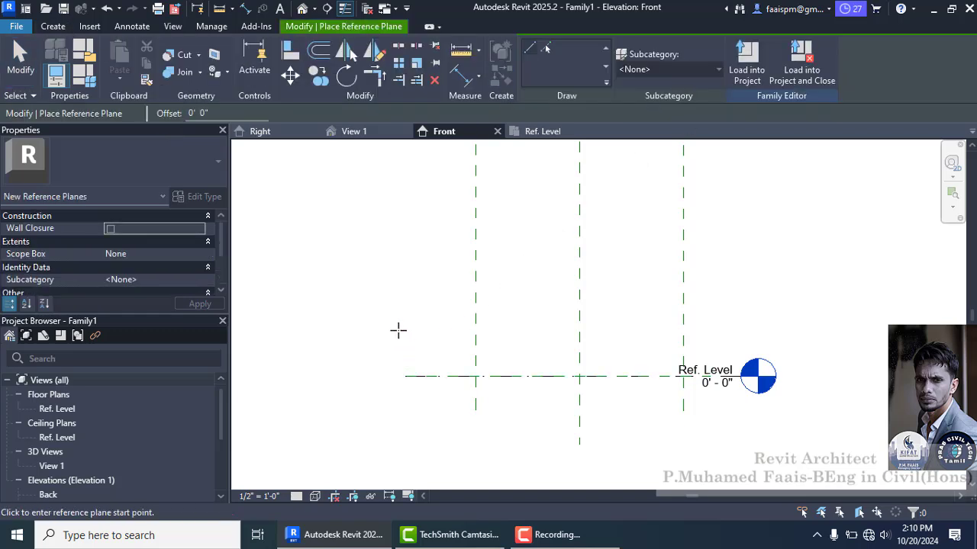
type("1")
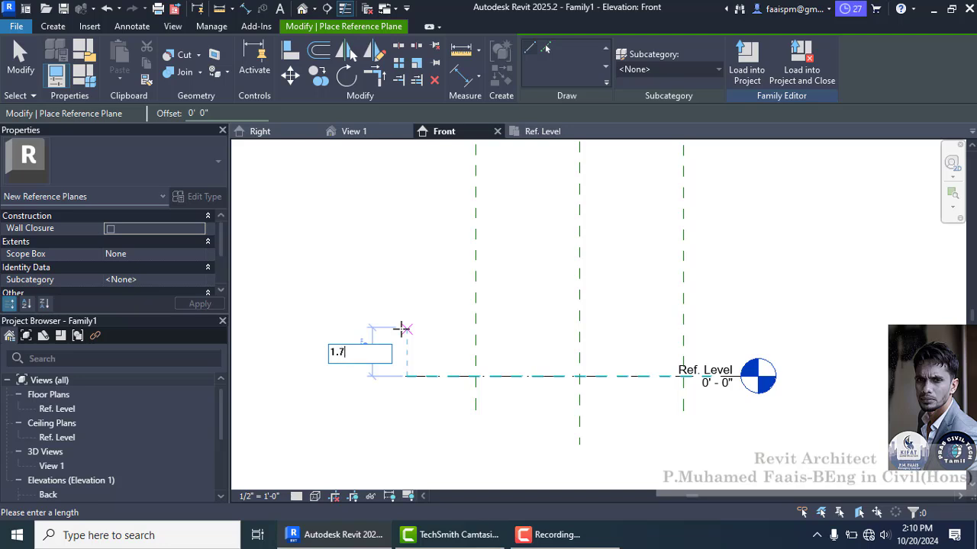
type(".7")
key("Return")
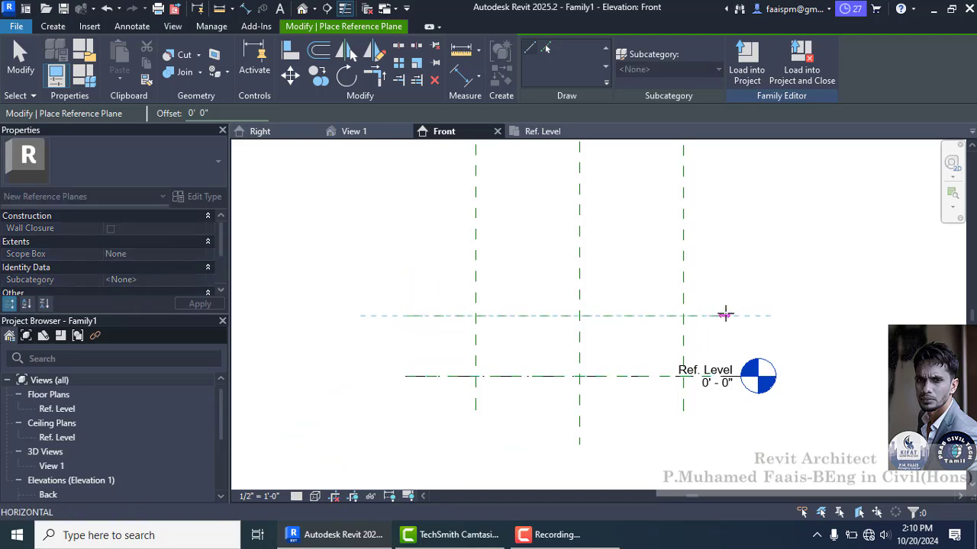
left_click(745, 315)
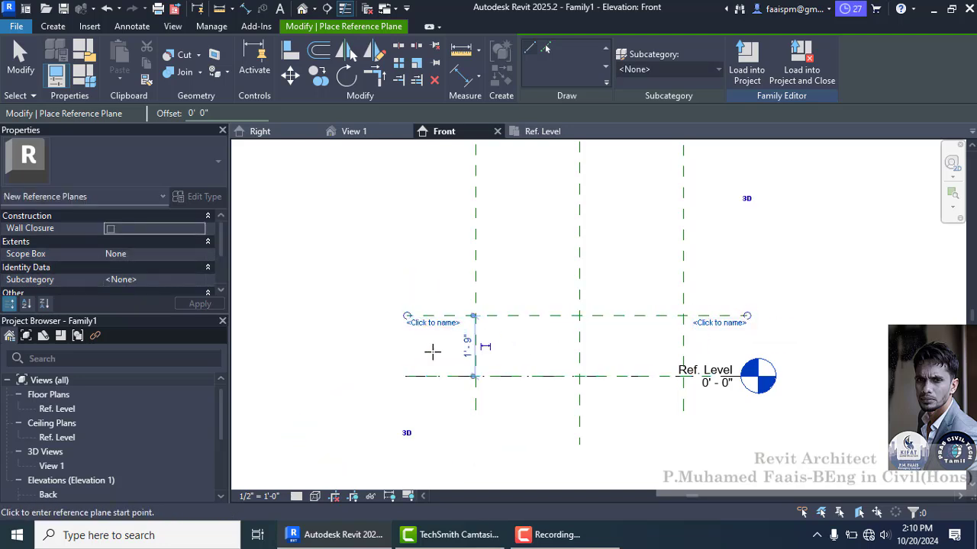
key("Escape")
key("Escape")
Name the new horizontal reference plane in the Front elevation "top"
left_click(439, 323)
left_click(439, 324)
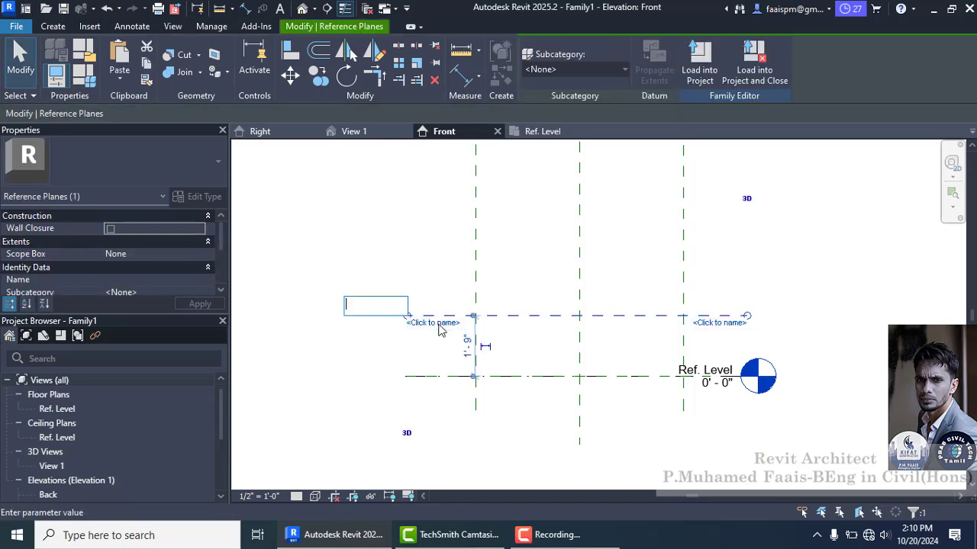
type("top")
key("Return")
scroll(395, 298, "down", 2)
left_click(778, 275)
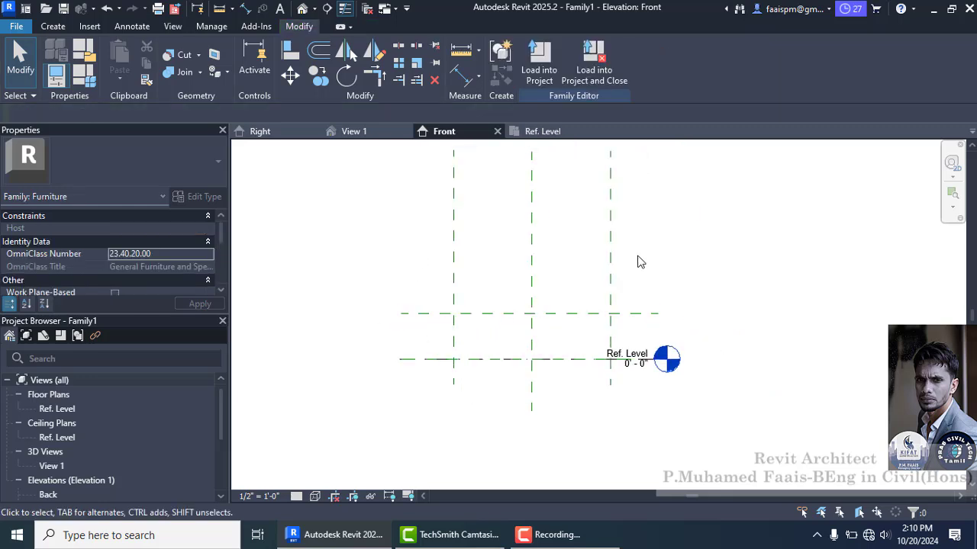
Start an extrusion in the Ref. Level floor plan and set its extrusion end to 1' 9"
left_click(546, 132)
scroll(565, 164, "down", 2)
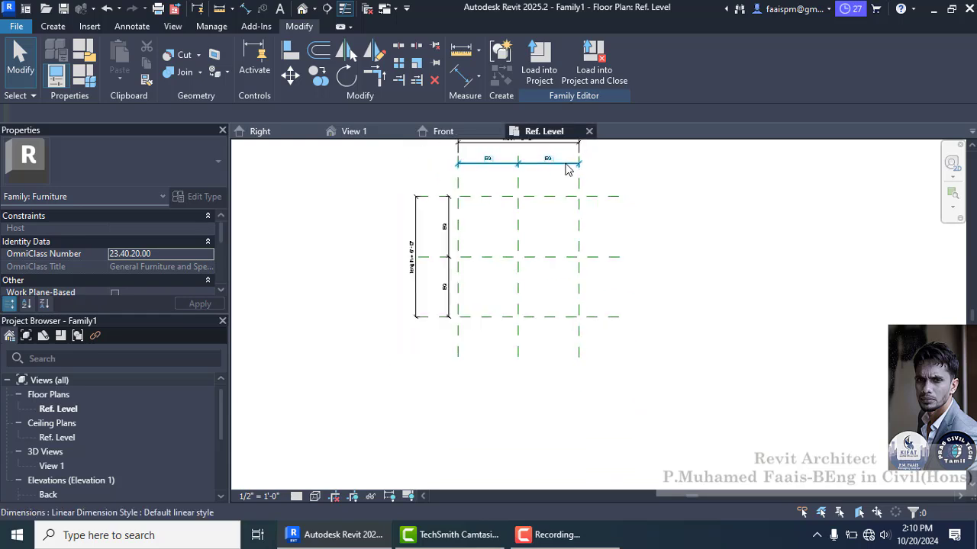
scroll(564, 166, "up", 1)
scroll(516, 188, "up", 1)
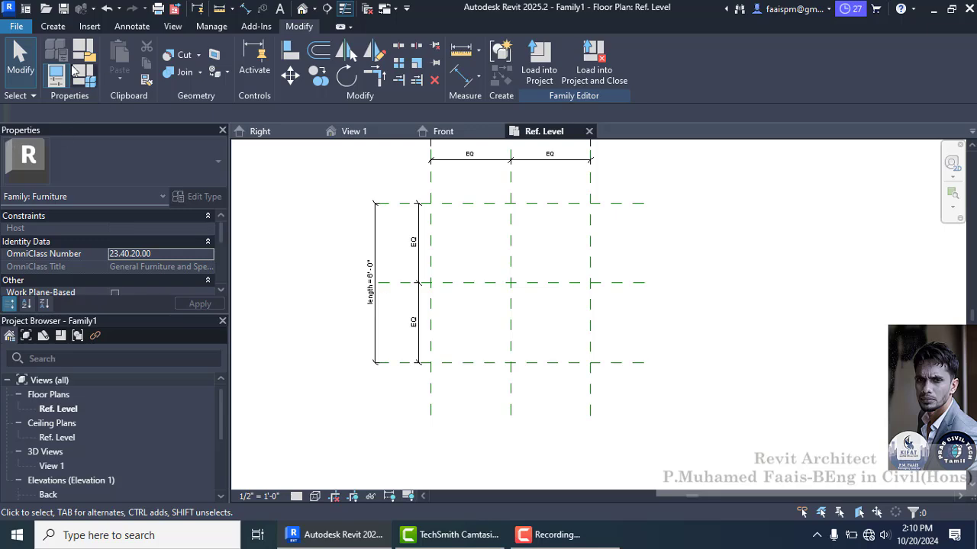
left_click(53, 26)
left_click(124, 62)
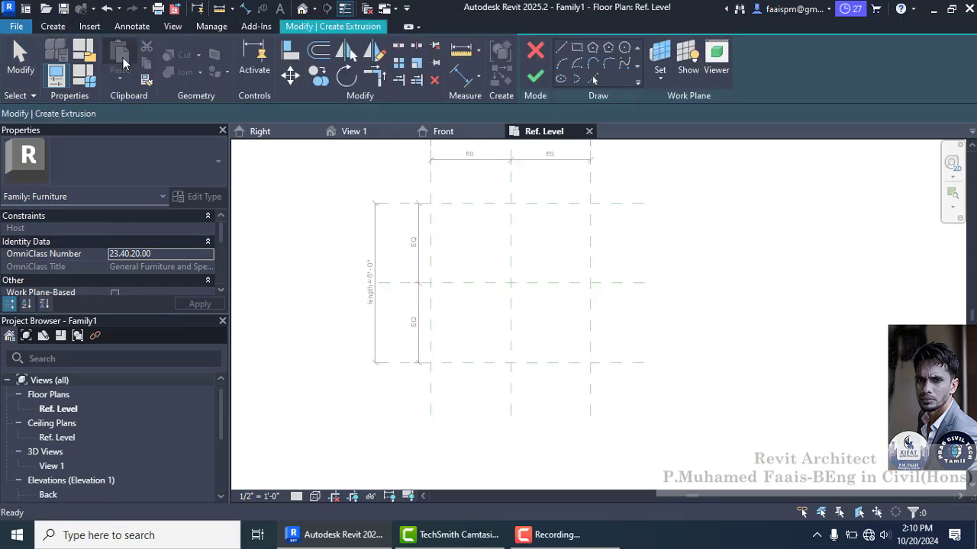
left_click(661, 49)
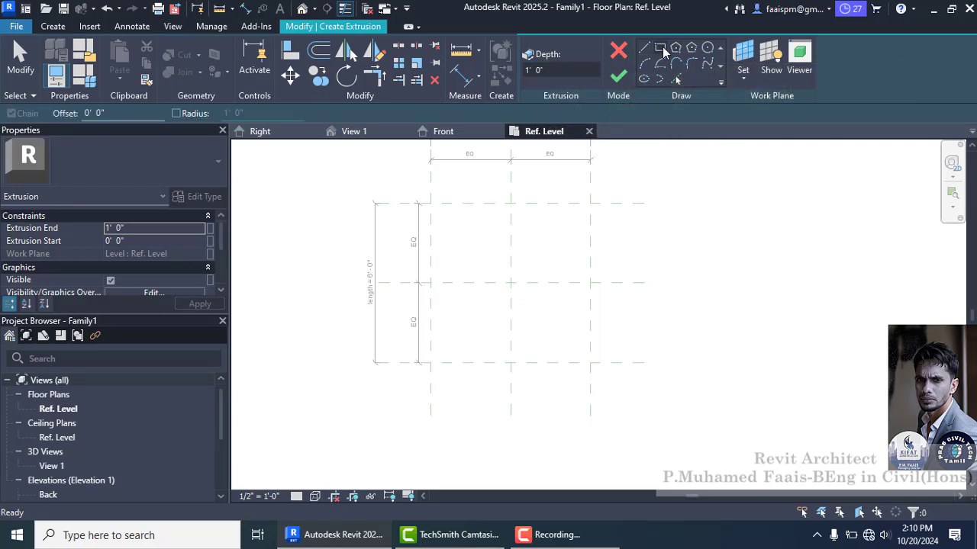
left_click(165, 226)
type("1'")
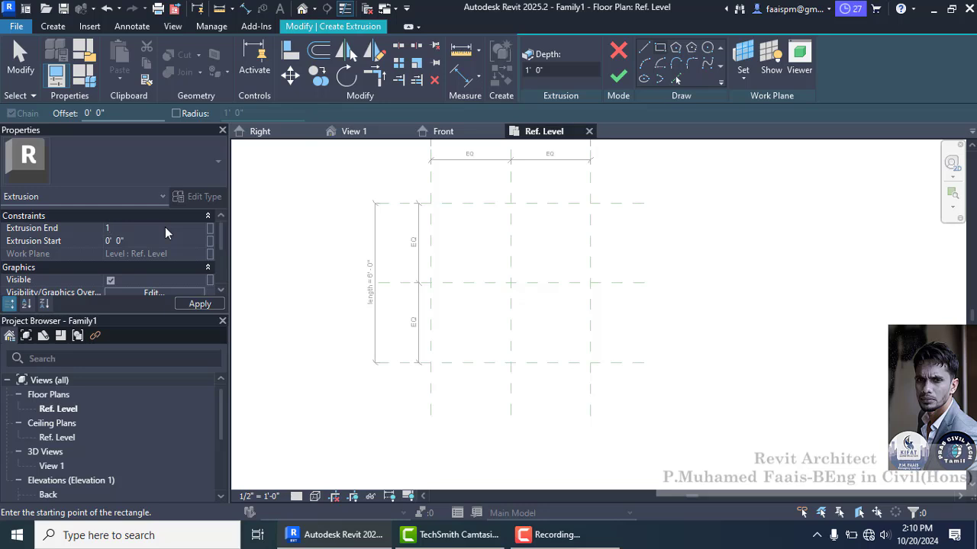
type(" 9")
key("Return")
Complete the extrusion from a rectangle snapped to the outer reference plane intersections and show it in the default 3D view
left_click(660, 50)
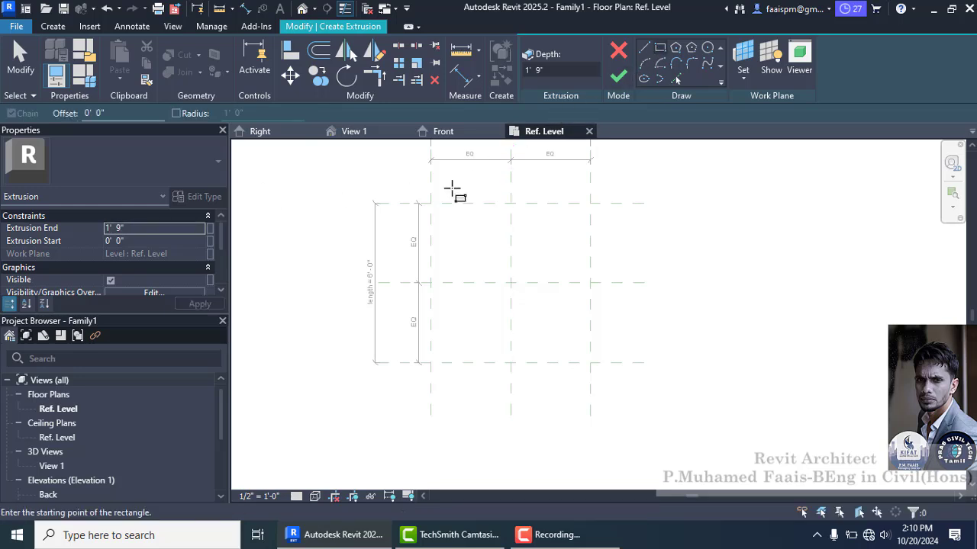
left_click(431, 204)
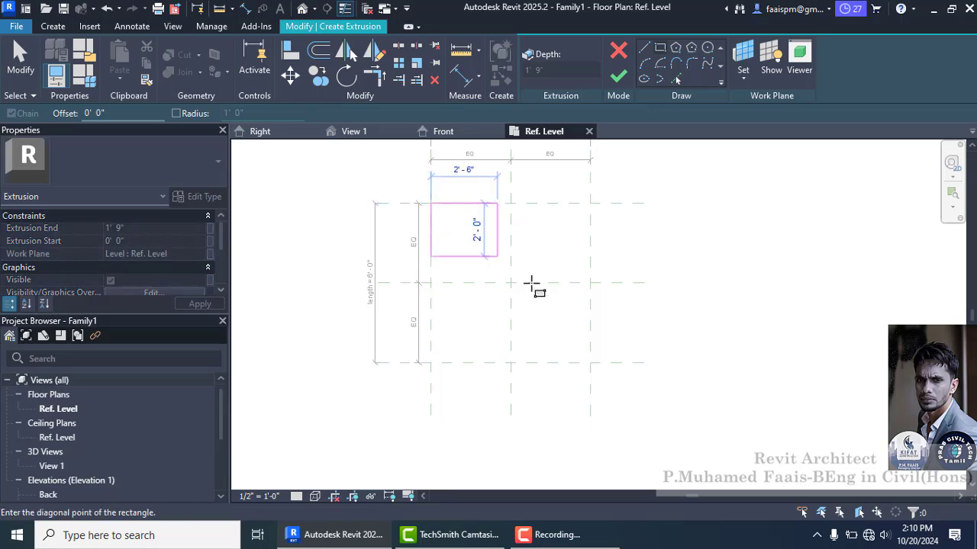
left_click(589, 364)
left_click(618, 79)
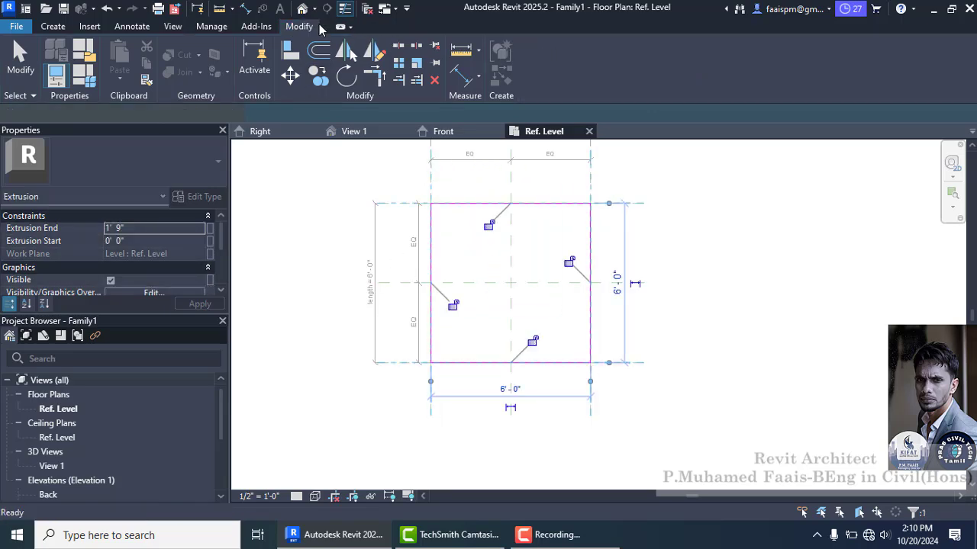
left_click(302, 8)
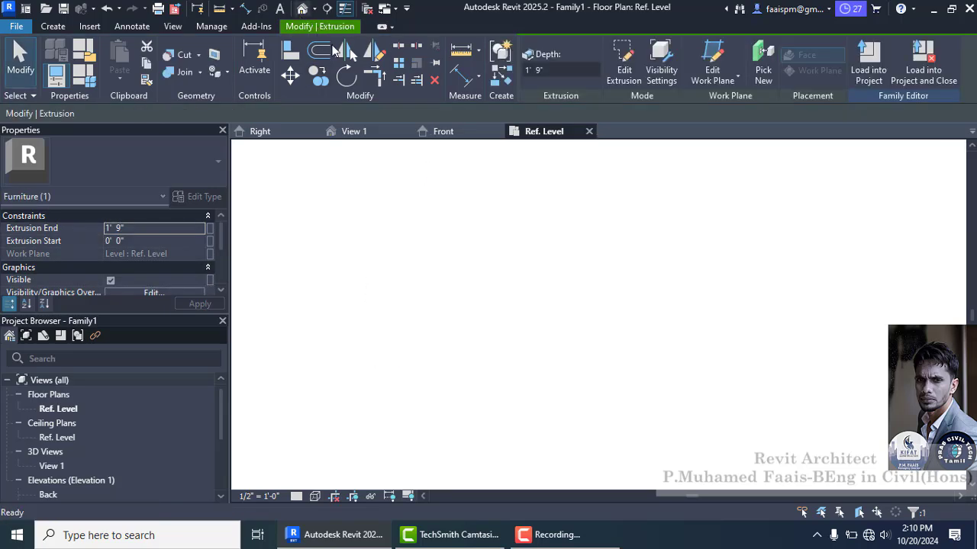
Examine how the base extrusion aligns with the reference plane "top" in the Front elevation
left_click(298, 496)
left_click(305, 480)
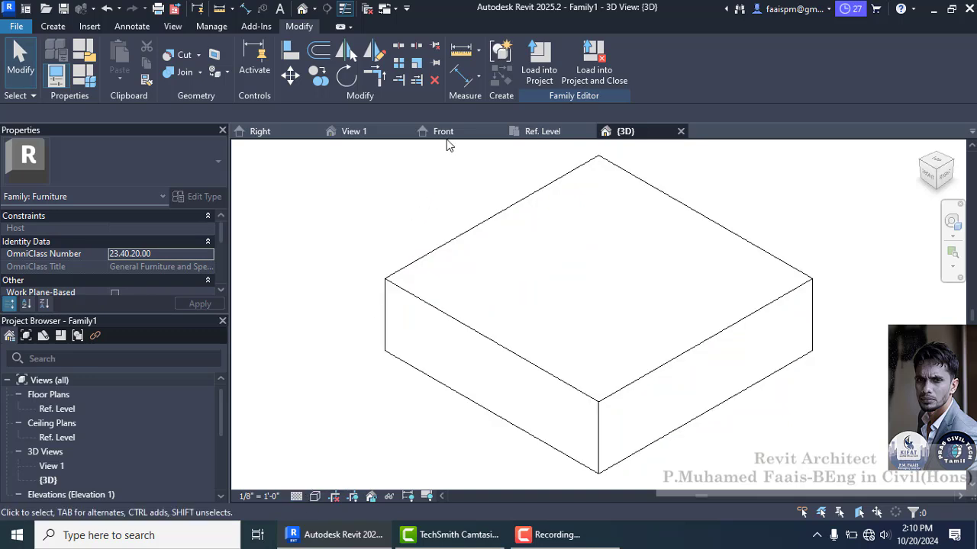
left_click(448, 134)
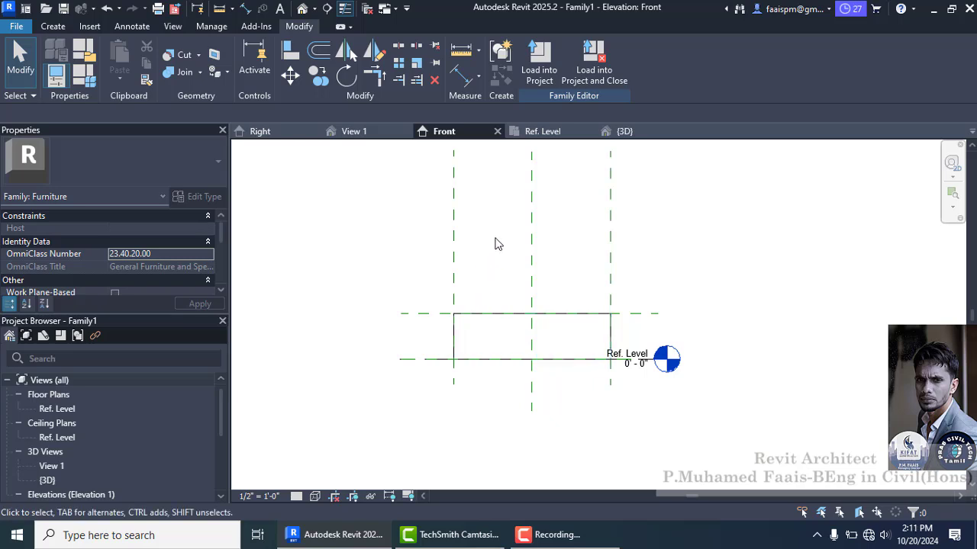
left_click(405, 314)
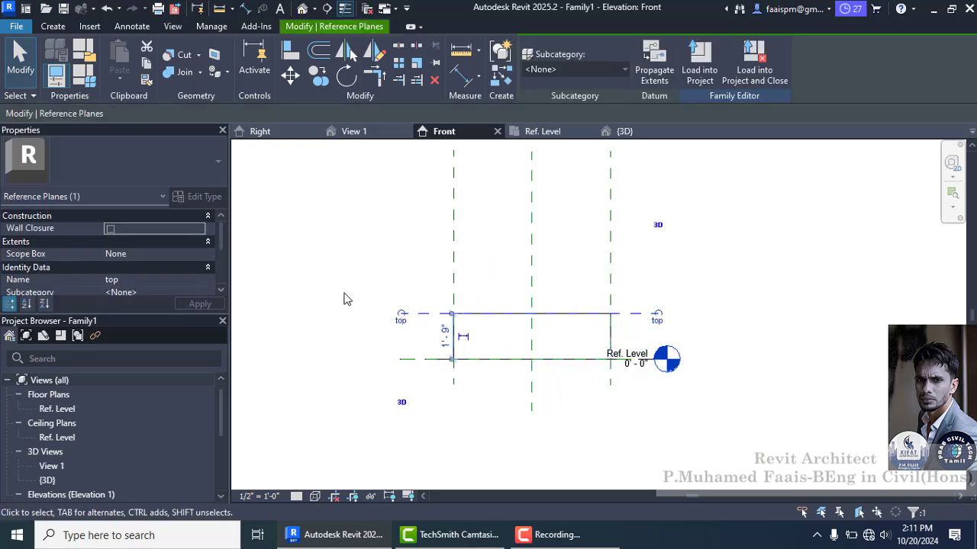
left_click(329, 300)
Start a new extrusion in the Ref. Level floor plan and set its work plane to Reference Plane : top
left_click(542, 131)
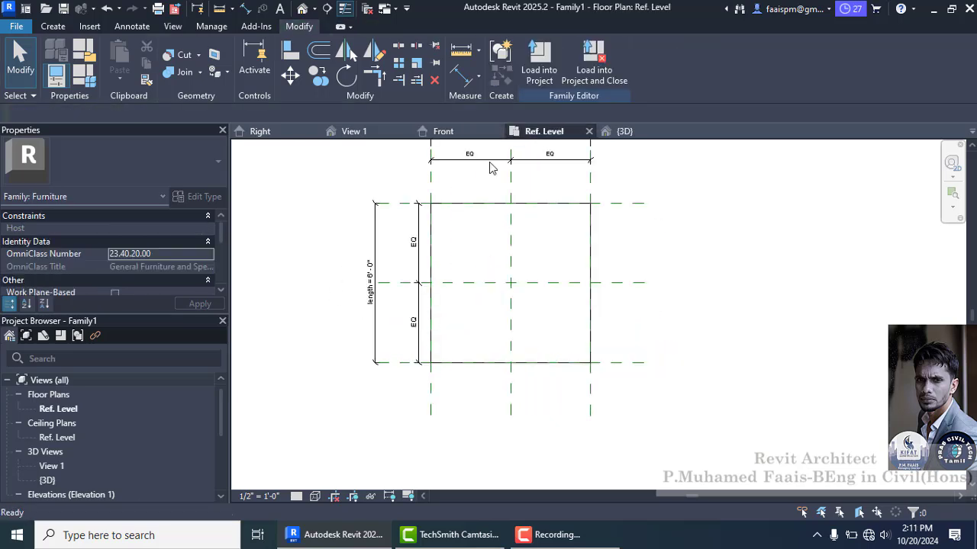
scroll(418, 206, "up", 1)
scroll(418, 206, "up", 1)
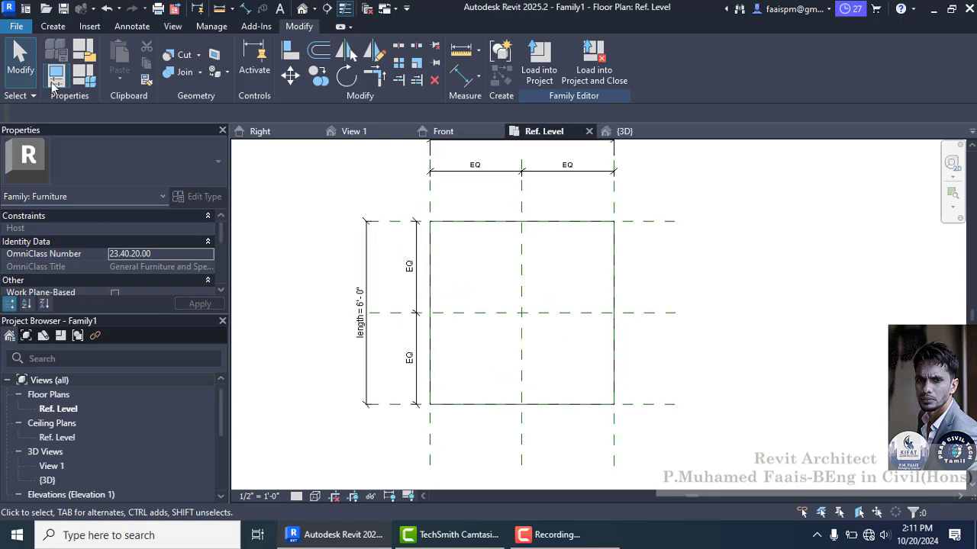
left_click(52, 27)
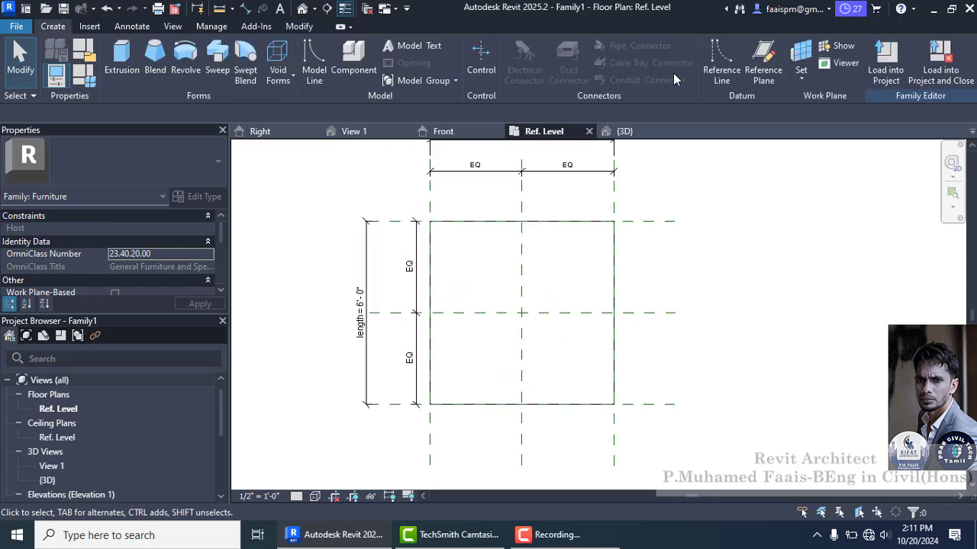
left_click(121, 60)
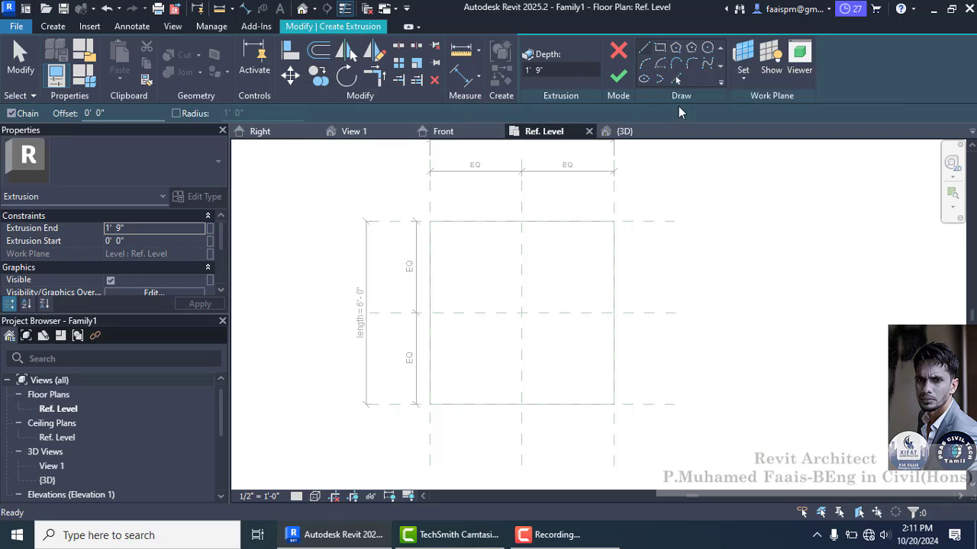
left_click(744, 79)
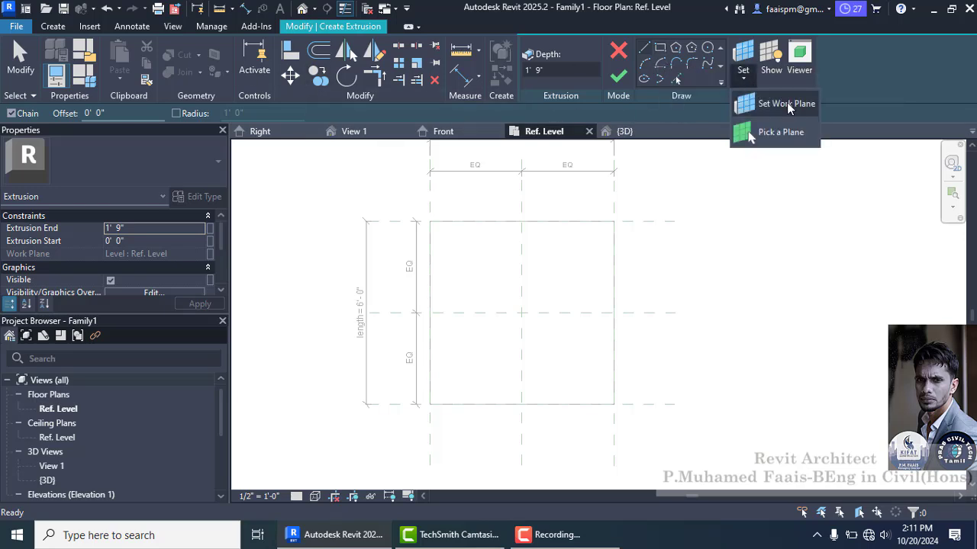
left_click(570, 264)
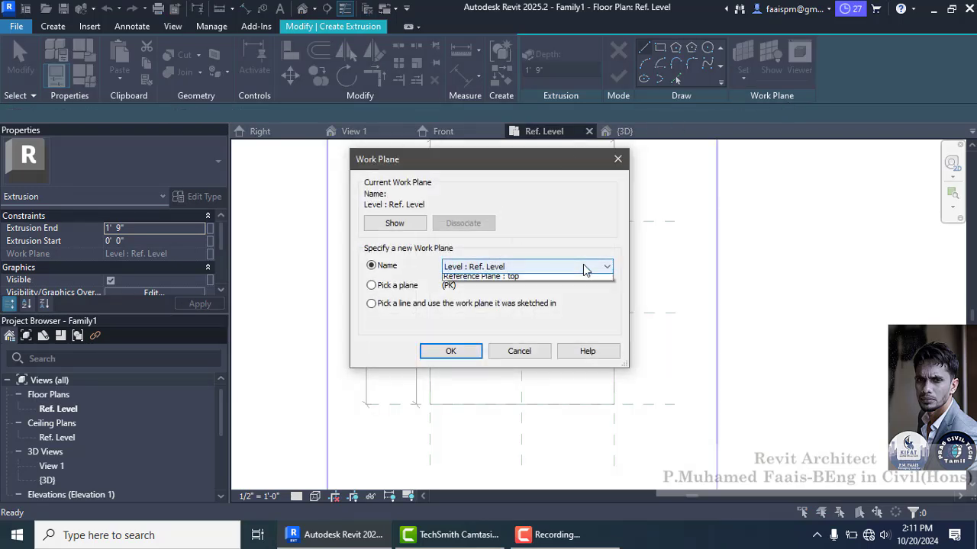
left_click(512, 309)
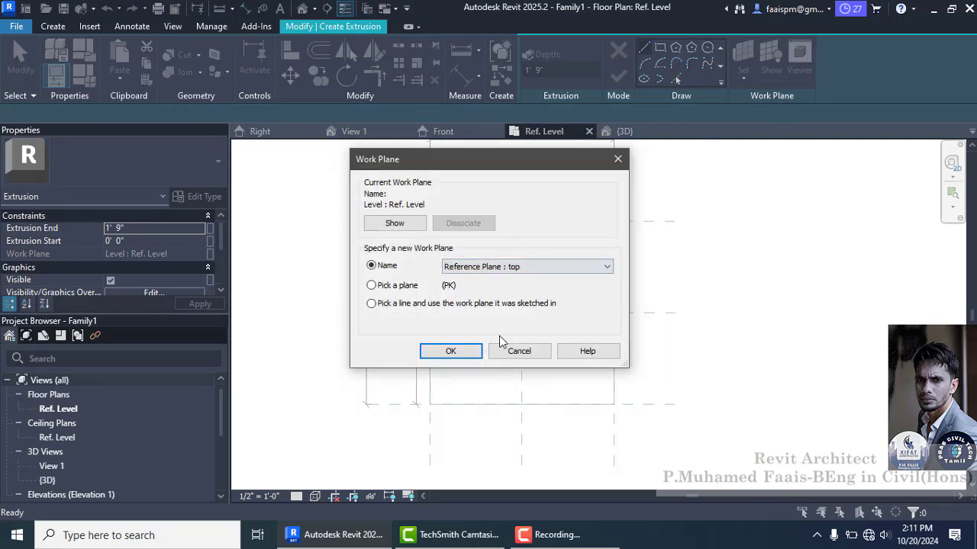
left_click(455, 352)
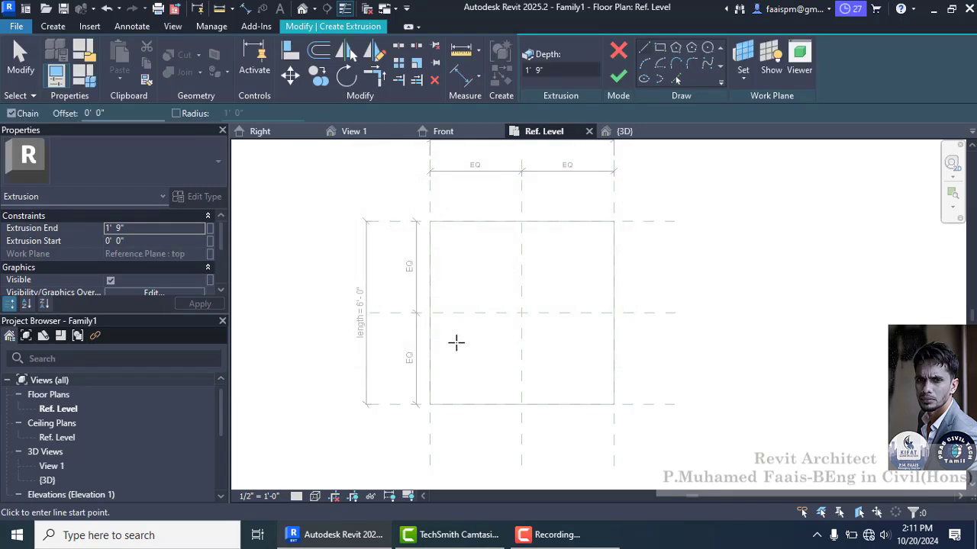
Sketch a rectangle from the base's upper-left to lower-right corner with a -0' 2" offset, inset from the outer reference planes
left_click(658, 49)
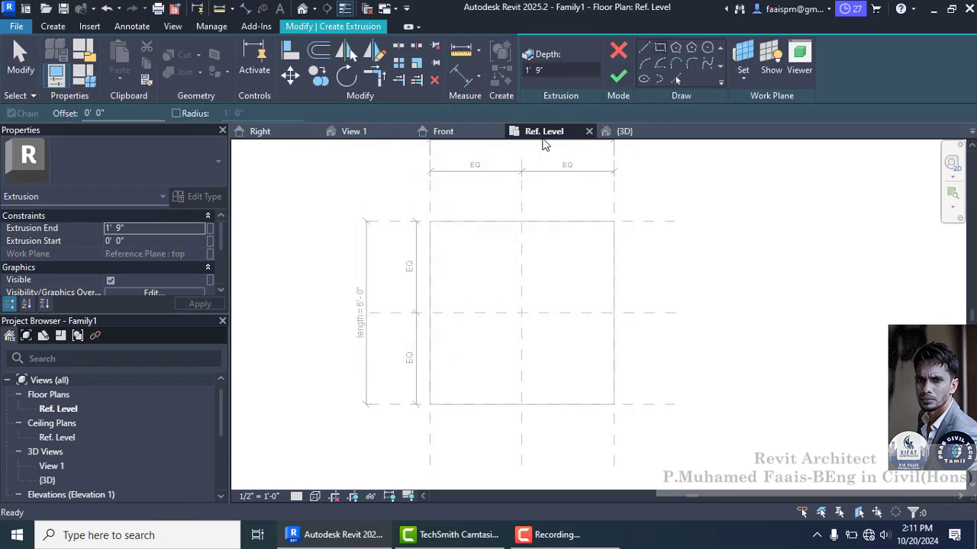
left_click(120, 114)
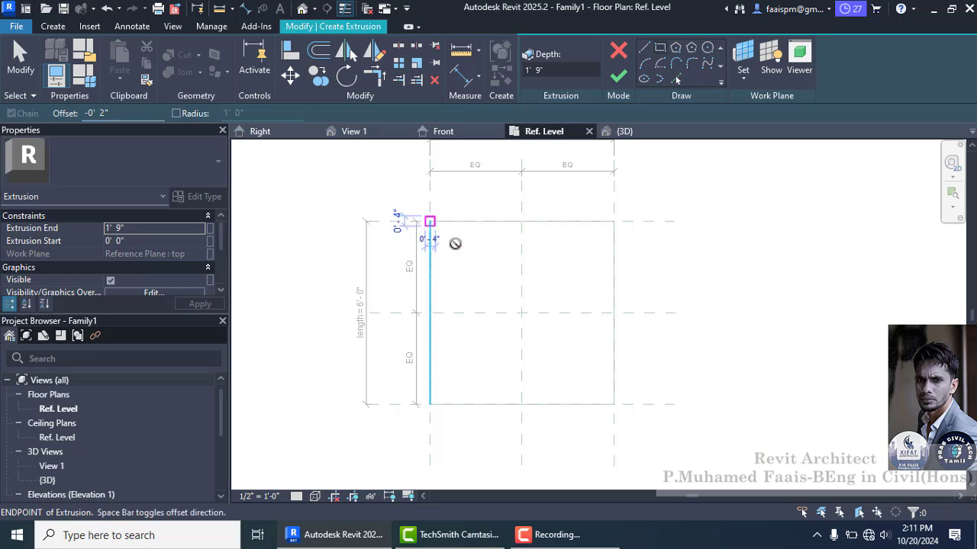
left_click(431, 222)
left_click(614, 405)
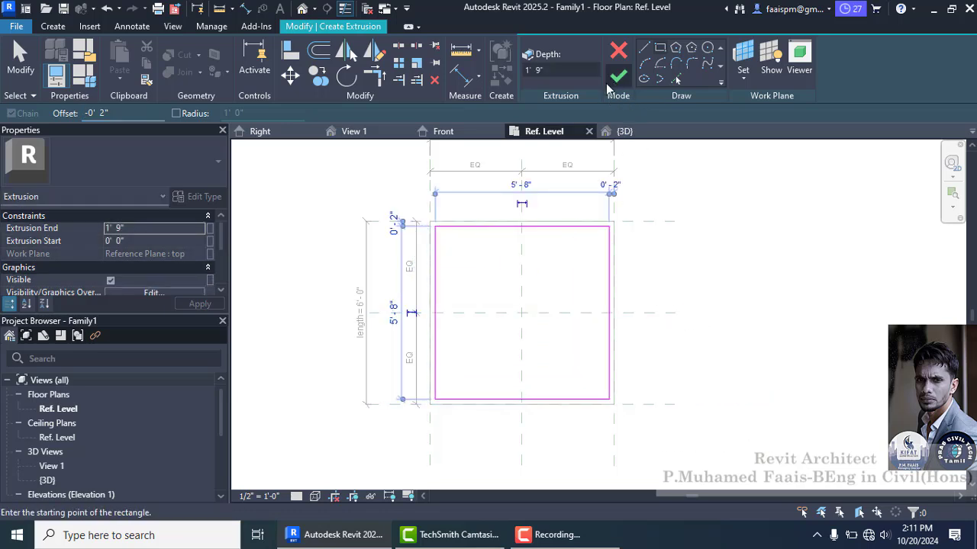
Set the extrusion end to 0' 6", complete the extrusion and check it in the default 3D view and Front elevation
left_click(146, 230)
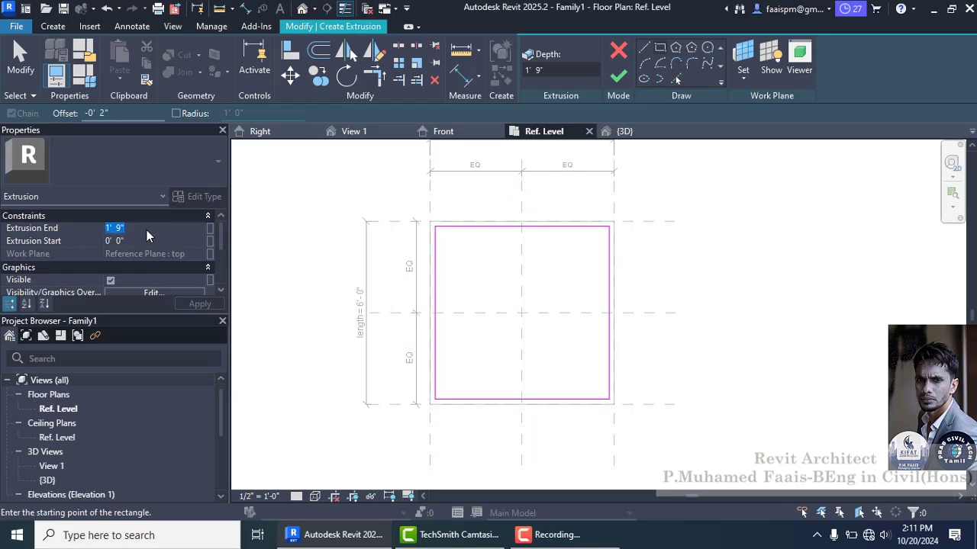
type("0' 4")
key("Return")
left_click(618, 75)
left_click(368, 181)
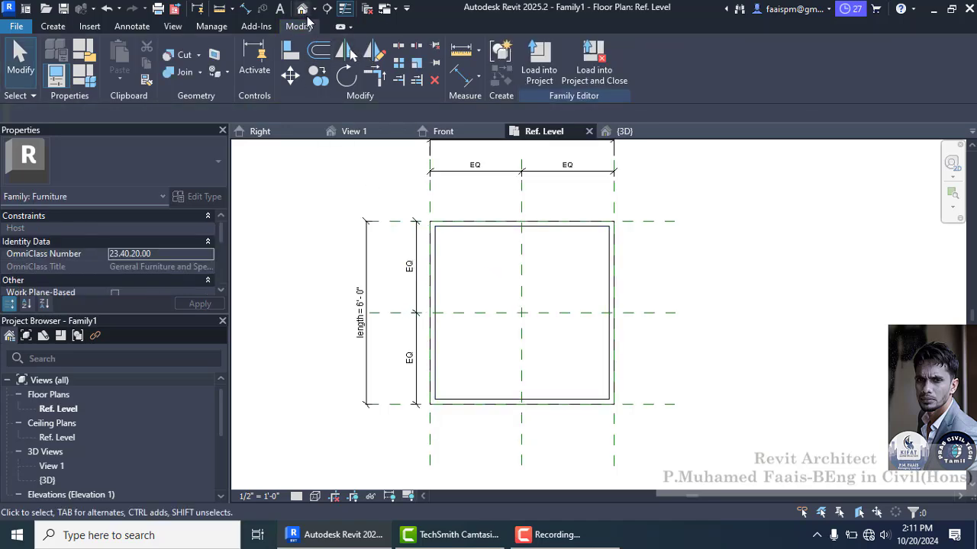
left_click(303, 9)
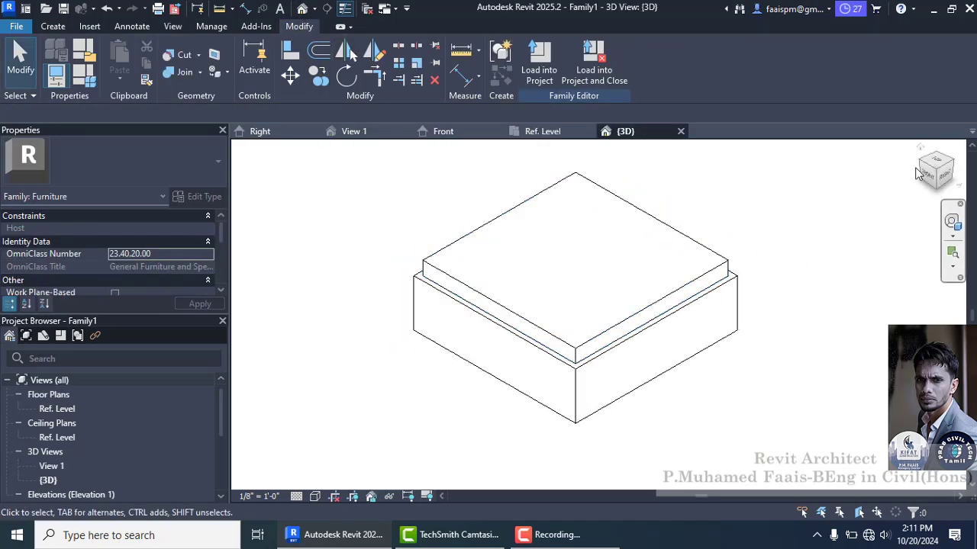
left_click(923, 169)
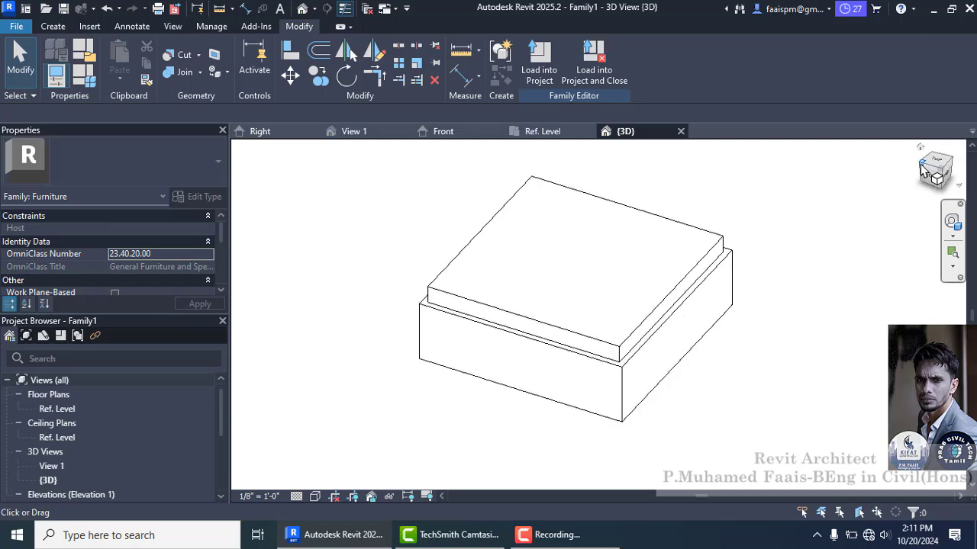
left_click(296, 137)
left_click(467, 135)
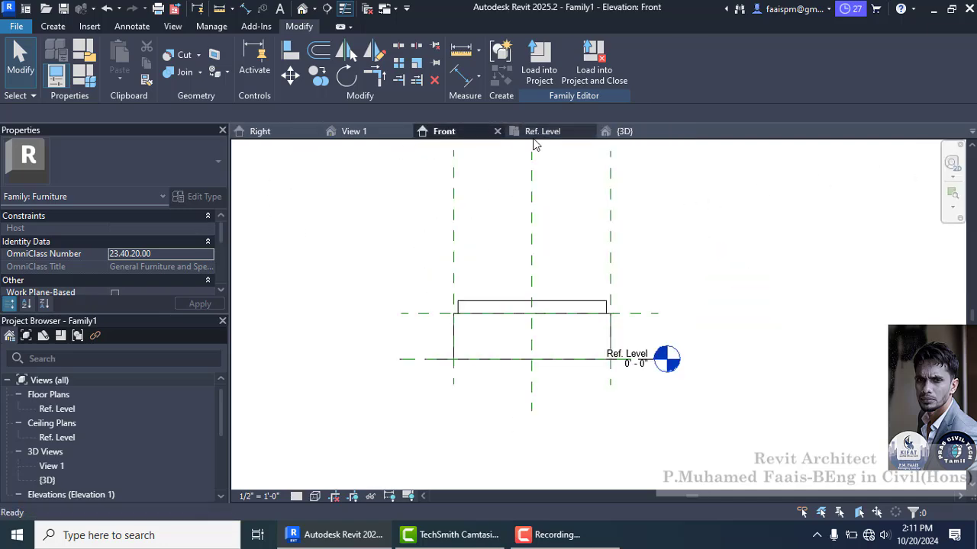
Start another rectangular extrusion in the Ref. Level floor plan on the "top" plane and set its extrusion end to 1' 0"
left_click(540, 134)
scroll(491, 230, "up", 1)
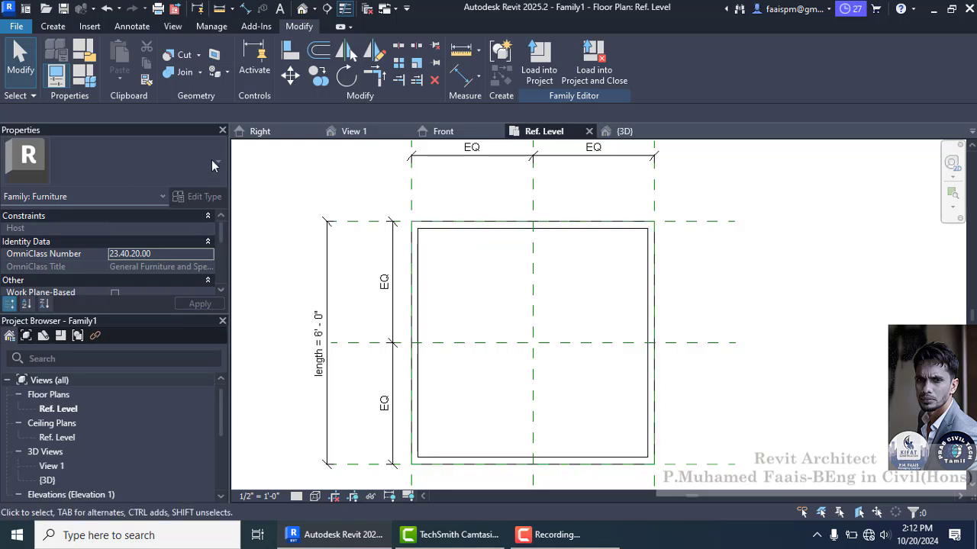
scroll(497, 238, "up", 1)
scroll(477, 224, "down", 3)
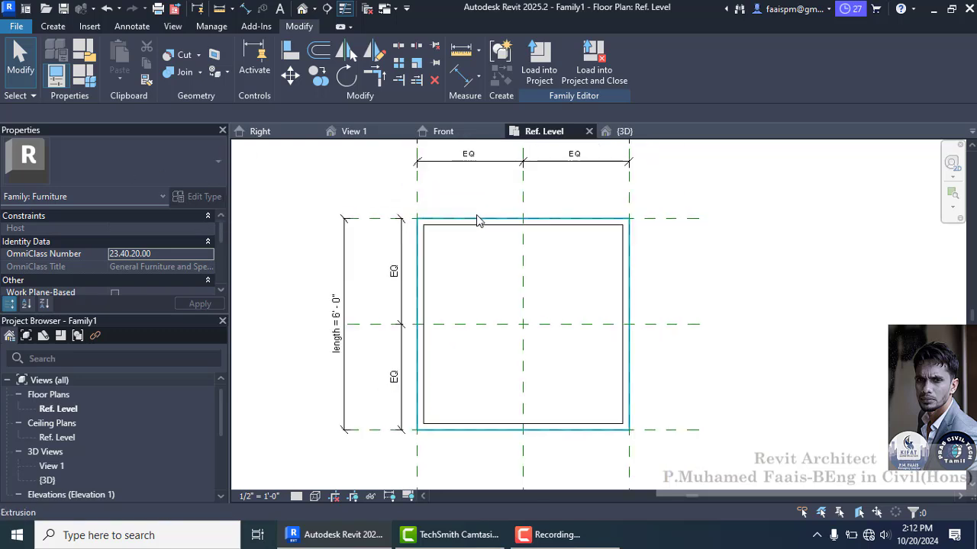
left_click(52, 28)
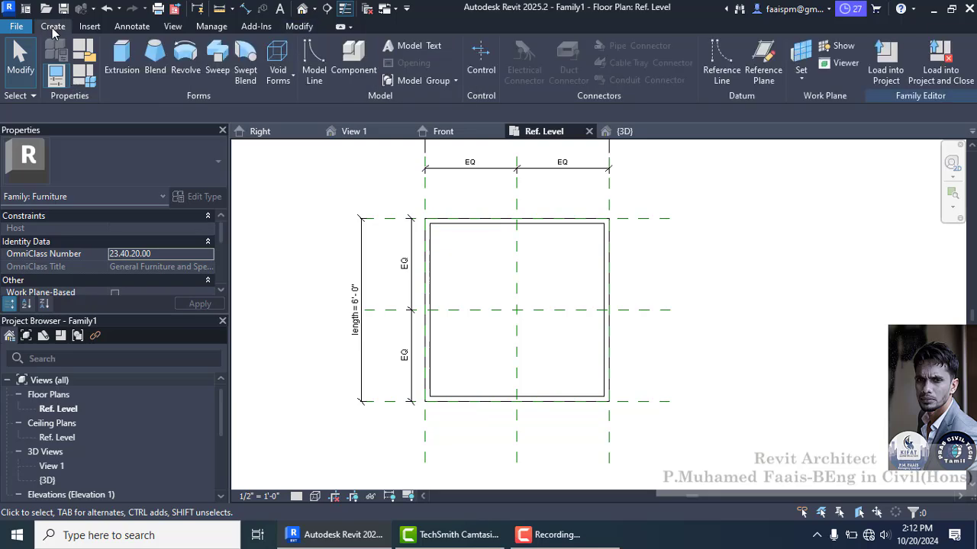
left_click(122, 61)
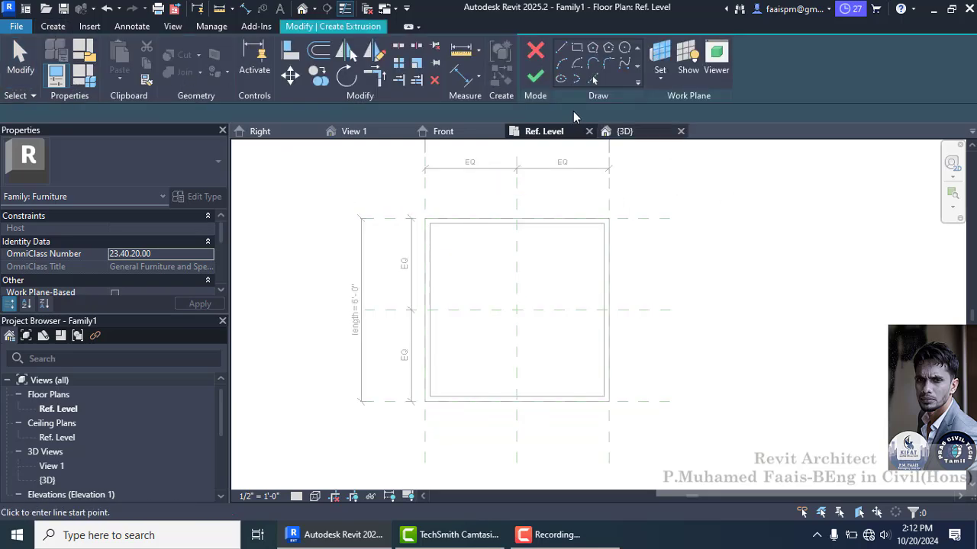
left_click(657, 52)
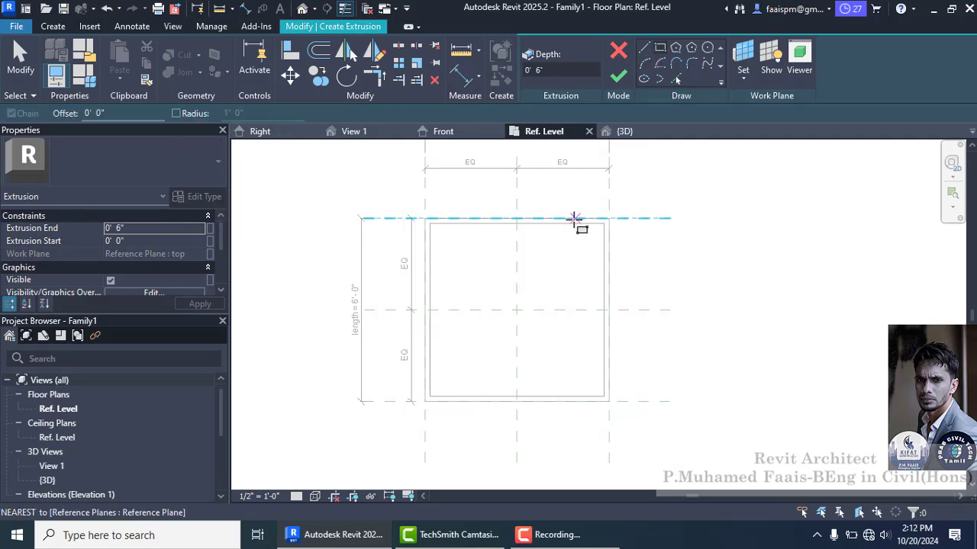
scroll(438, 203, "up", 1)
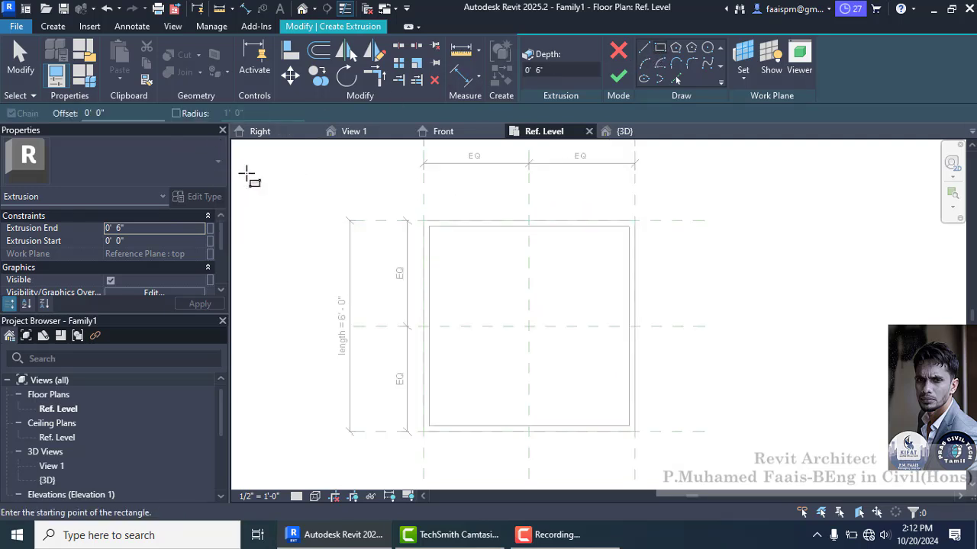
left_click(164, 231)
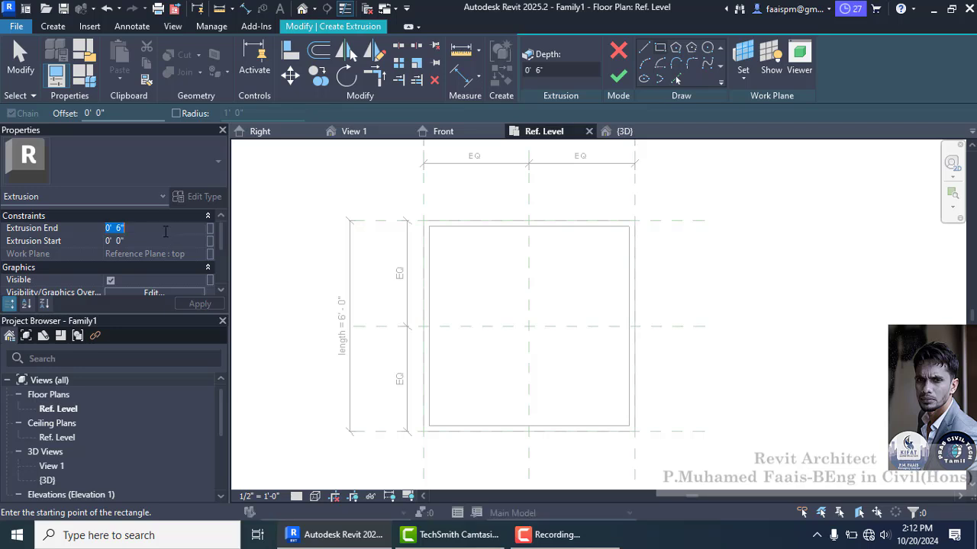
type("1' 0\"")
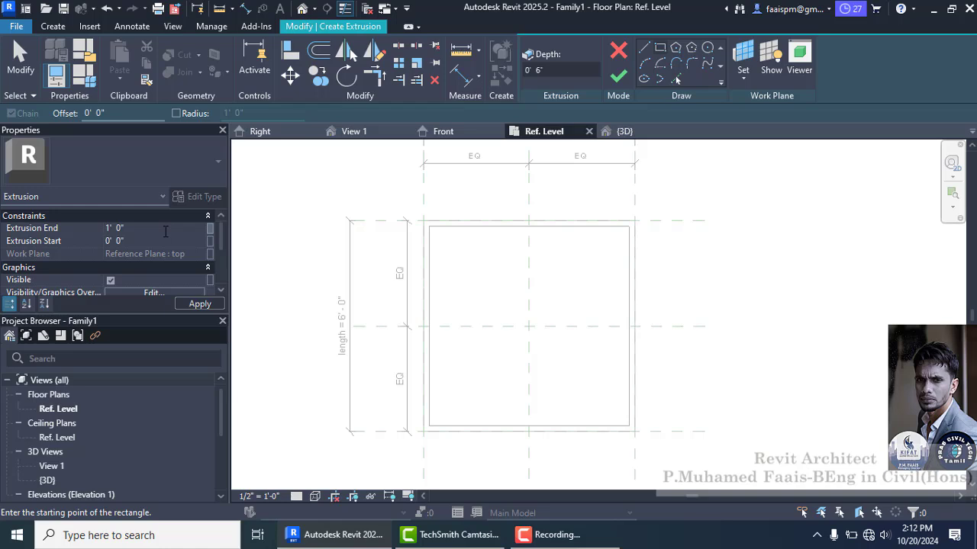
Draw a 6' 0" by about 2" rectangle along the base's upper edge, complete the extrusion and view it from the front-right in 3D
scroll(461, 202, "up", 2)
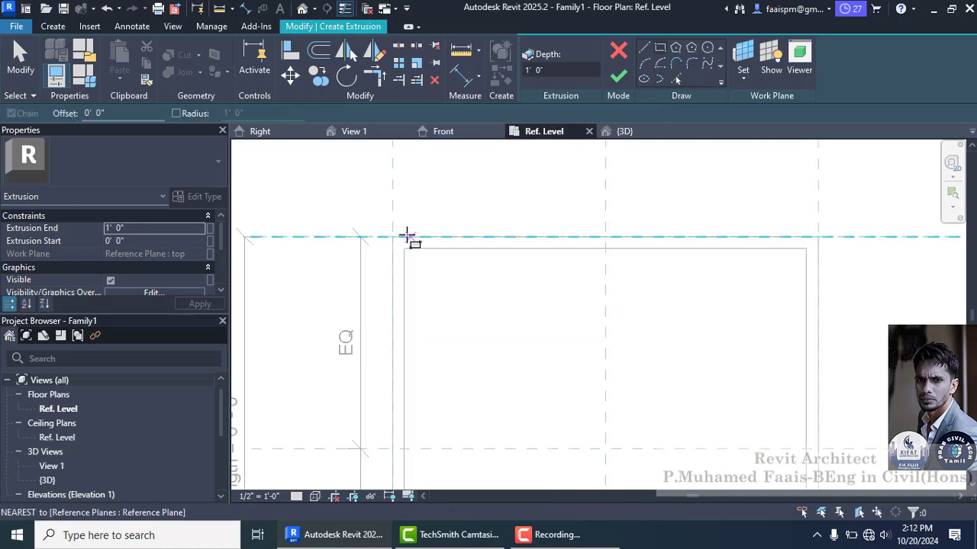
left_click(392, 239)
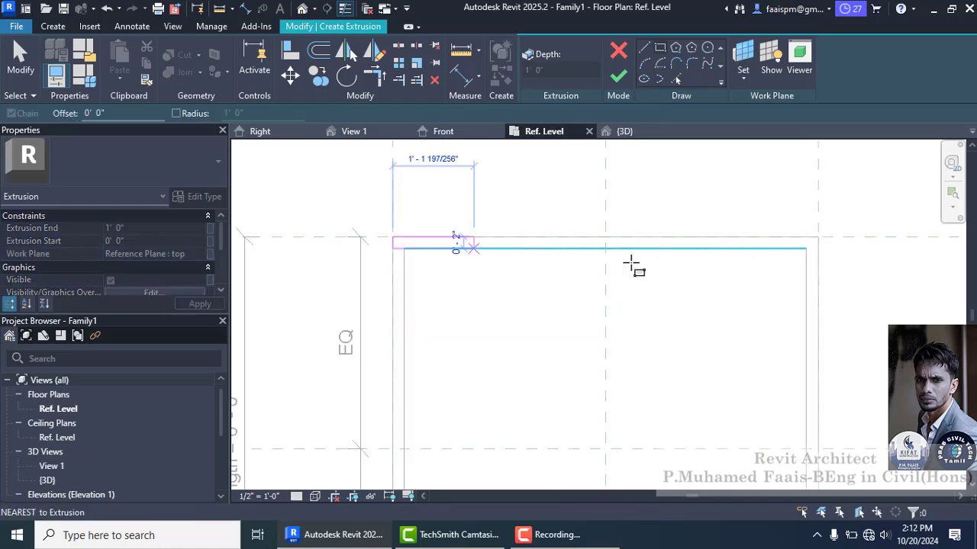
left_click(818, 248)
scroll(654, 240, "up", 2)
scroll(646, 235, "down", 3)
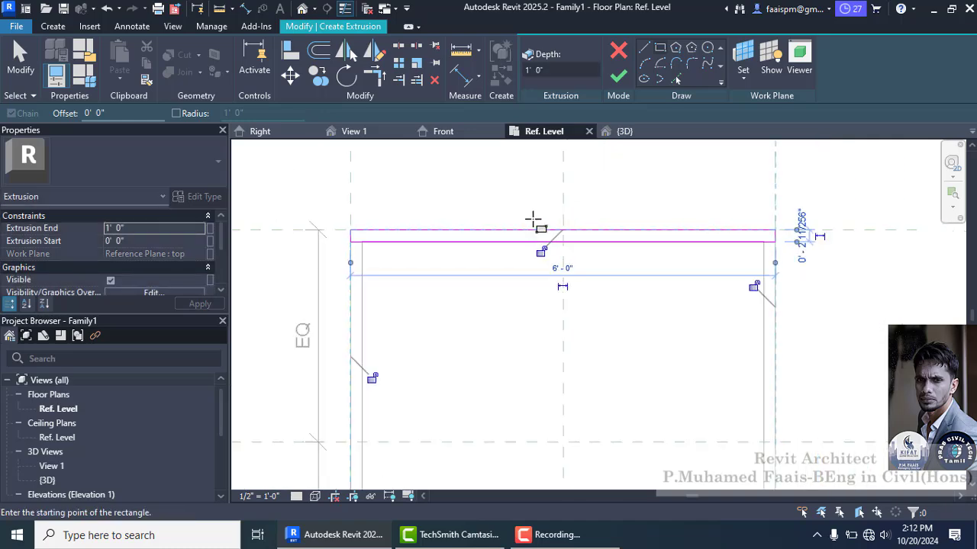
left_click(619, 76)
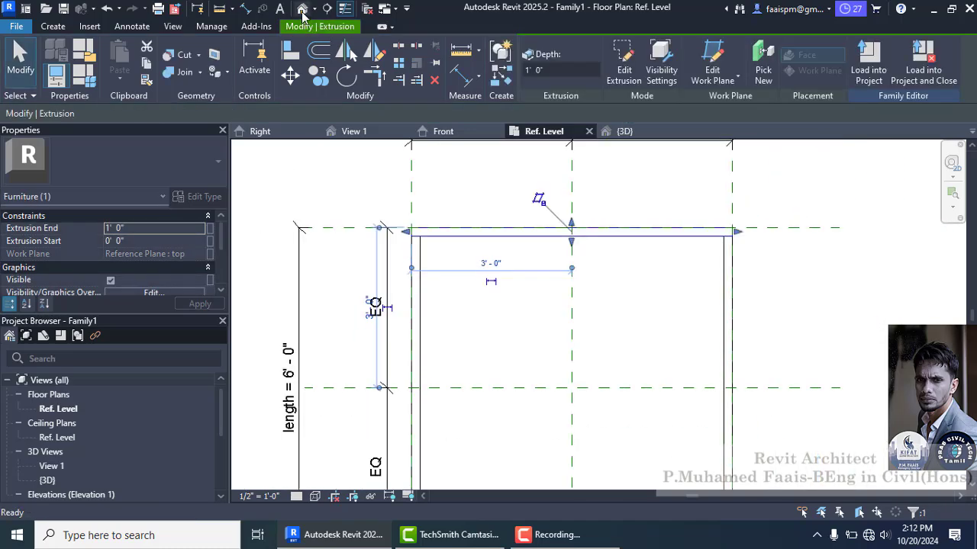
left_click(624, 131)
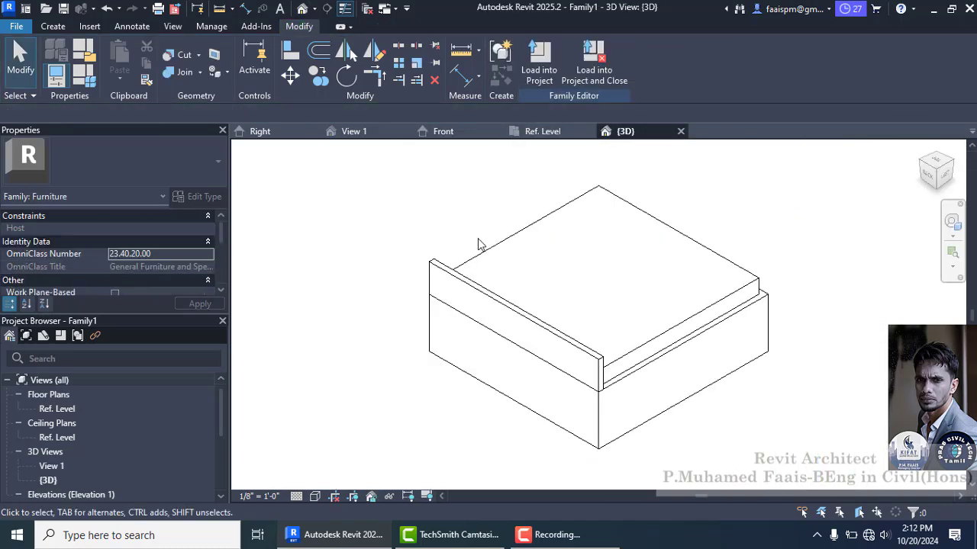
left_click(951, 166)
left_click(952, 166)
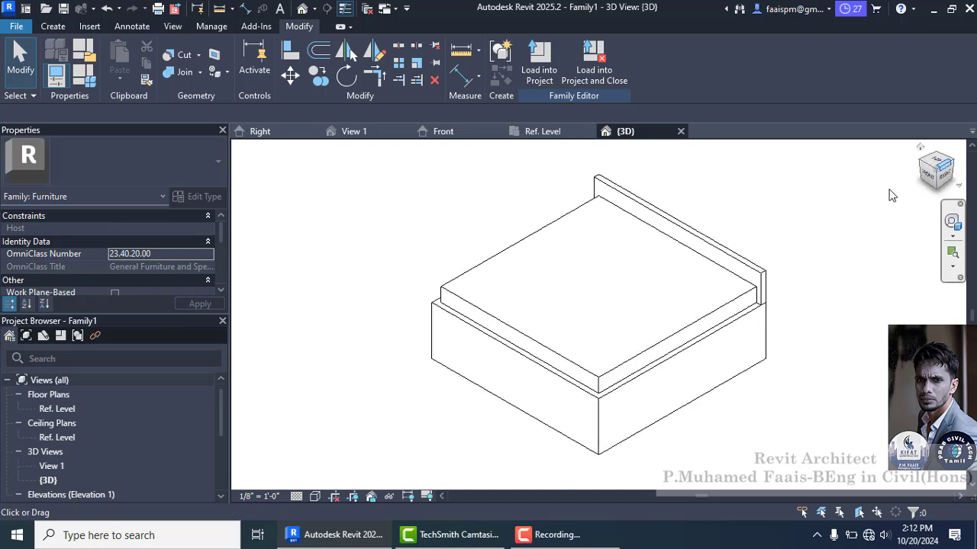
Set the rear panel's extrusion end to 1' 3" and check the model from the back and front in 3D
left_click(763, 287)
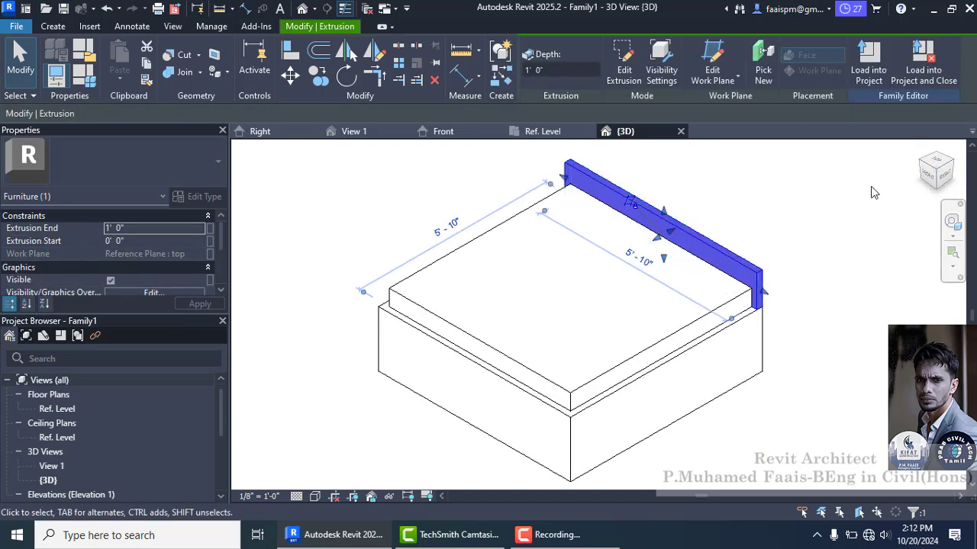
left_click(141, 229)
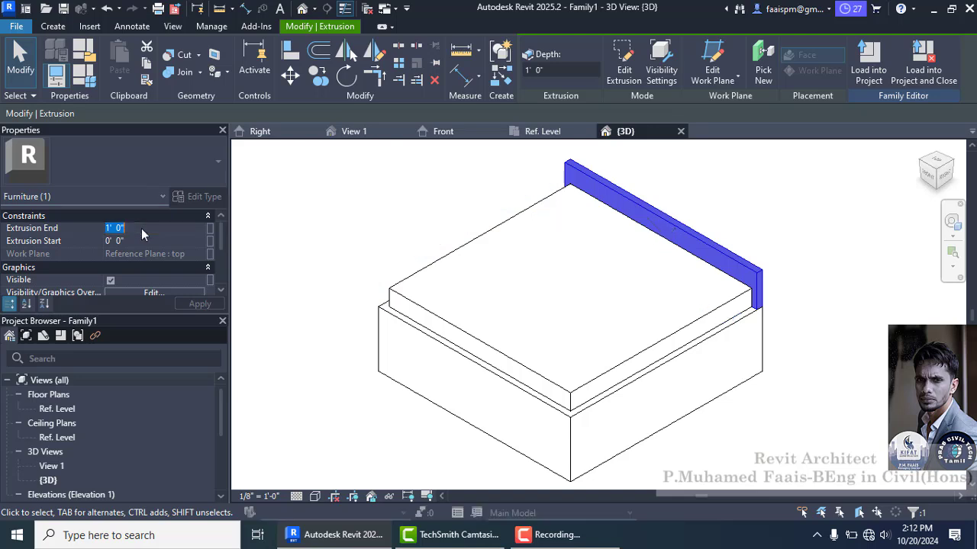
type("1.25")
key("Return")
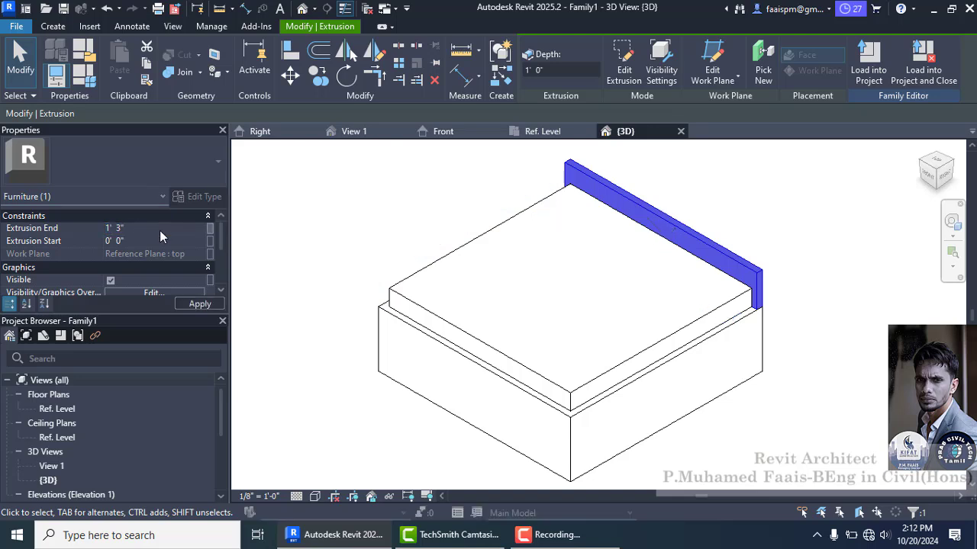
left_click(841, 332)
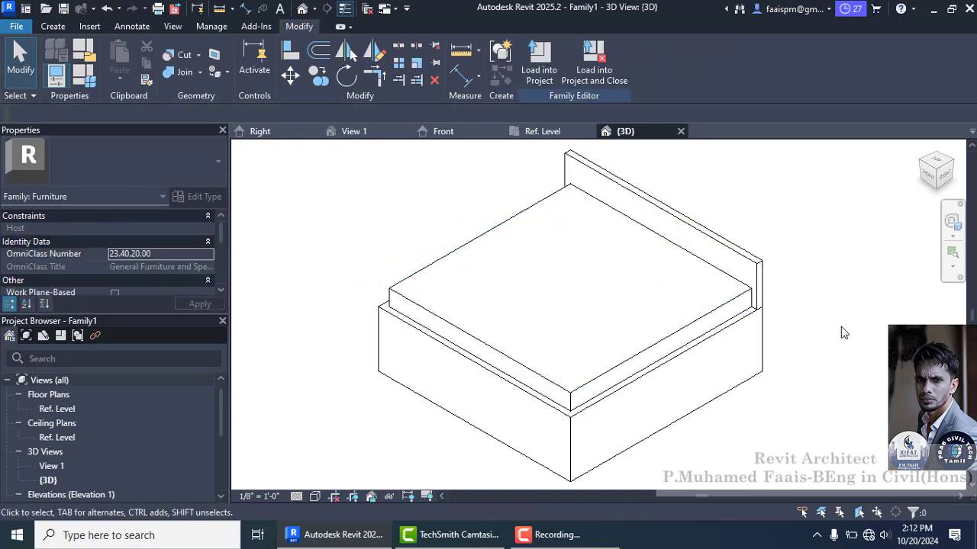
left_click(924, 170)
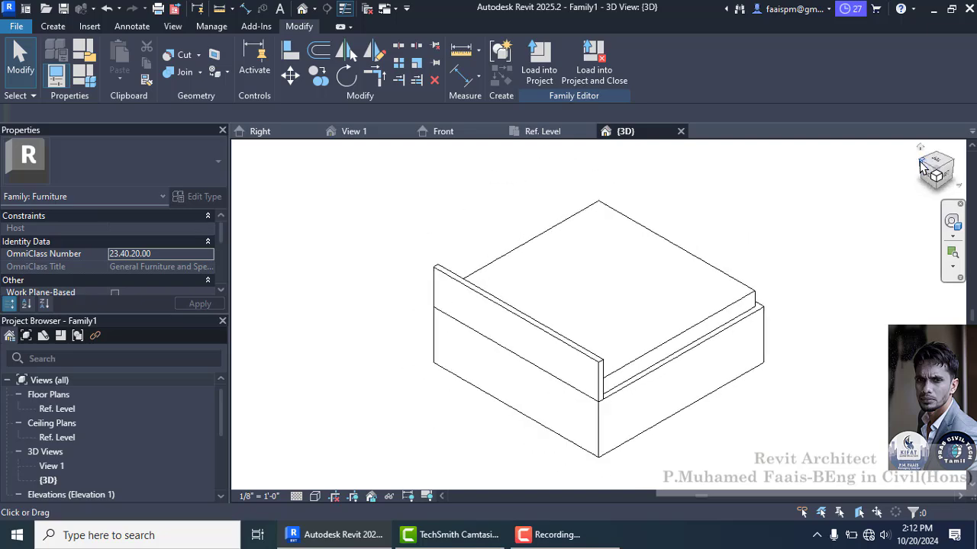
left_click(923, 169)
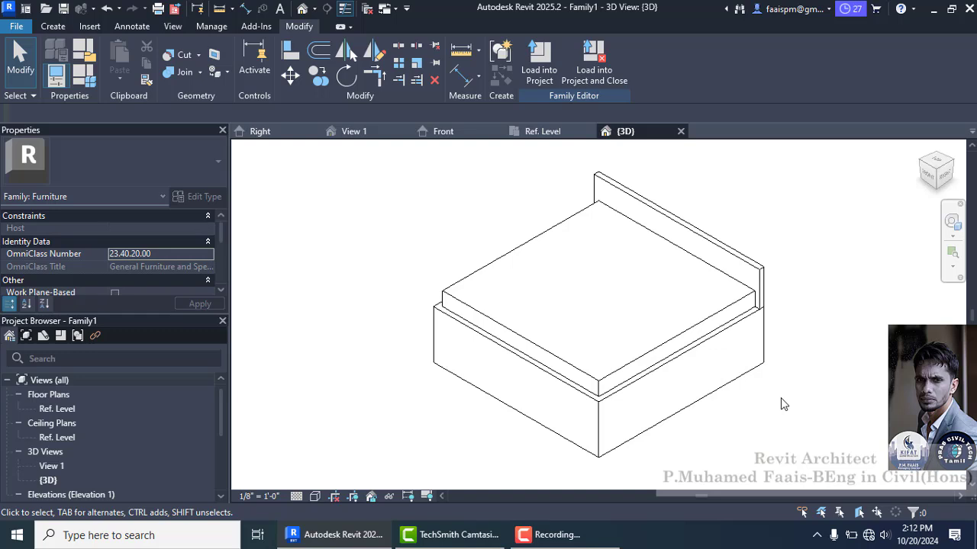
left_click(550, 535)
left_click(909, 488)
Start an extrusion in the Front elevation and draw a shallow upward arc, radius about 11 1/4", from the upper slab's top-left corner along its top edge
left_click(443, 132)
scroll(516, 301, "up", 2)
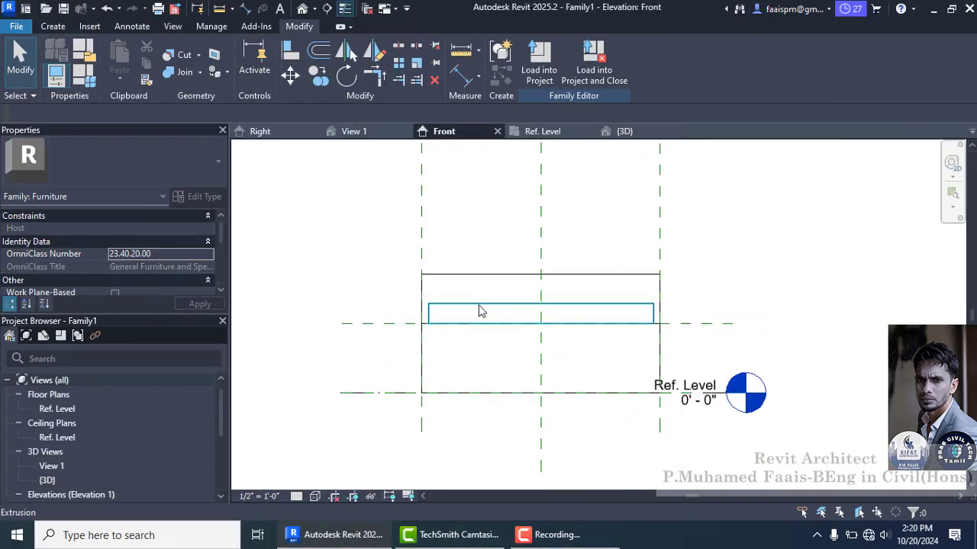
scroll(492, 311, "up", 2)
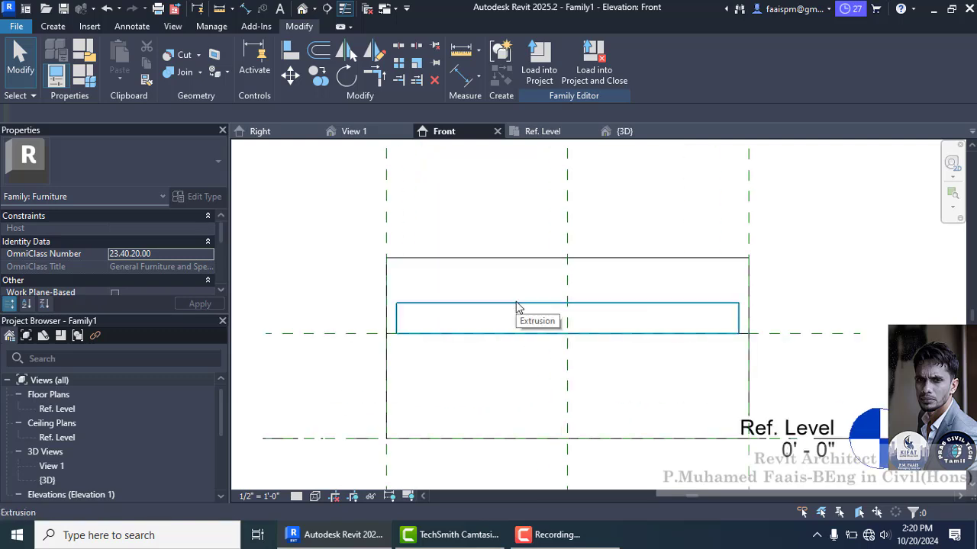
left_click(53, 25)
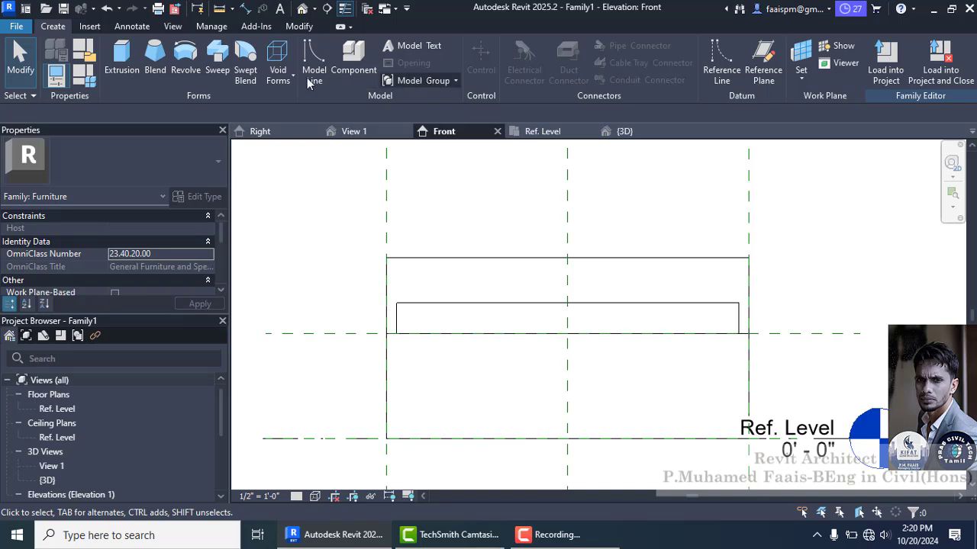
left_click(121, 59)
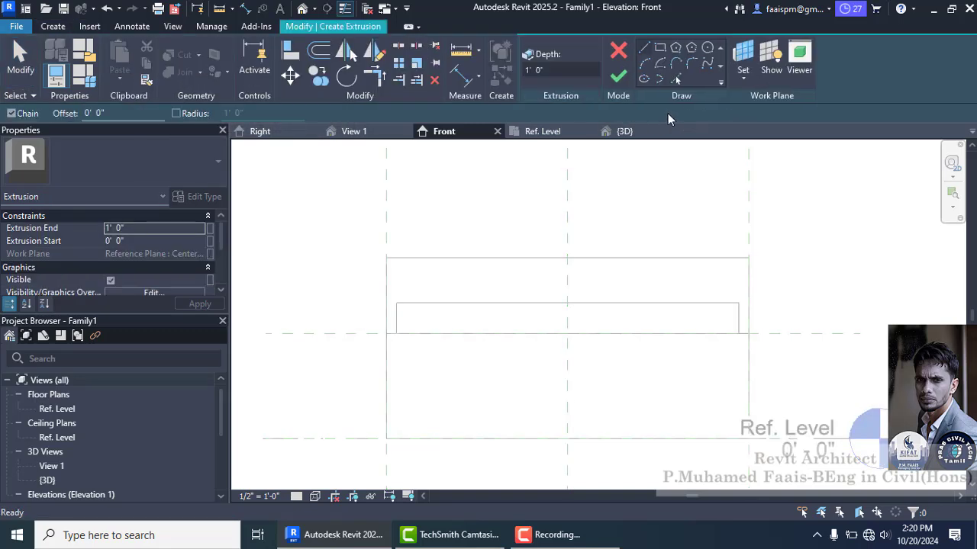
left_click(648, 67)
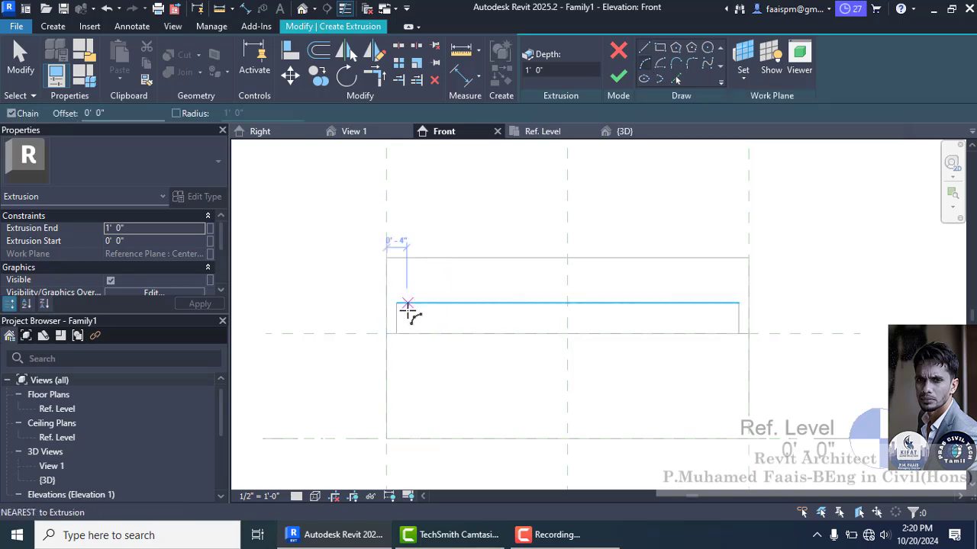
scroll(386, 305, "up", 5)
scroll(389, 301, "up", 3)
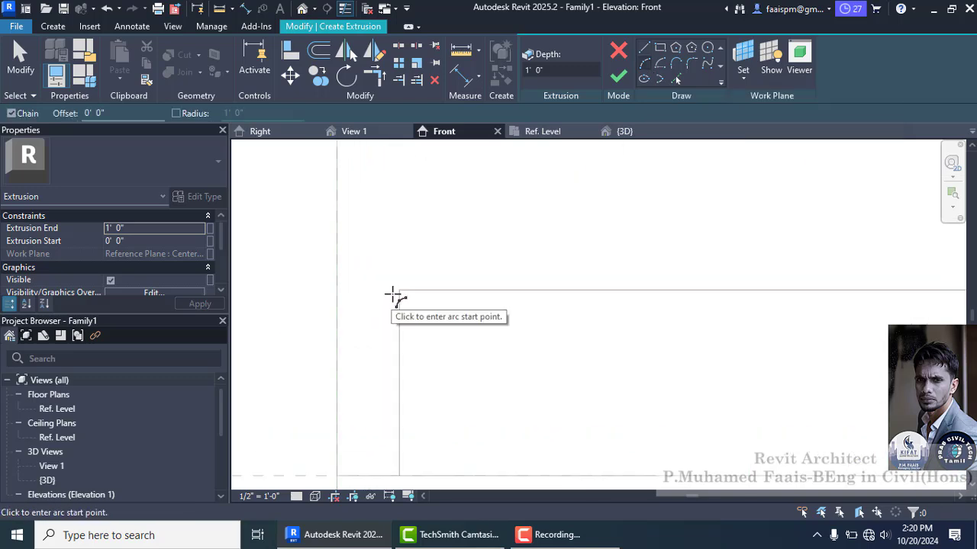
left_click(400, 288)
scroll(425, 288, "up", 3)
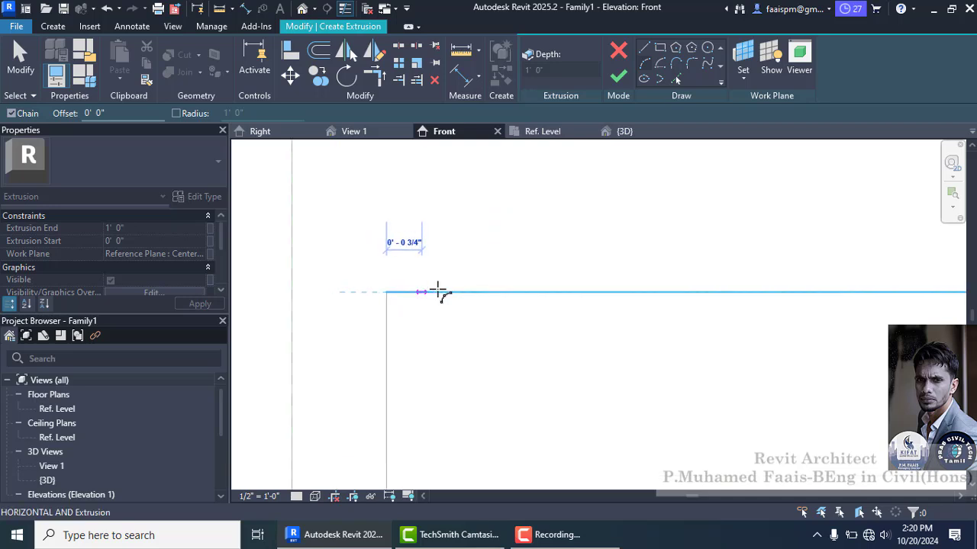
left_click(532, 296)
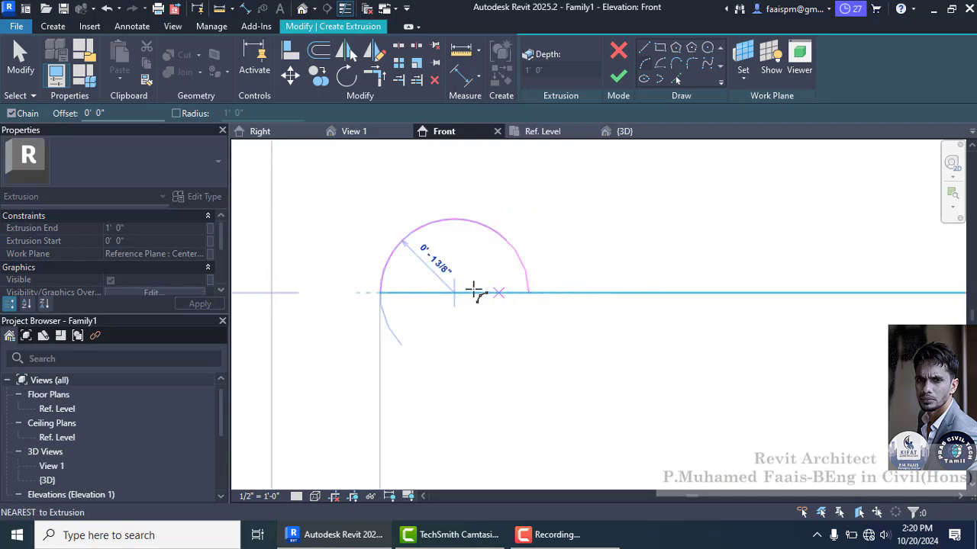
scroll(465, 289, "up", 3)
left_click(449, 279)
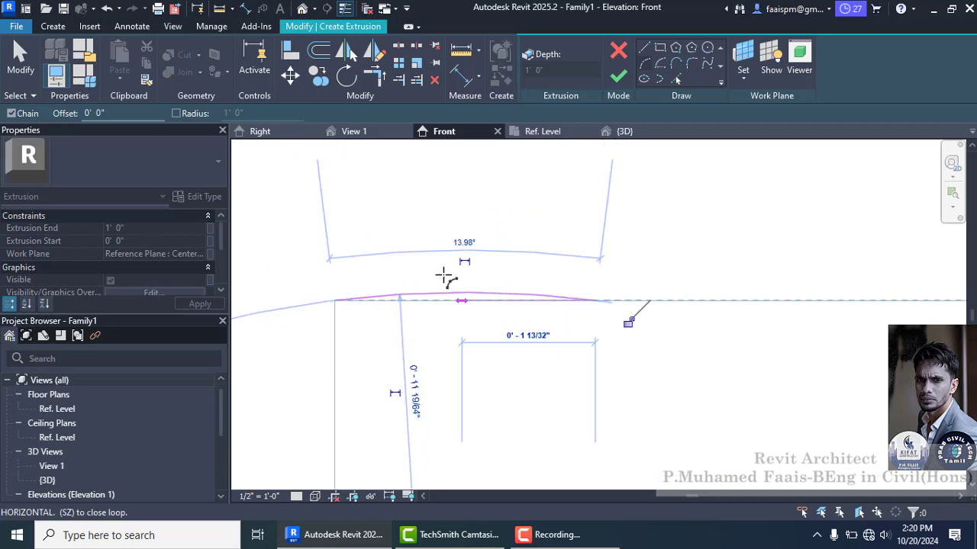
Continue the profile along the slab's top edge with a shallow downward arc and a smaller upward arc about 1 1/2" long, ending the arc chain
scroll(427, 263, "down", 2)
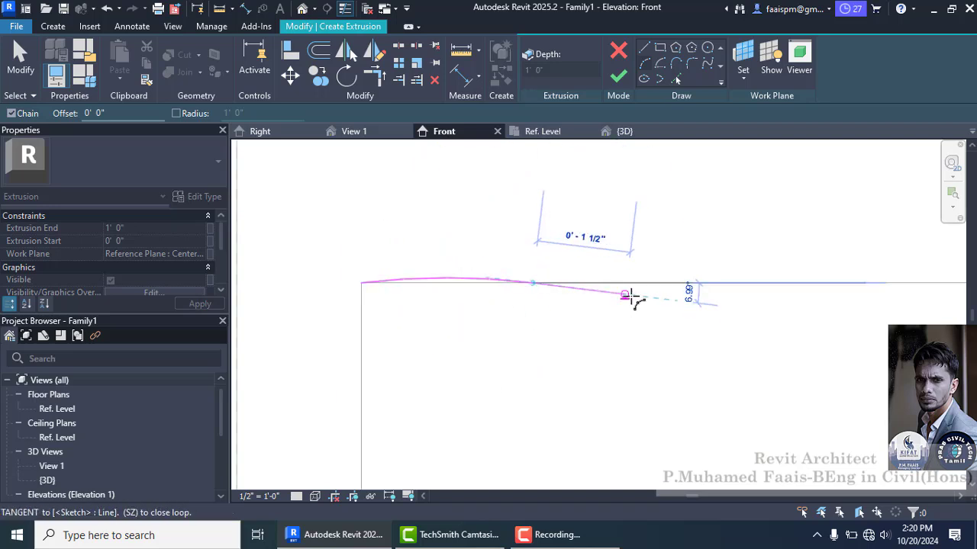
scroll(633, 294, "up", 2)
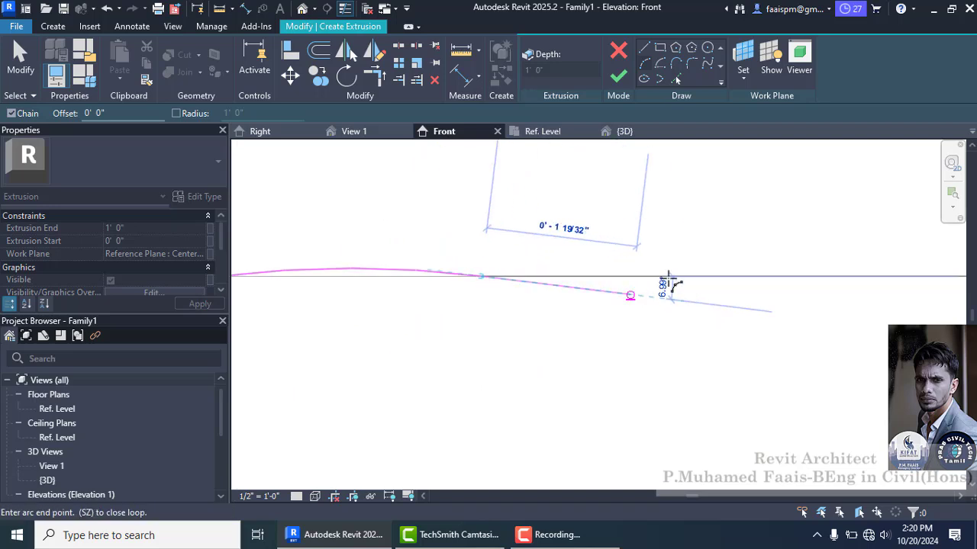
left_click(749, 276)
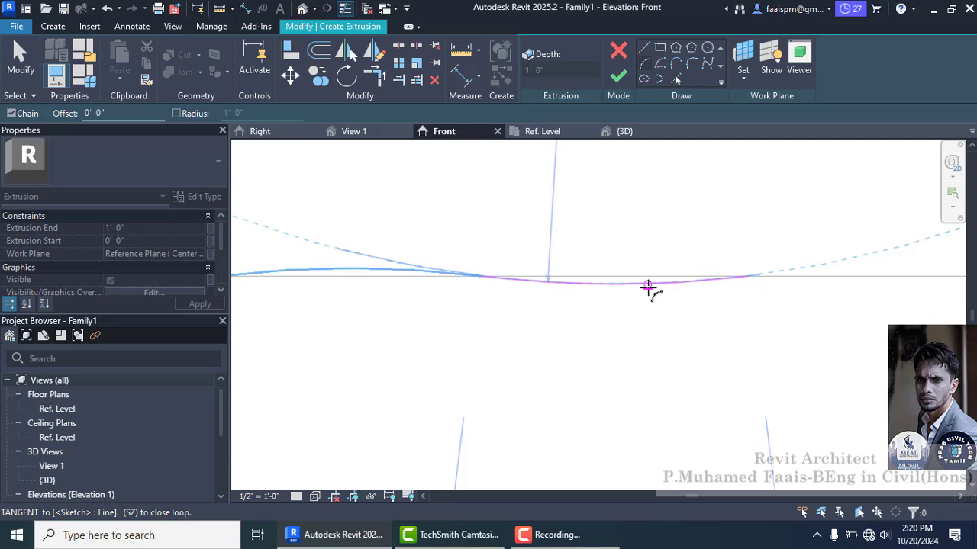
left_click(648, 290)
scroll(478, 255, "down", 2)
scroll(644, 266, "up", 3)
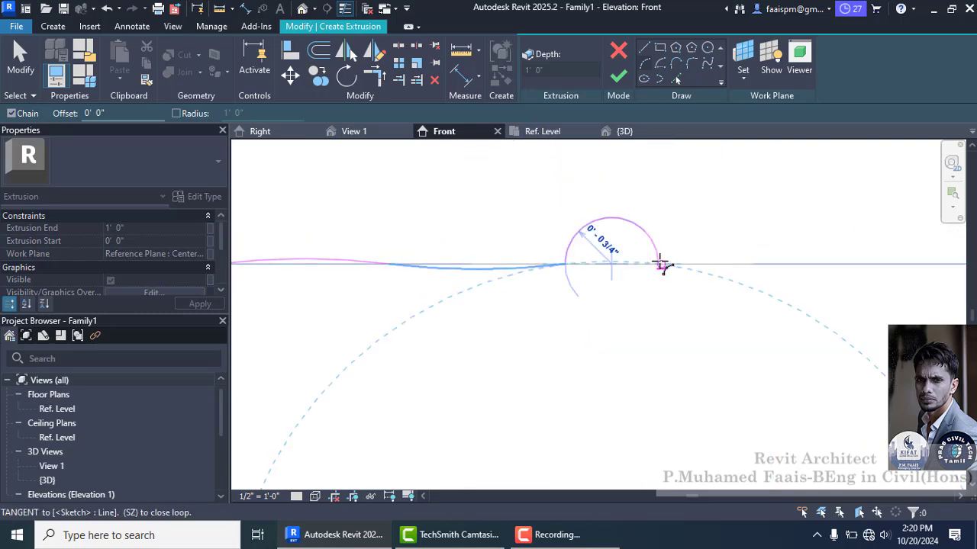
scroll(661, 264, "up", 2)
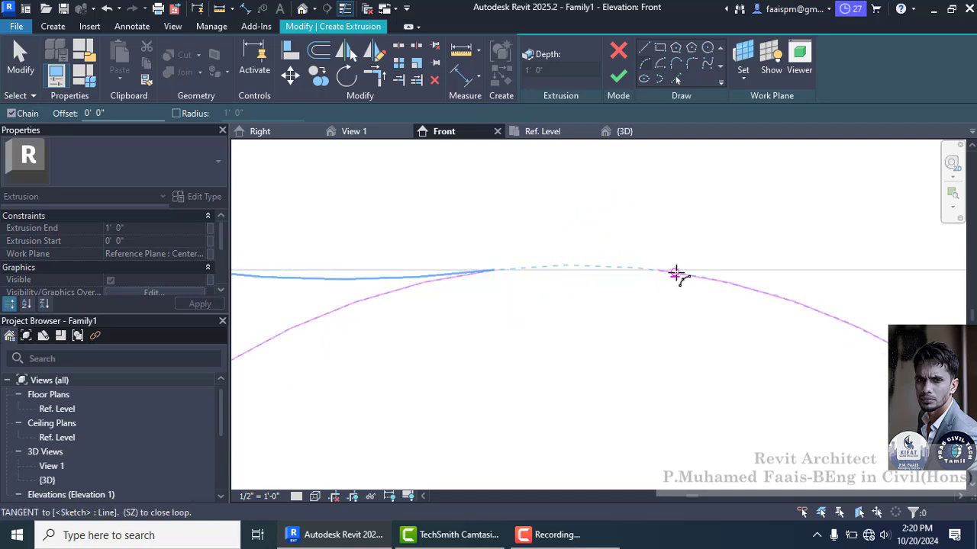
left_click(654, 270)
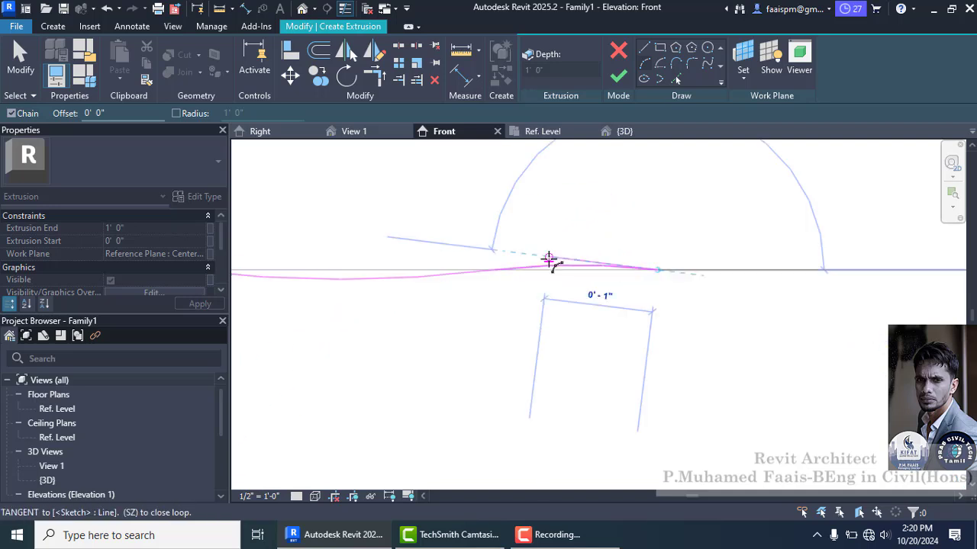
scroll(551, 259, "down", 3)
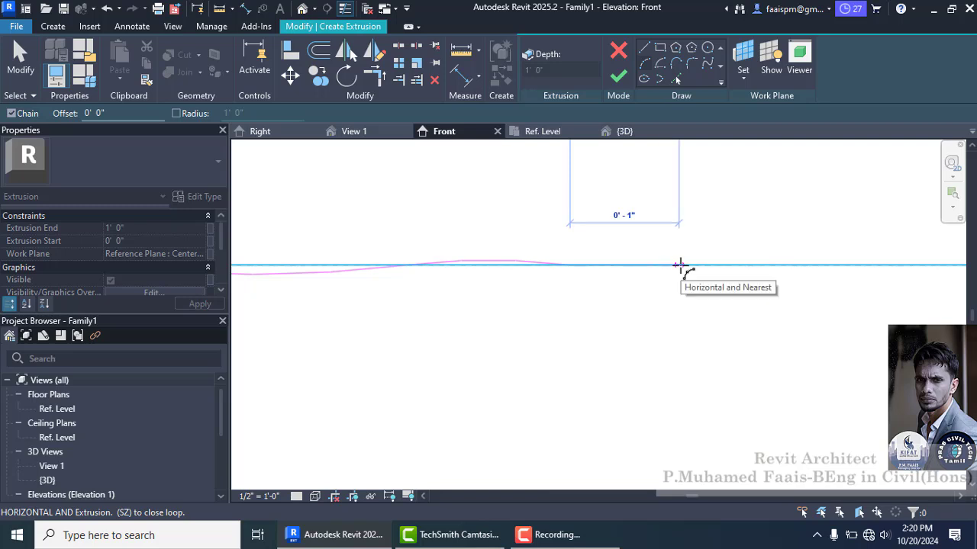
key("Escape")
key("Escape")
scroll(618, 250, "down", 5)
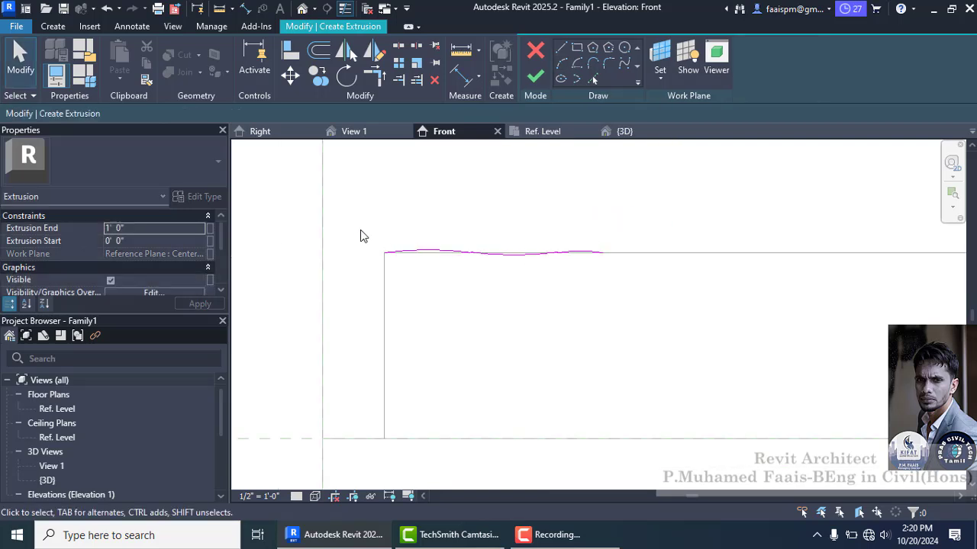
Copy the three-arc wave four times end to end along the slab's top edge, spaced about 7" apart, up to the center reference plane
left_click_drag(362, 234, 691, 290)
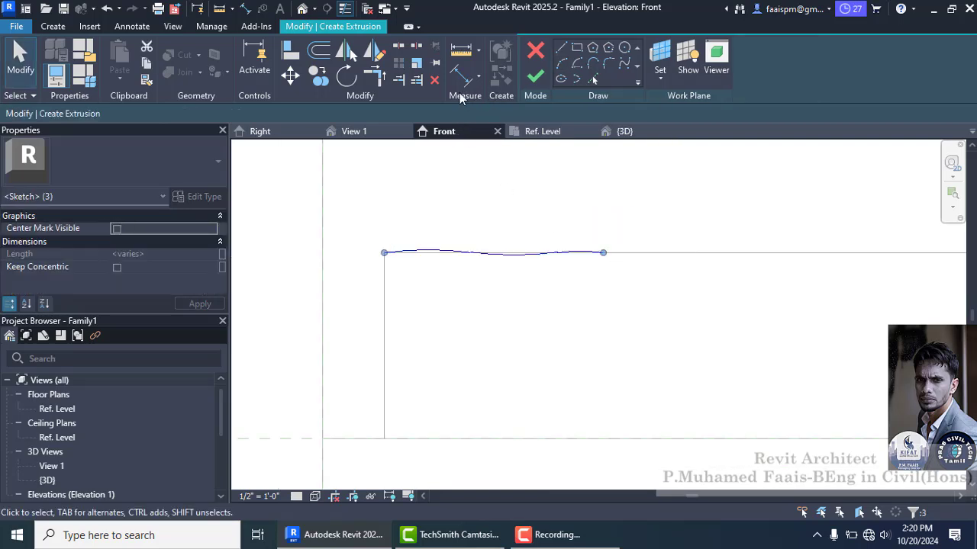
left_click(324, 80)
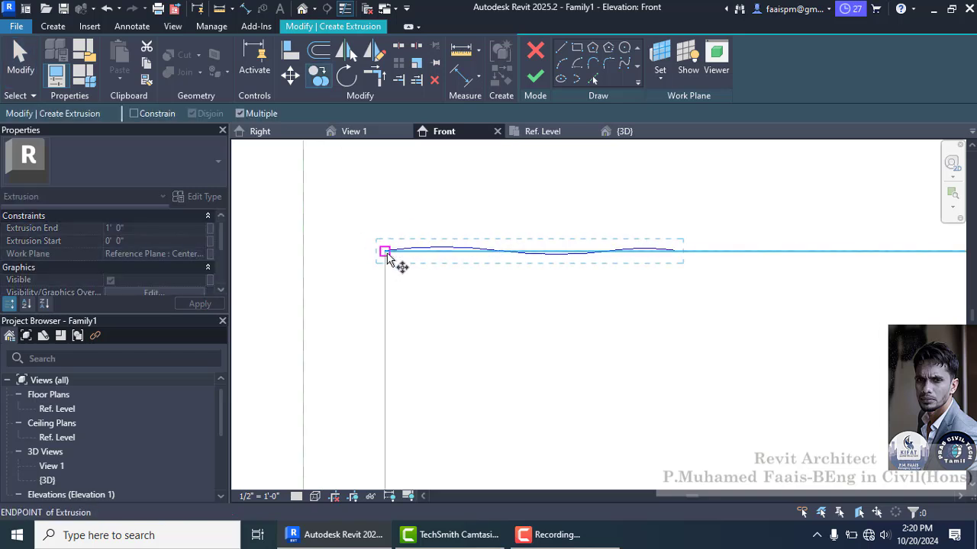
left_click(387, 257)
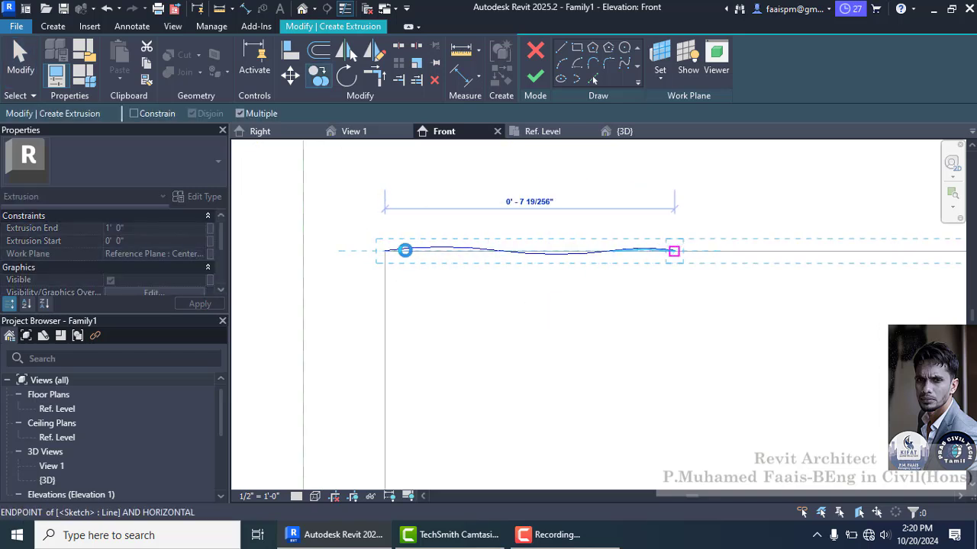
scroll(406, 251, "down", 4)
scroll(734, 252, "up", 4)
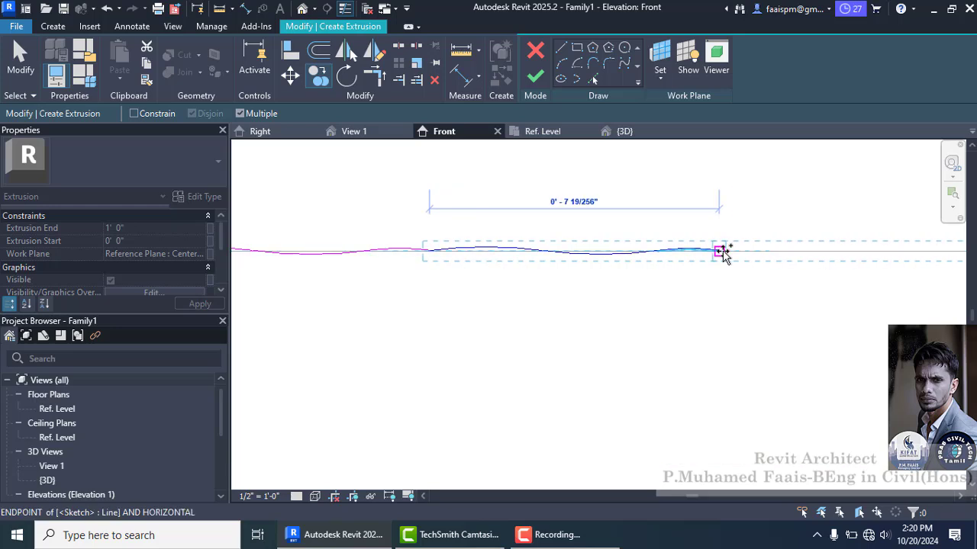
left_click(719, 252)
scroll(449, 251, "down", 3)
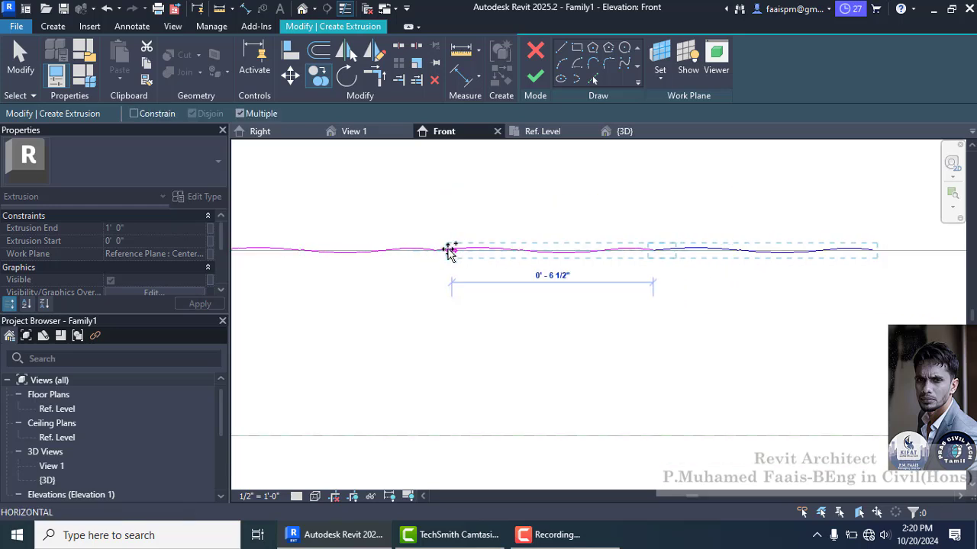
scroll(774, 251, "up", 2)
scroll(774, 250, "up", 1)
left_click(674, 252)
scroll(550, 253, "down", 3)
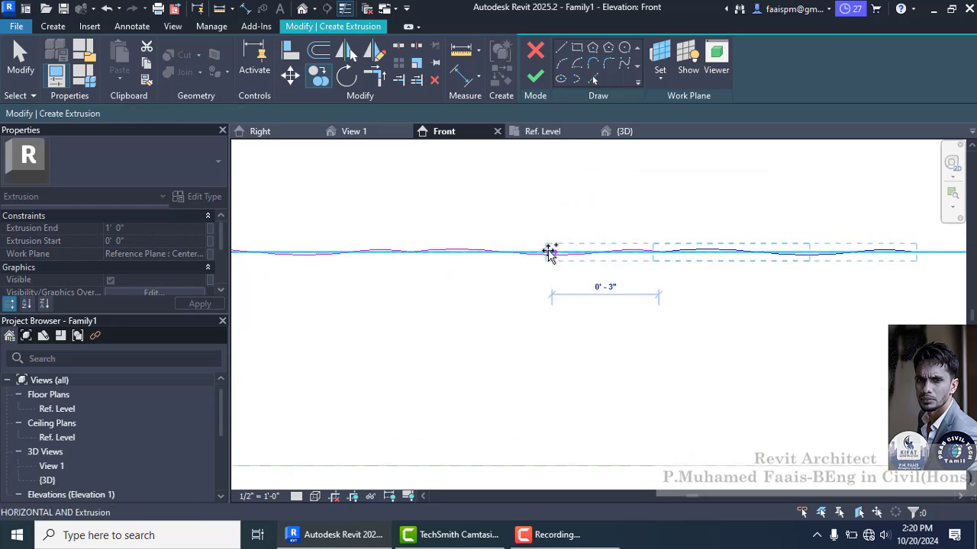
scroll(780, 252, "up", 2)
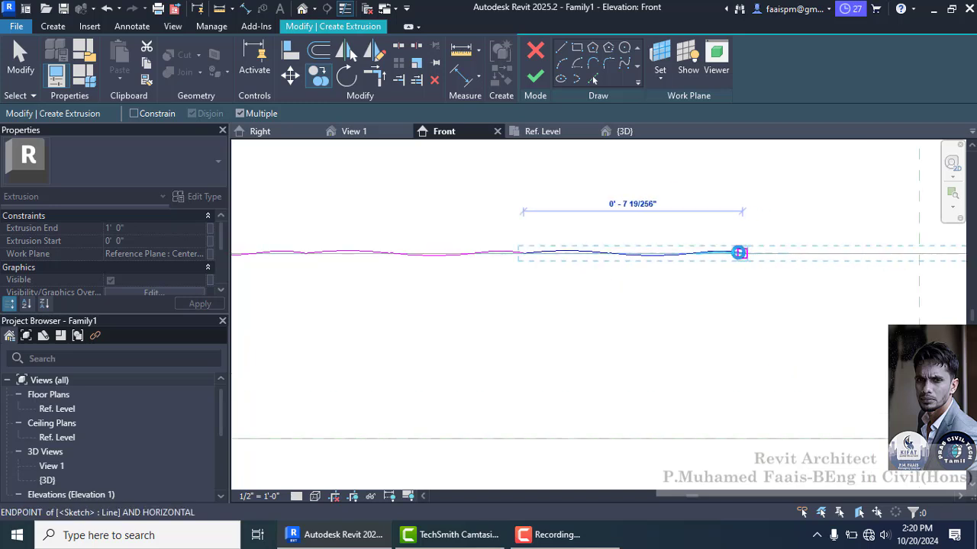
left_click(741, 253)
scroll(623, 253, "down", 3)
key("Escape")
Delete the last small arc of the wave, which crosses the center reference plane
scroll(832, 252, "up", 1)
scroll(822, 259, "up", 2)
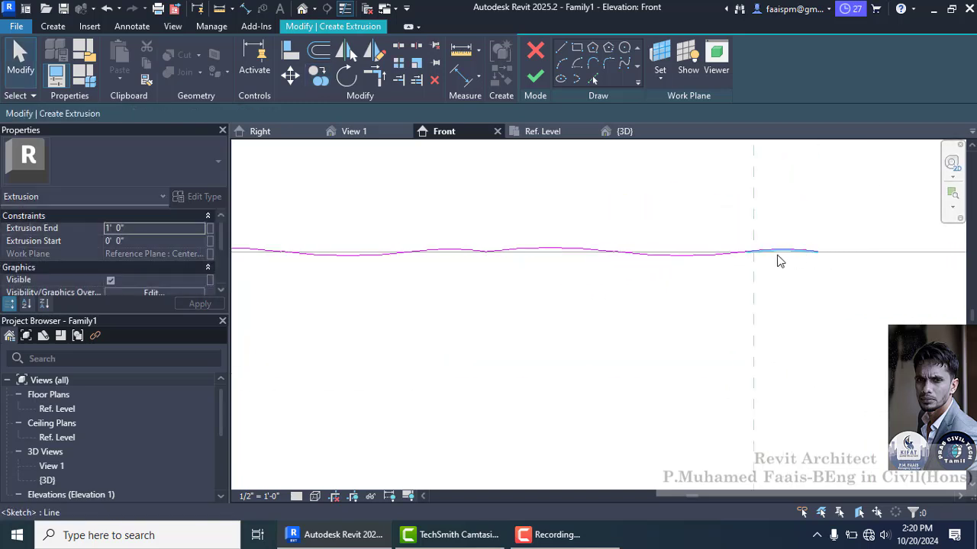
left_click(778, 257)
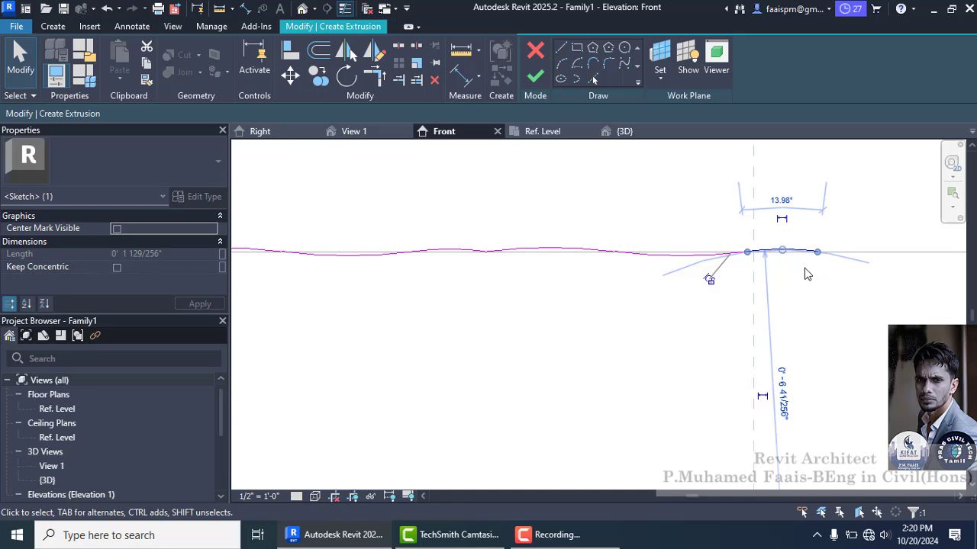
key("Delete")
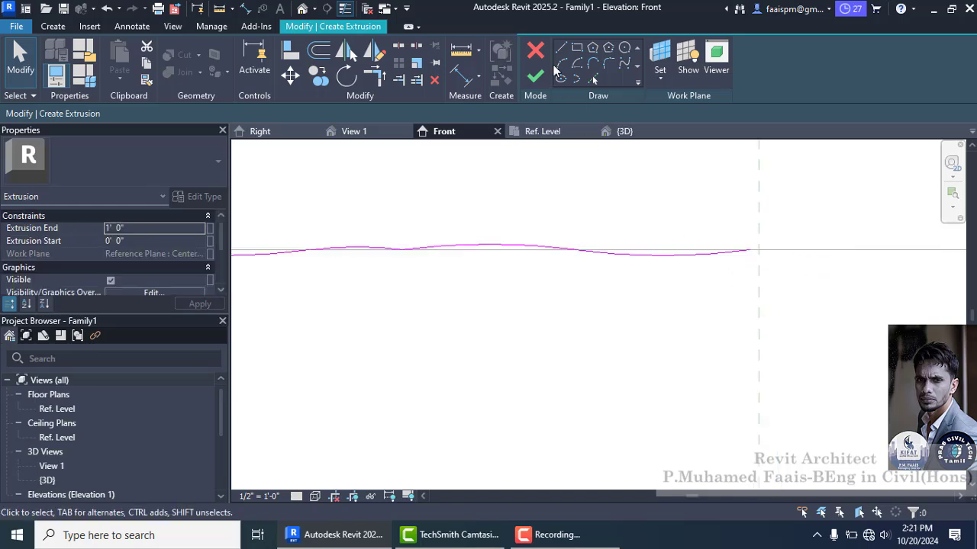
left_click(561, 65)
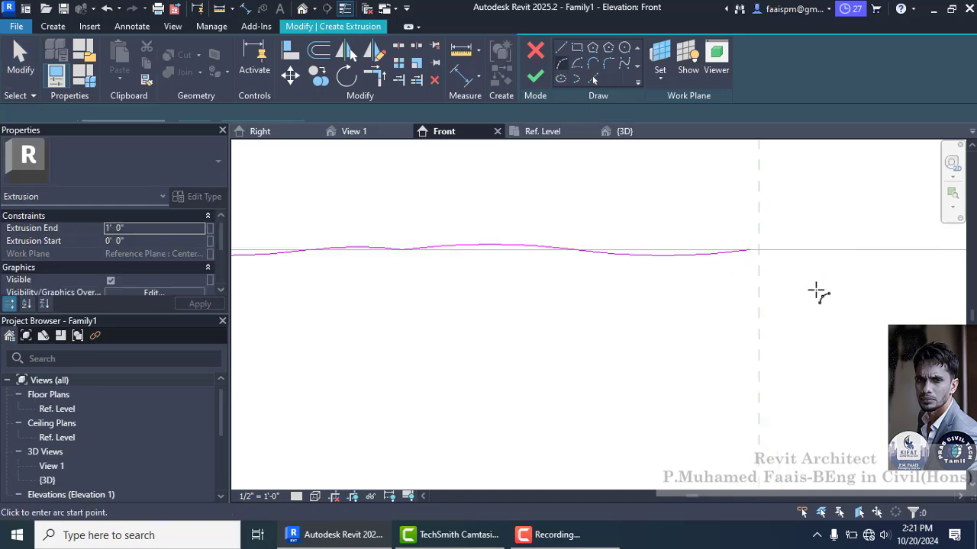
left_click(750, 252)
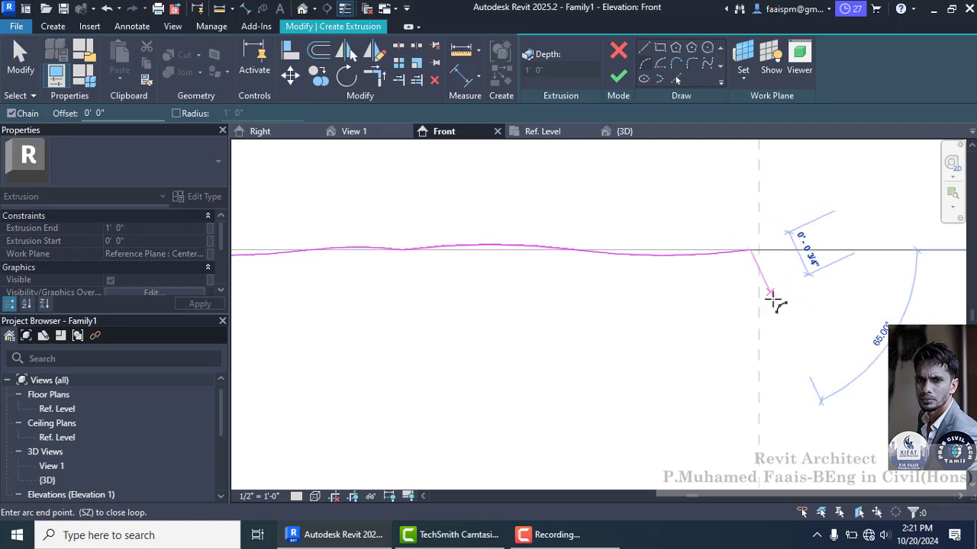
left_click(774, 299)
key("Escape")
key("Escape")
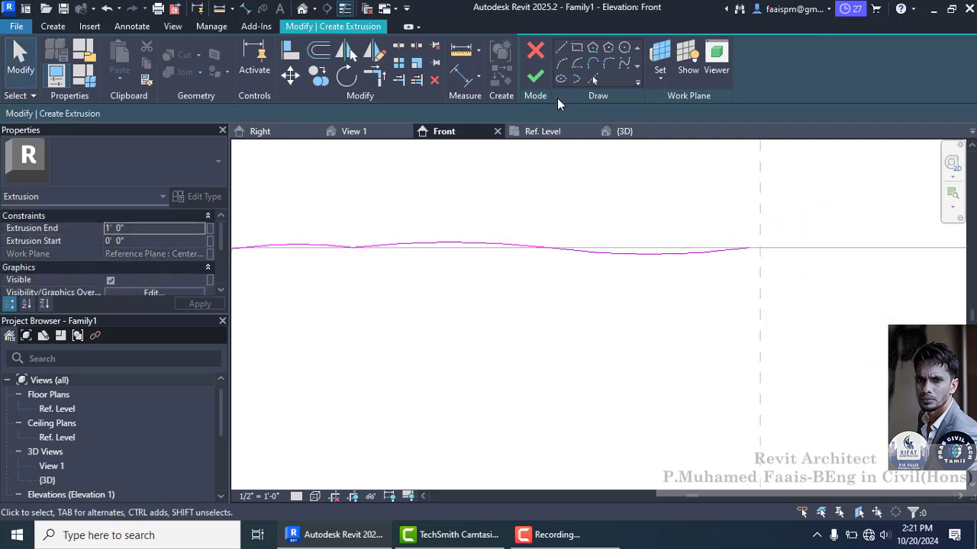
Draw a line about 1/4" long from the wave's end across the center reference plane, and continue about 1" straight down
left_click(563, 52)
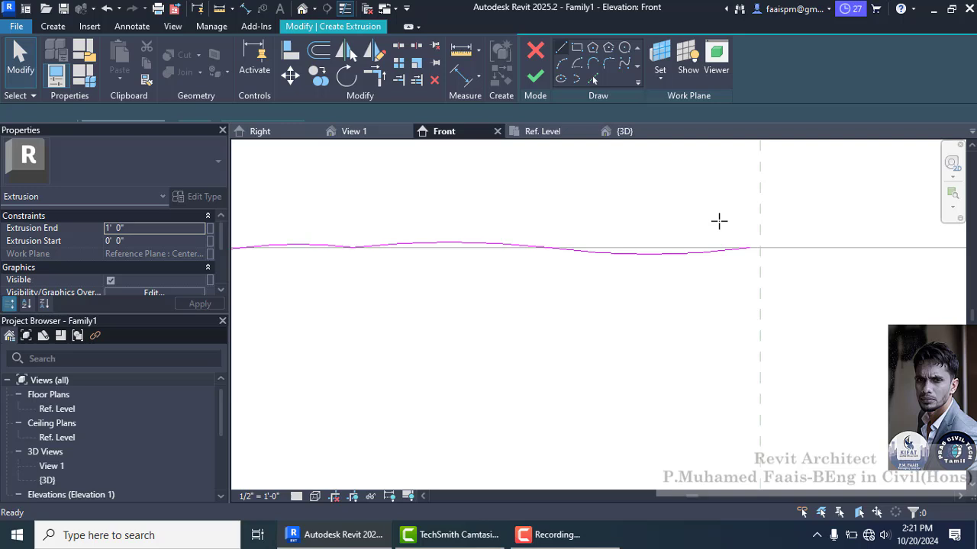
left_click(751, 248)
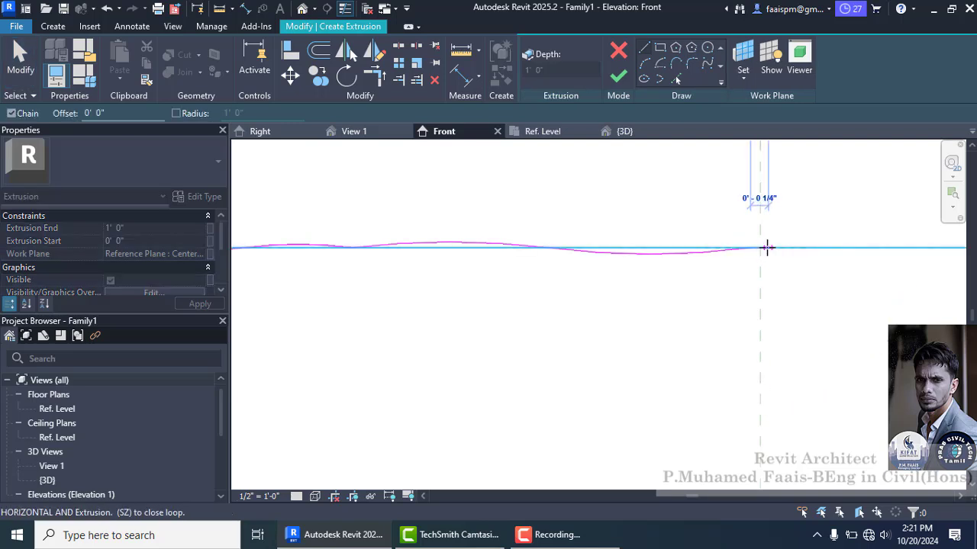
left_click(767, 248)
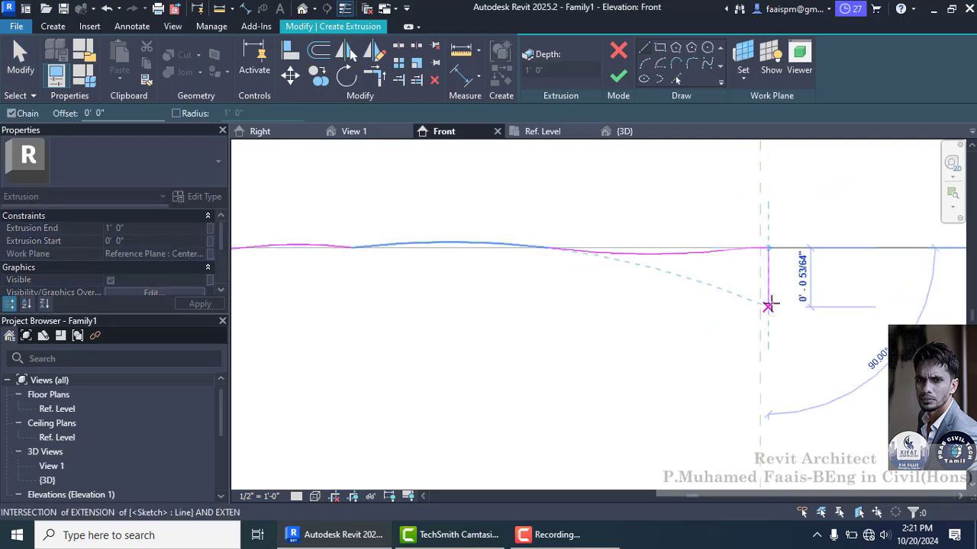
left_click(768, 319)
key("Escape")
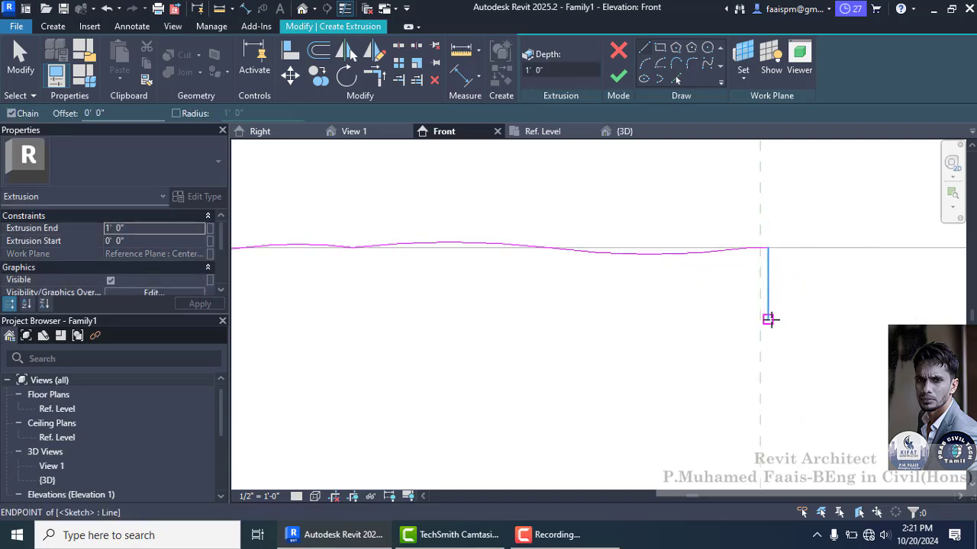
Try a 0.25" horizontal line from the lower end of the vertical line, and remove that segment
left_click(767, 318)
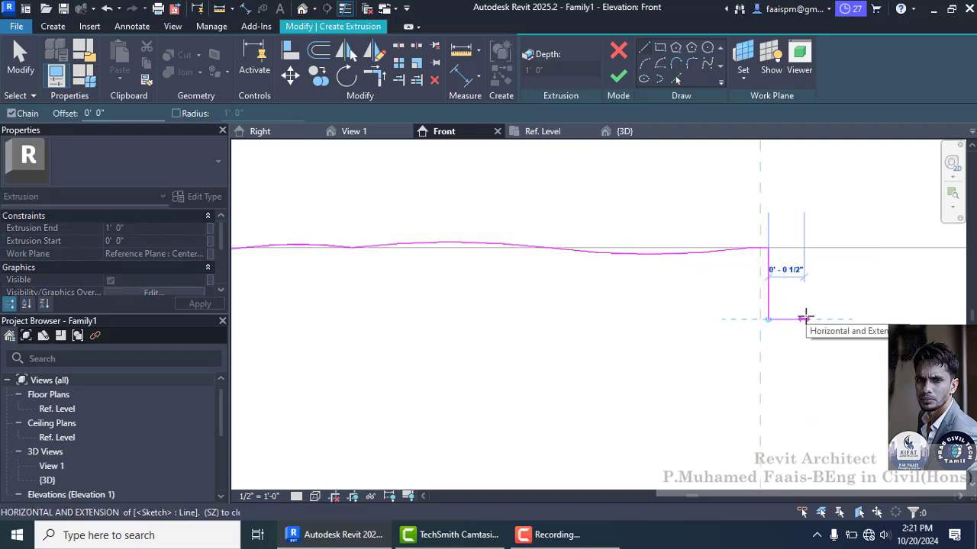
type("0 0.")
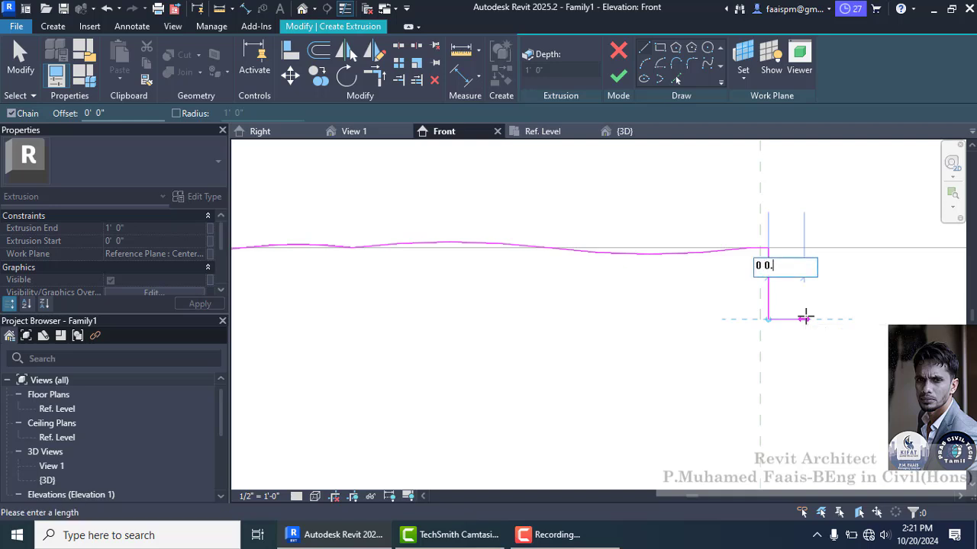
type("25")
key("Return")
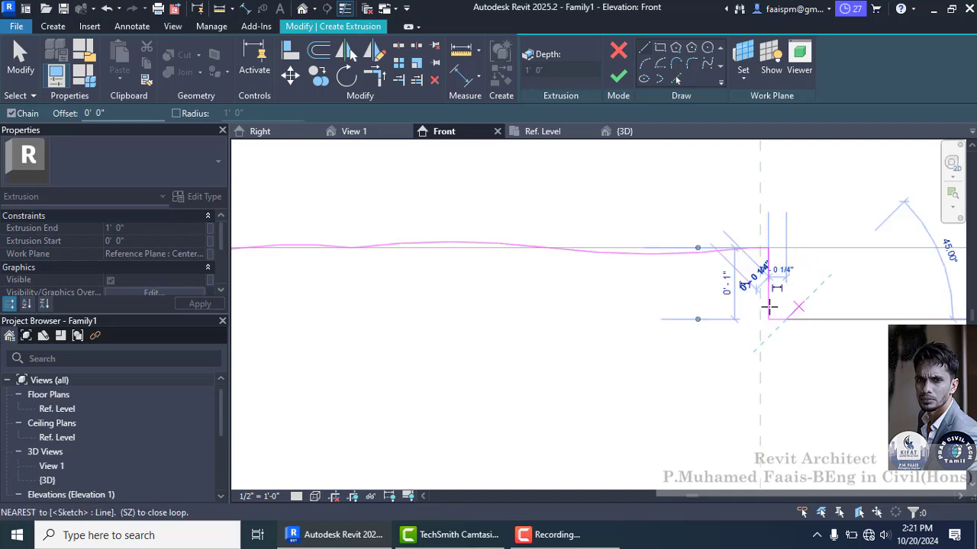
scroll(800, 235, "up", 2)
scroll(776, 212, "down", 2)
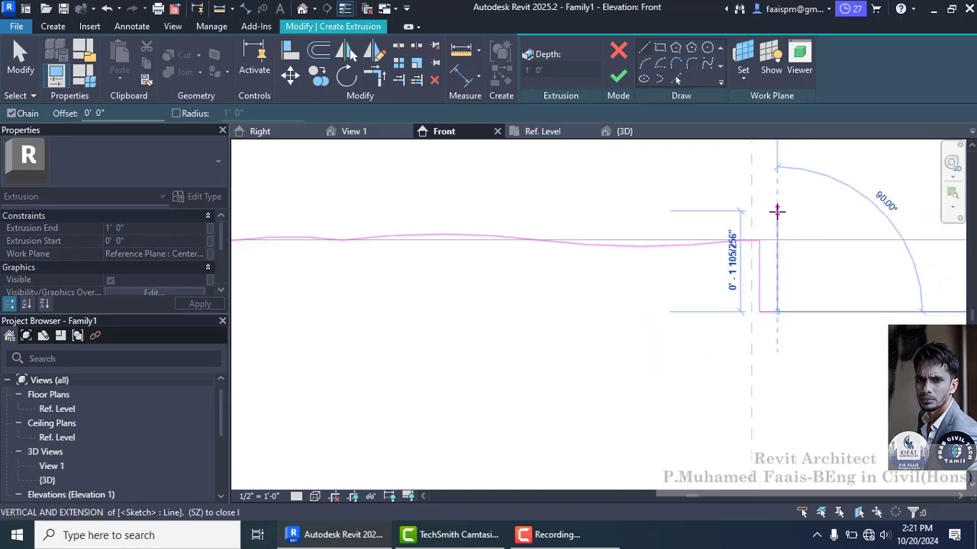
key("Escape")
key("Escape")
left_click(772, 299)
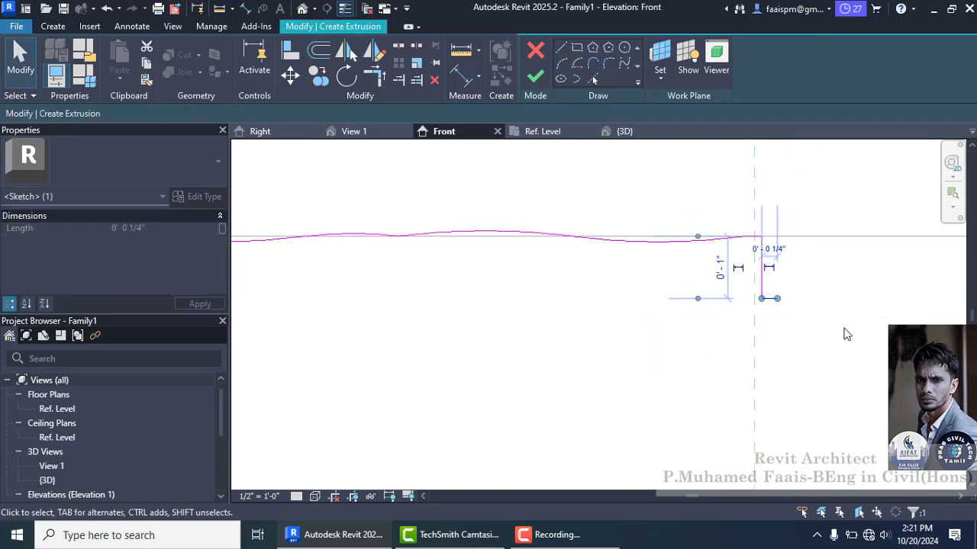
left_click(846, 332)
scroll(844, 333, "down", 4)
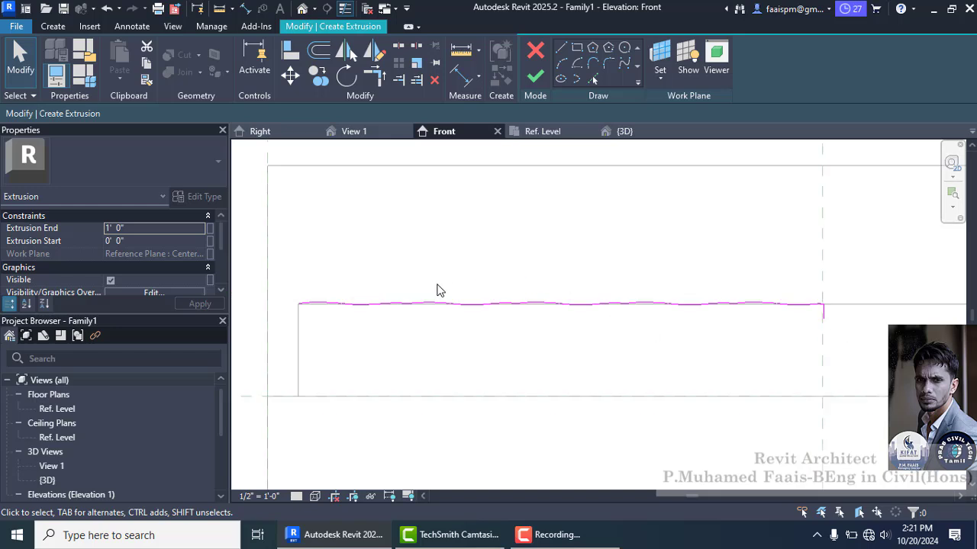
mouse_move(279, 274)
left_mouse_down()
mouse_move(580, 335)
mouse_move(826, 312)
mouse_move(854, 322)
left_mouse_up()
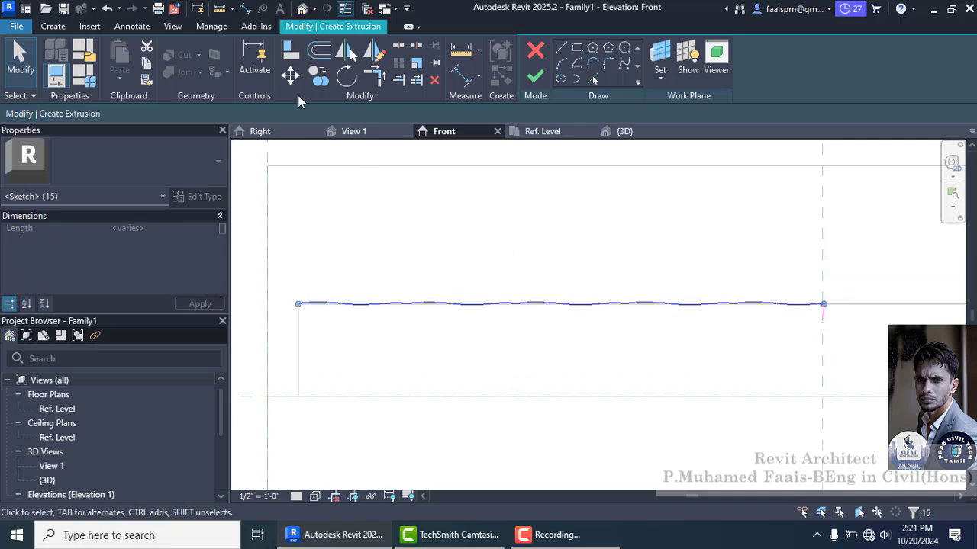
left_click(319, 80)
scroll(301, 304, "up", 2)
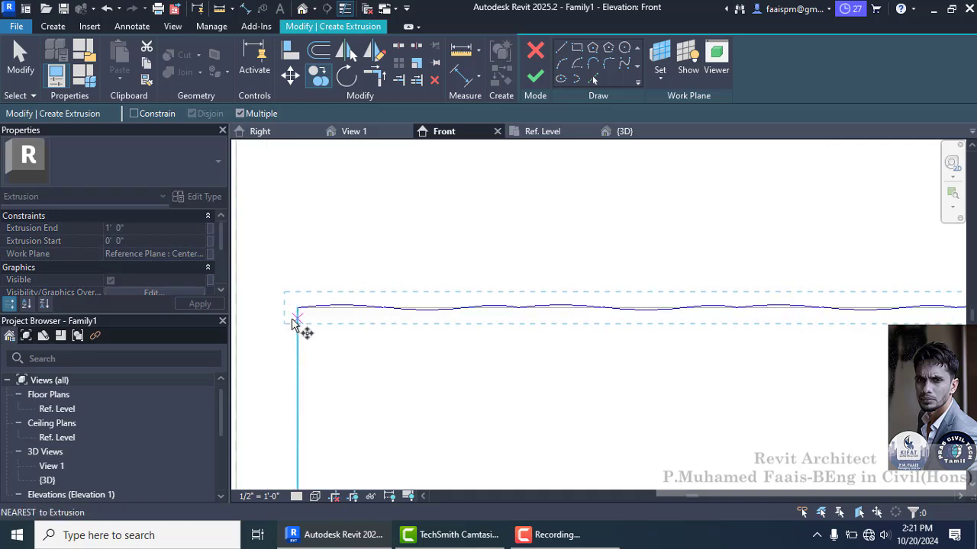
left_click(302, 304)
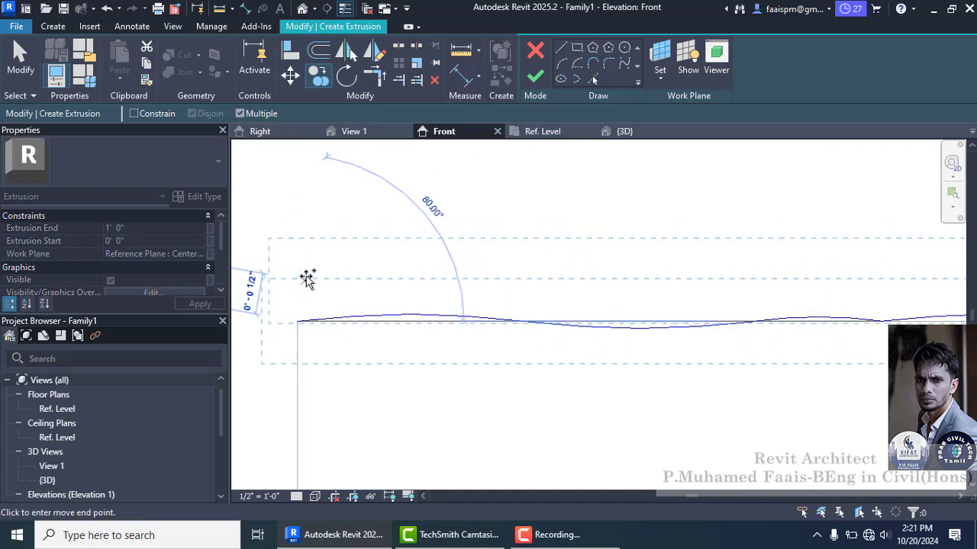
key("0")
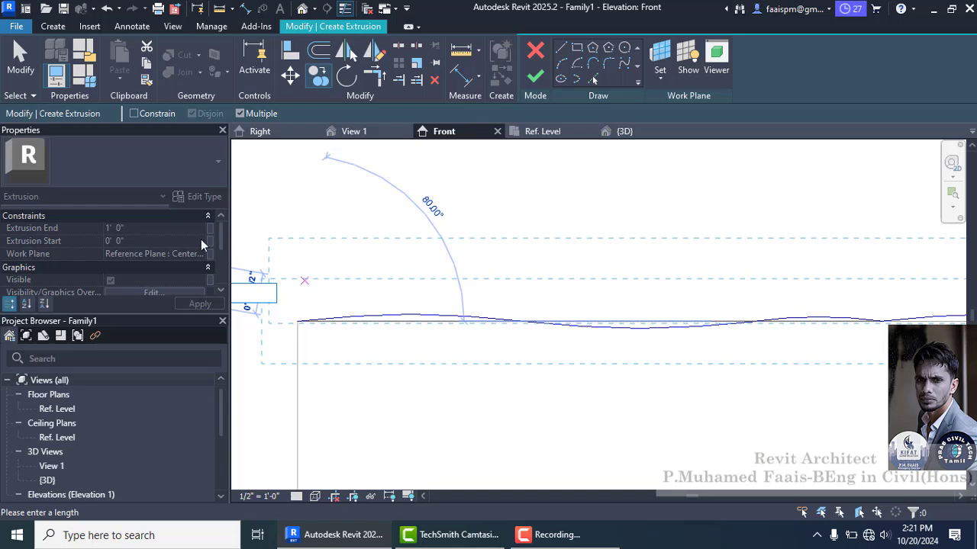
key("Escape")
key("Escape")
scroll(347, 313, "down", 3)
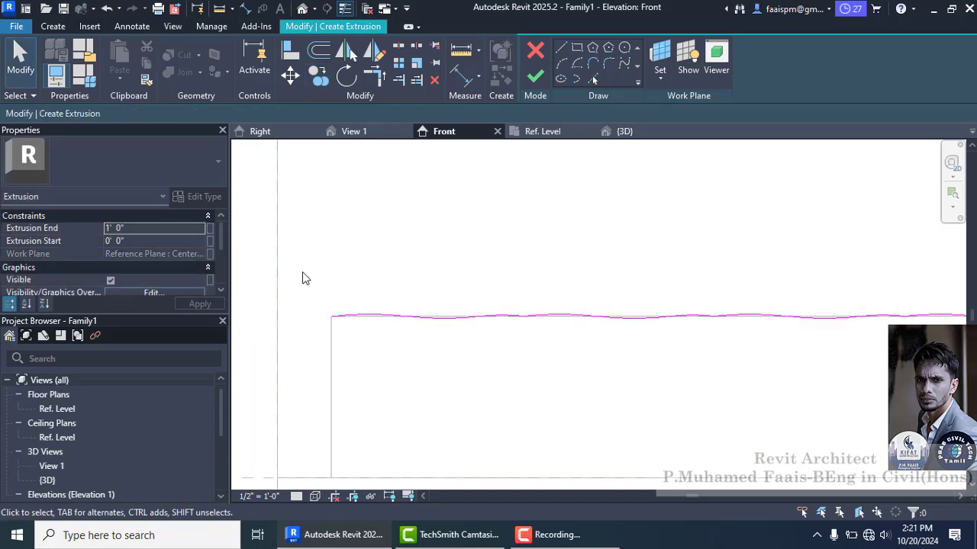
Copy the entire wave profile, including its end lines at the center plane, vertically to just above the original
left_click_drag(302, 272, 816, 387)
scroll(295, 348, "down", 2)
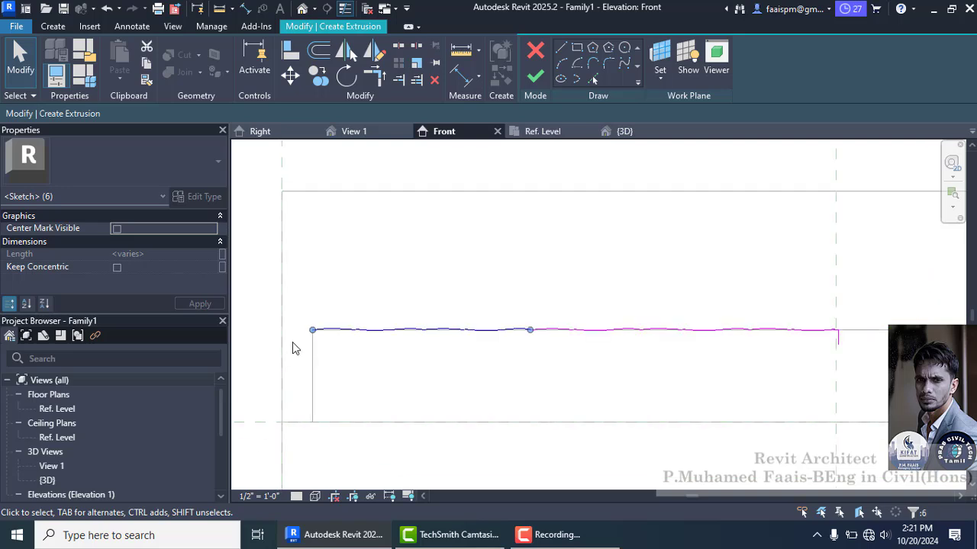
left_click_drag(299, 306, 872, 394)
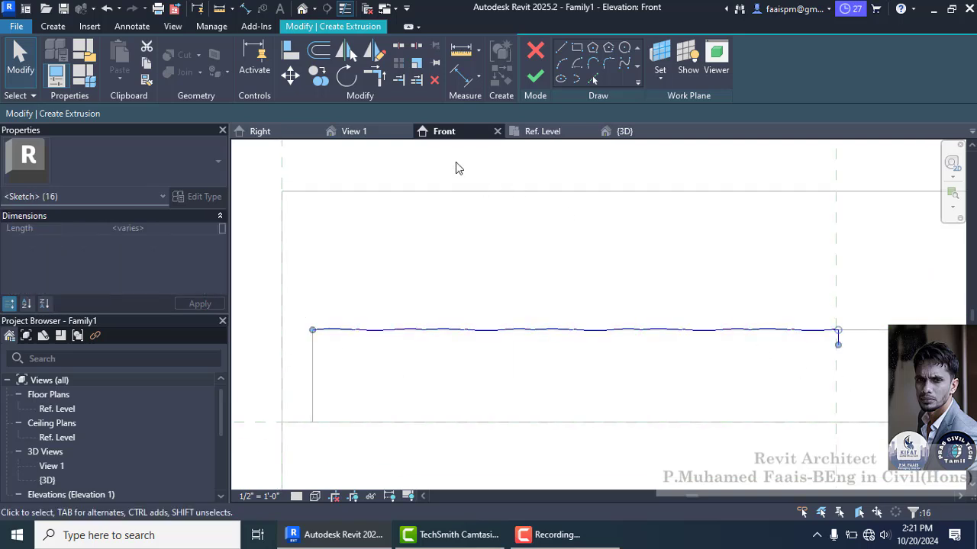
left_click(319, 74)
scroll(315, 332, "up", 2)
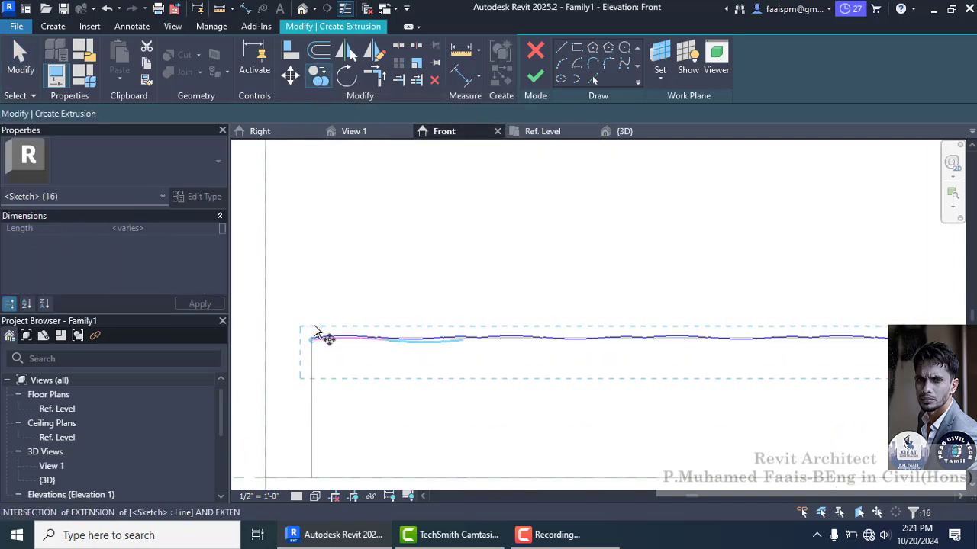
left_click(312, 341)
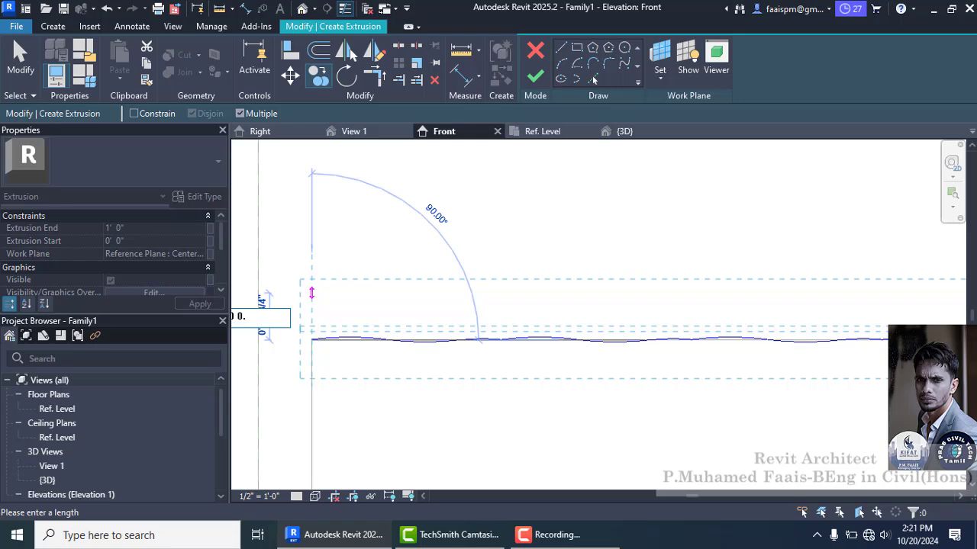
key("Return")
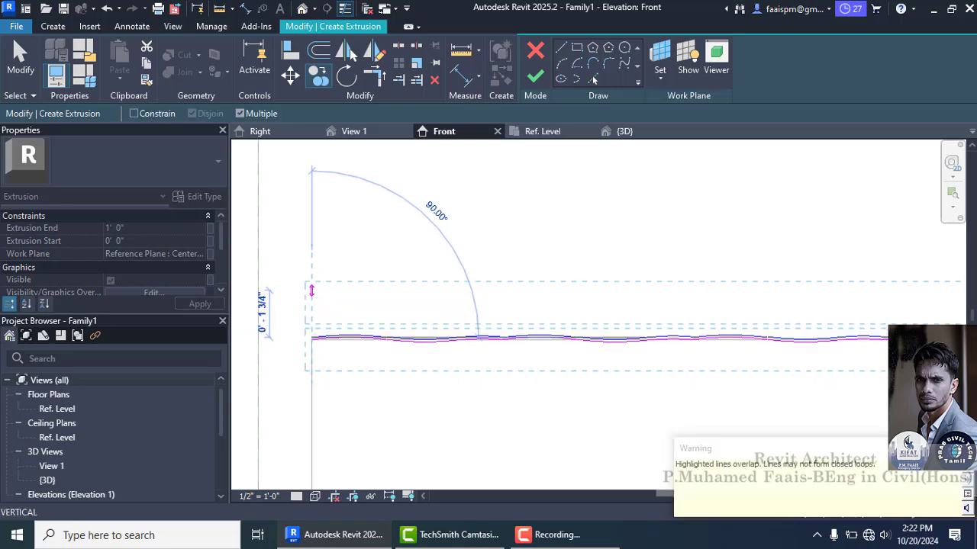
scroll(311, 358, "up", 2)
scroll(304, 347, "up", 3)
key("Escape")
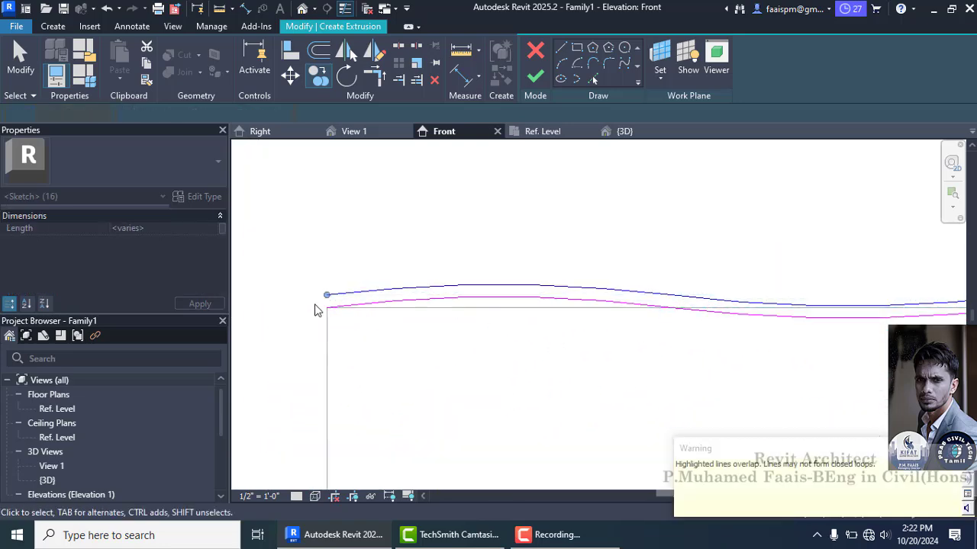
scroll(313, 316, "up", 1)
key("Escape")
Connect the left ends of the two wave profiles with a short vertical line at the slab's top-left corner
left_click(561, 47)
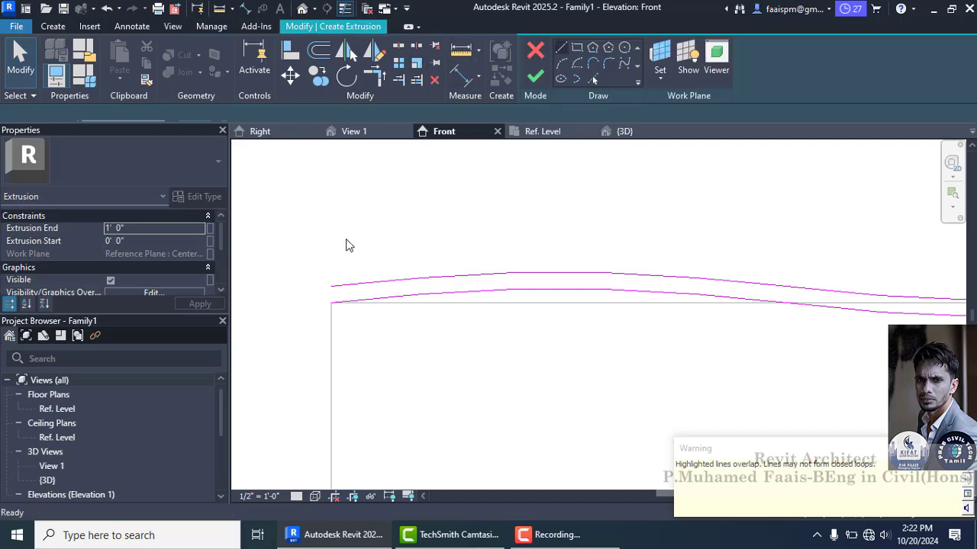
left_click(330, 303)
scroll(316, 286, "down", 5)
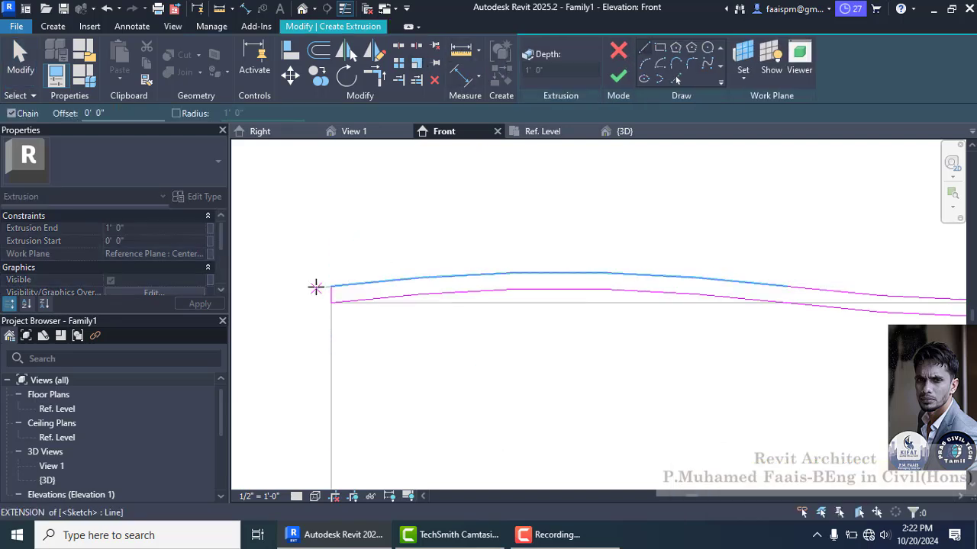
scroll(316, 286, "down", 1)
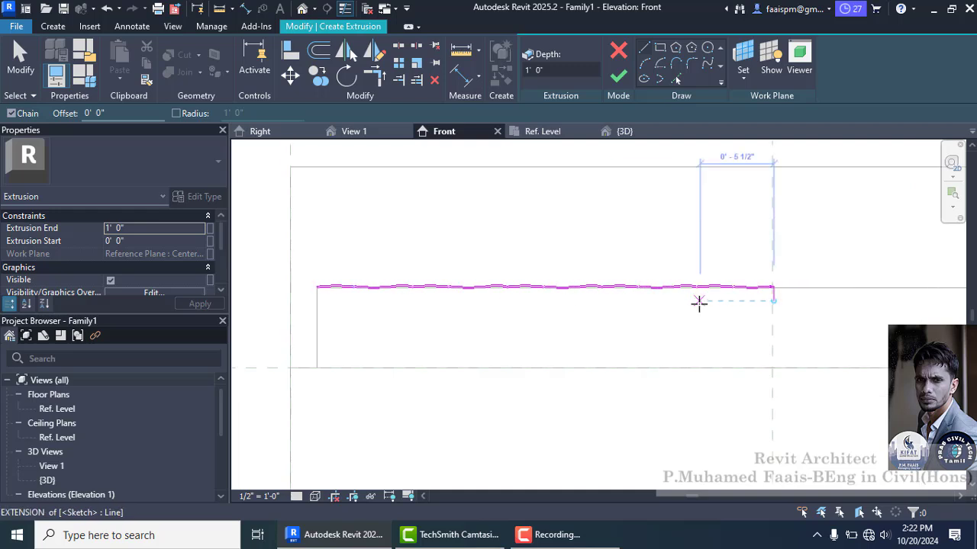
scroll(742, 293, "up", 8)
scroll(658, 289, "up", 2)
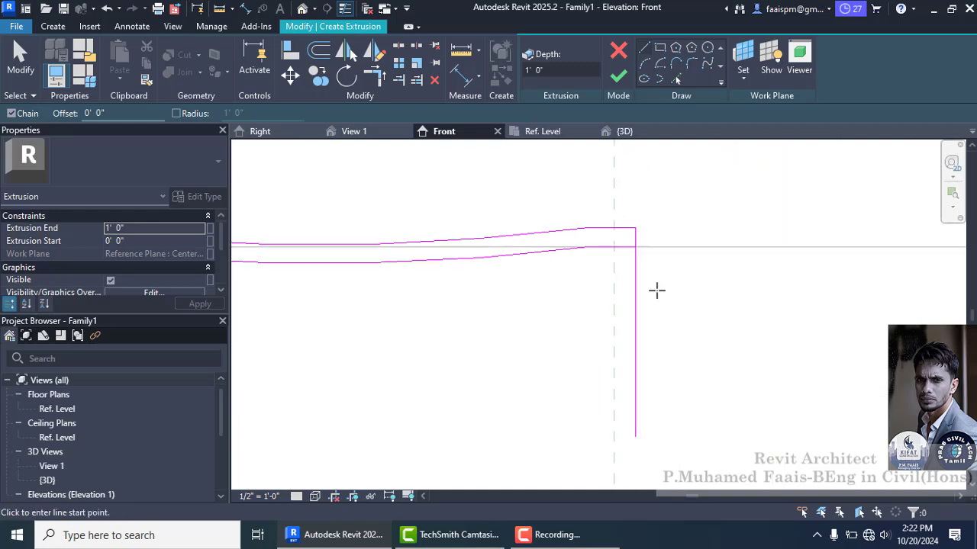
scroll(662, 261, "down", 5)
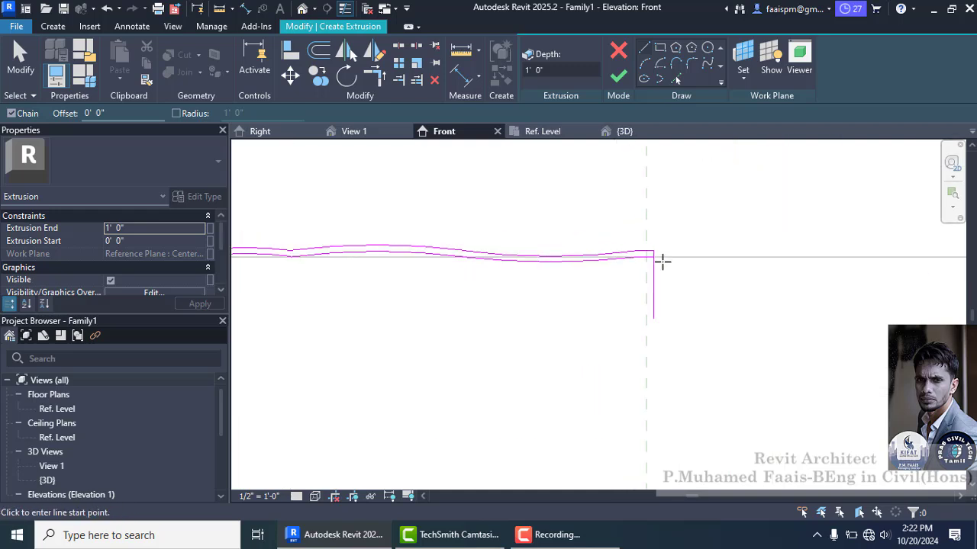
scroll(514, 282, "down", 3)
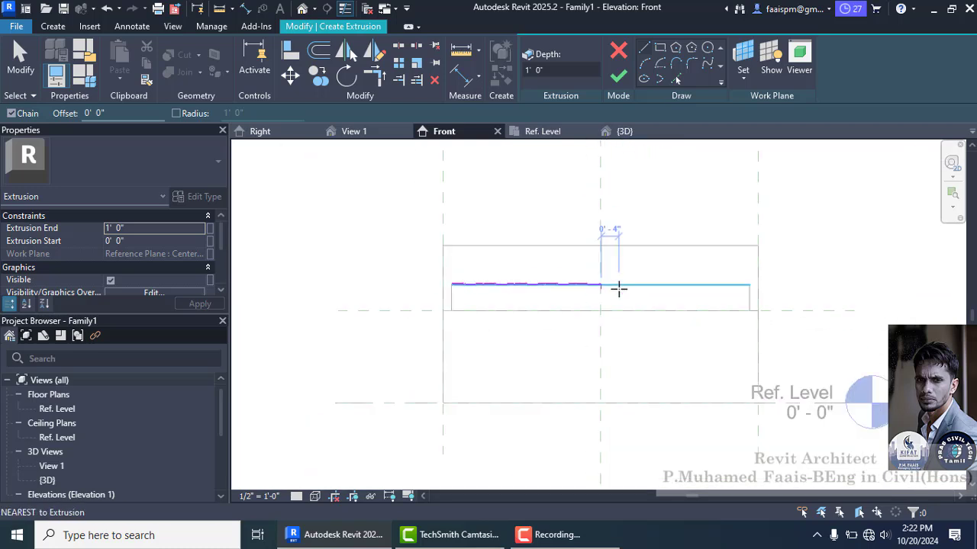
key("Escape")
key("Escape")
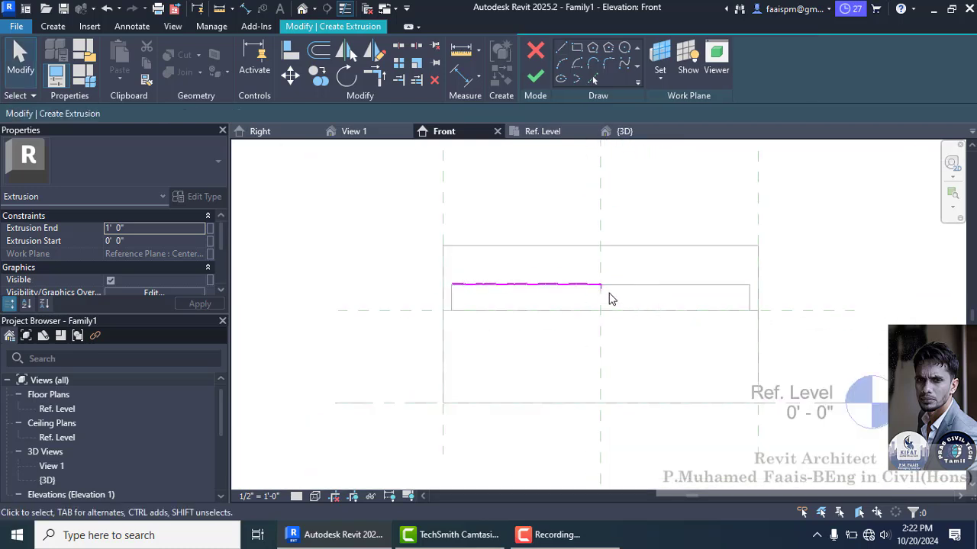
Copy the whole double wave profile from the slab's top-left corner to the wave's end point at the center reference plane
scroll(578, 292, "up", 4)
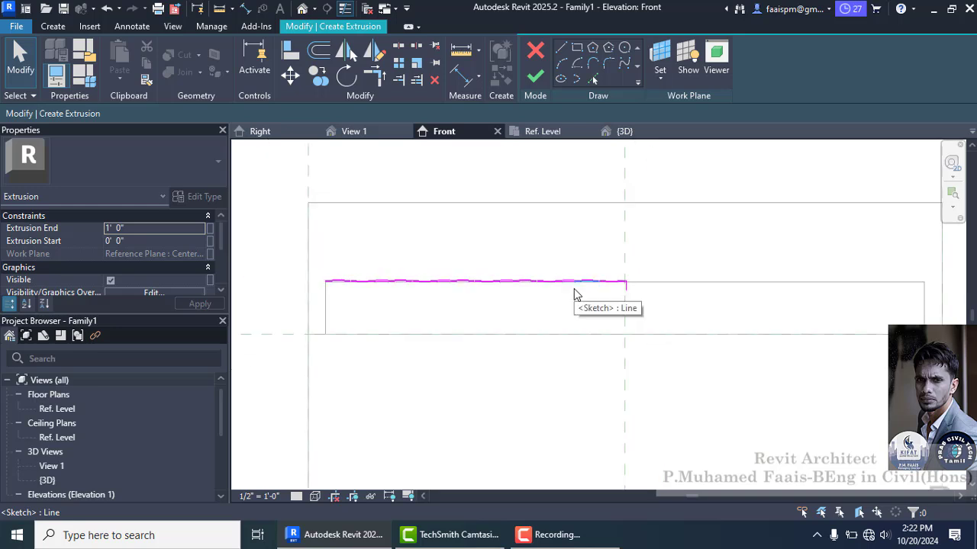
scroll(574, 289, "down", 1)
scroll(427, 284, "up", 1)
left_click_drag(363, 272, 725, 328)
left_click(317, 75)
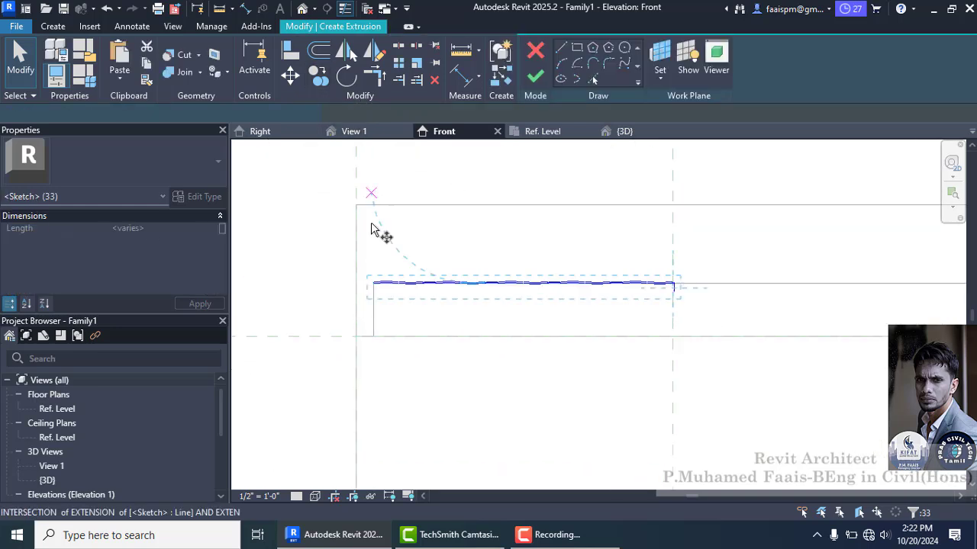
scroll(386, 298, "up", 3)
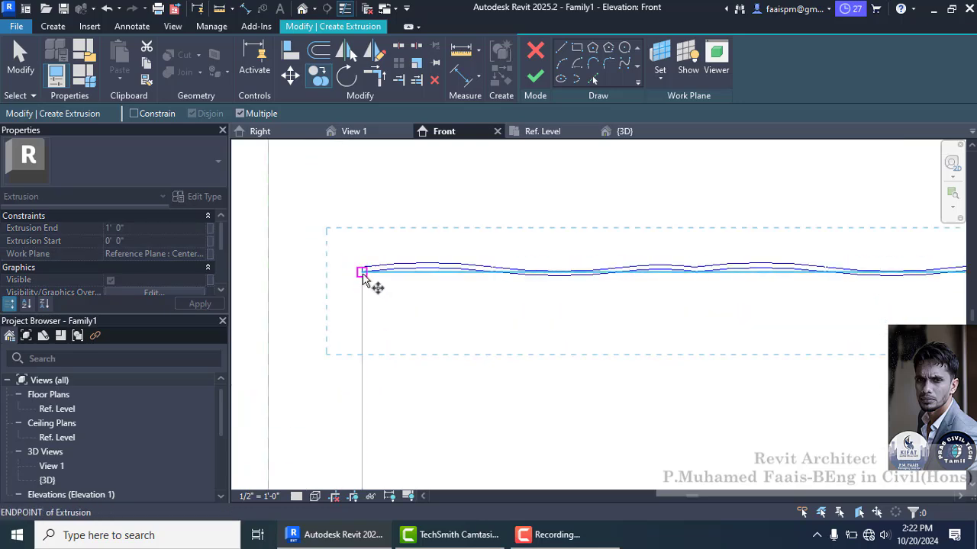
left_click(370, 280)
scroll(331, 277, "down", 2)
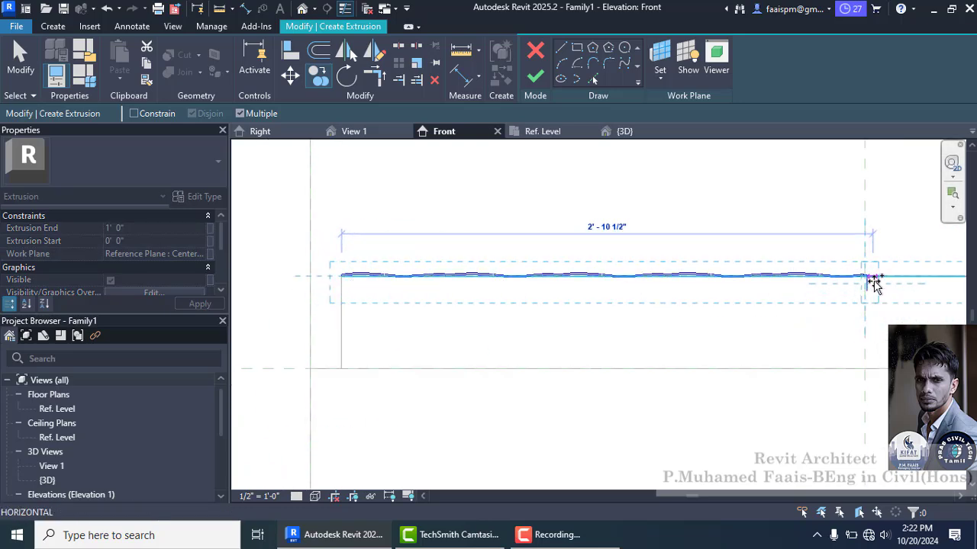
scroll(872, 279, "up", 3)
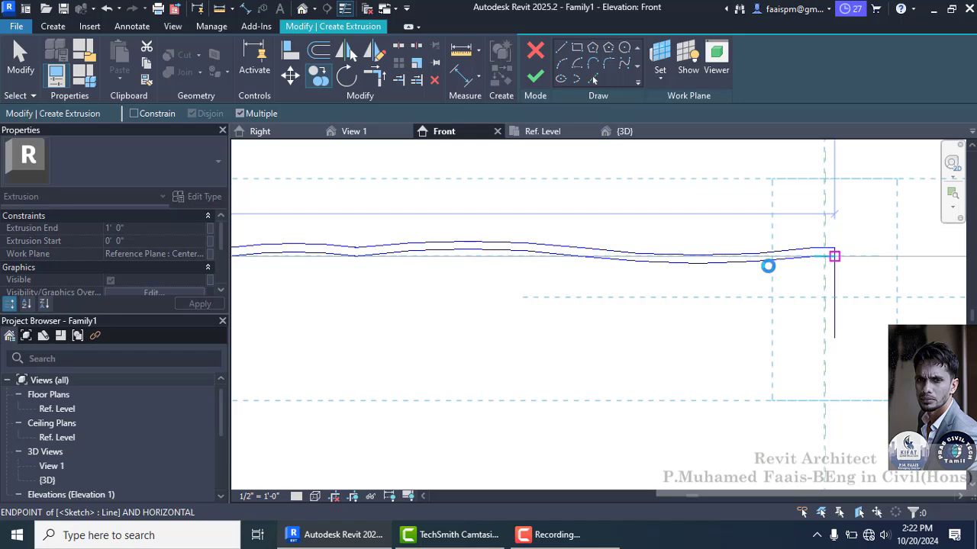
key("Escape")
key("Escape")
scroll(630, 297, "down", 3)
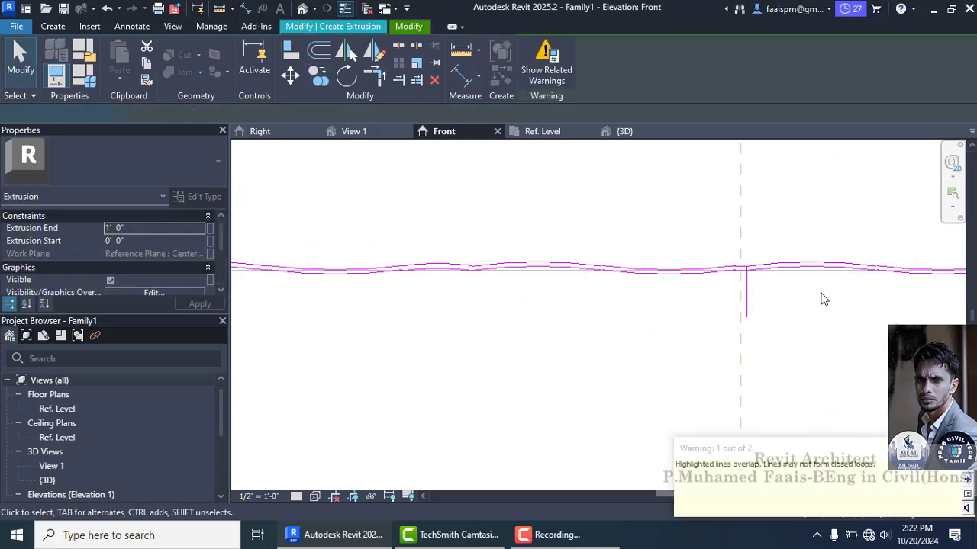
Delete the overlapping 1" vertical lines hanging below the wave profile at the center reference plane
left_click(751, 307)
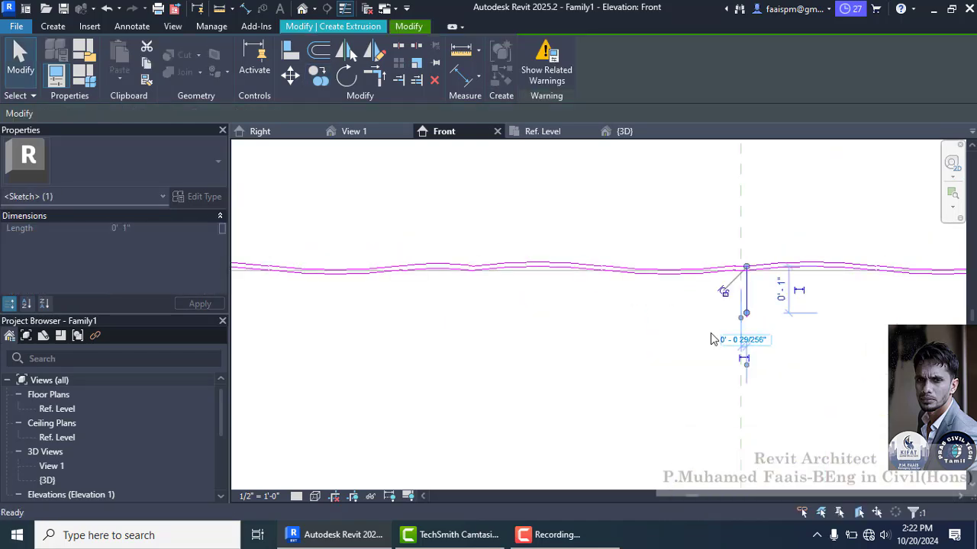
left_click(531, 332)
scroll(532, 331, "down", 1)
scroll(755, 311, "up", 3)
left_click(693, 318)
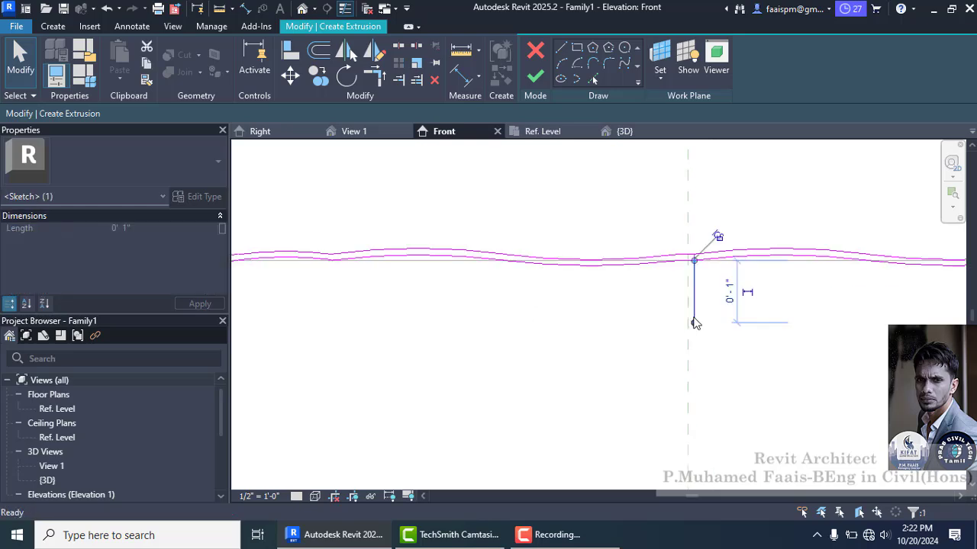
key("Delete")
scroll(556, 344, "down", 5)
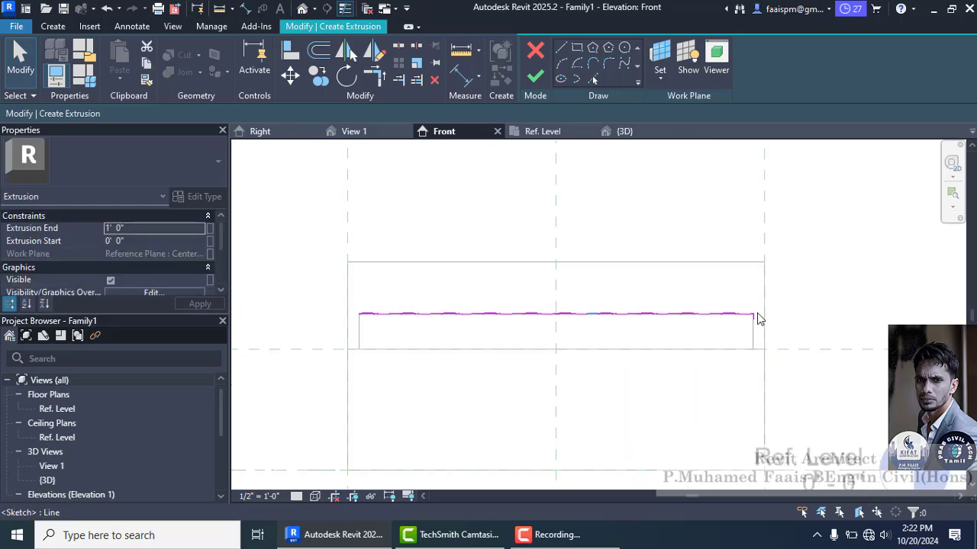
Draw an inner vertical line about 1 1/4" down from the lower wave's right end line, with a short horizontal line toward the outer vertical
scroll(757, 319, "up", 4)
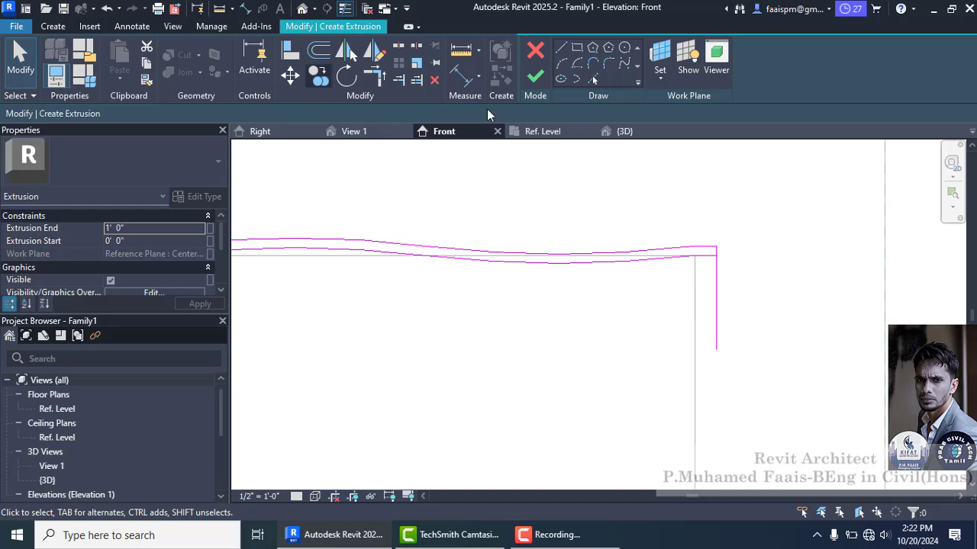
left_click(562, 50)
scroll(697, 295, "up", 2)
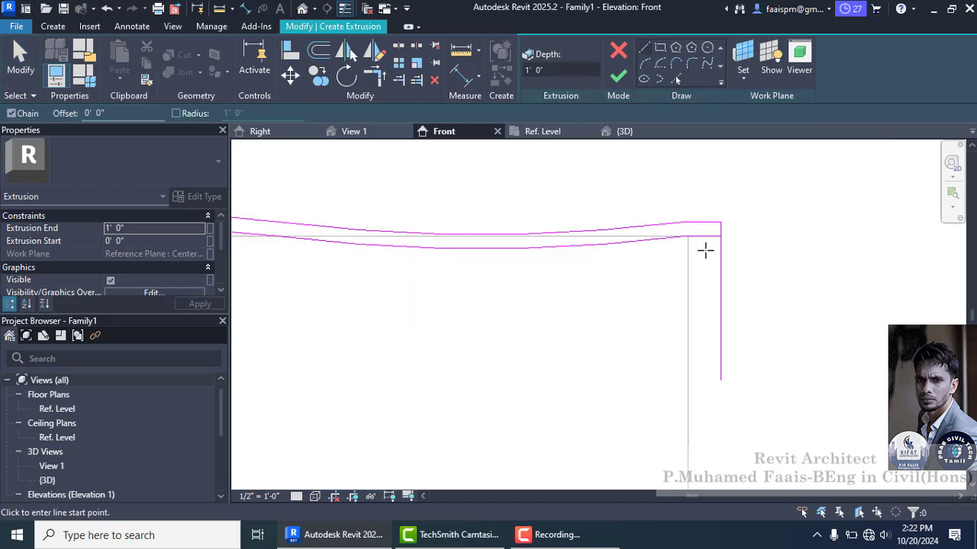
left_click(704, 237)
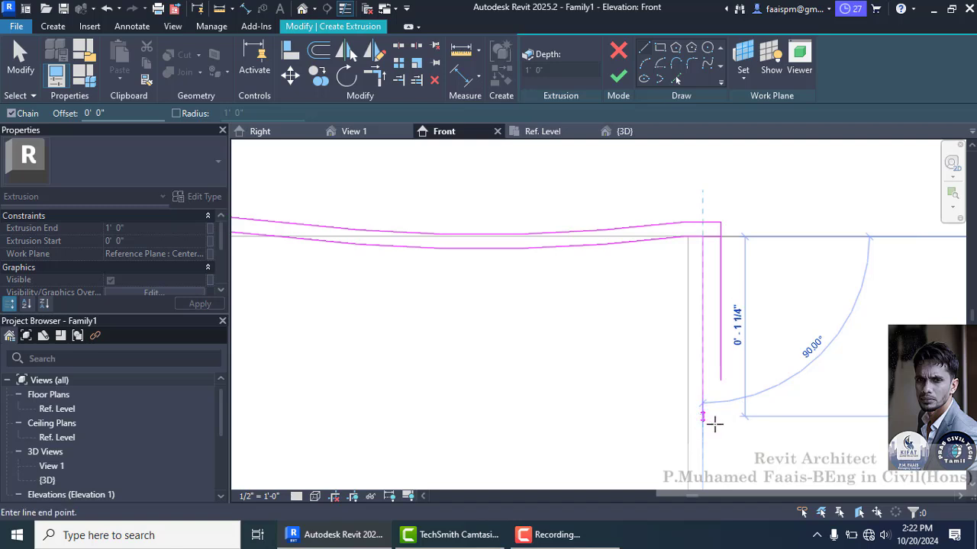
left_click(707, 413)
key("Escape")
key("Escape")
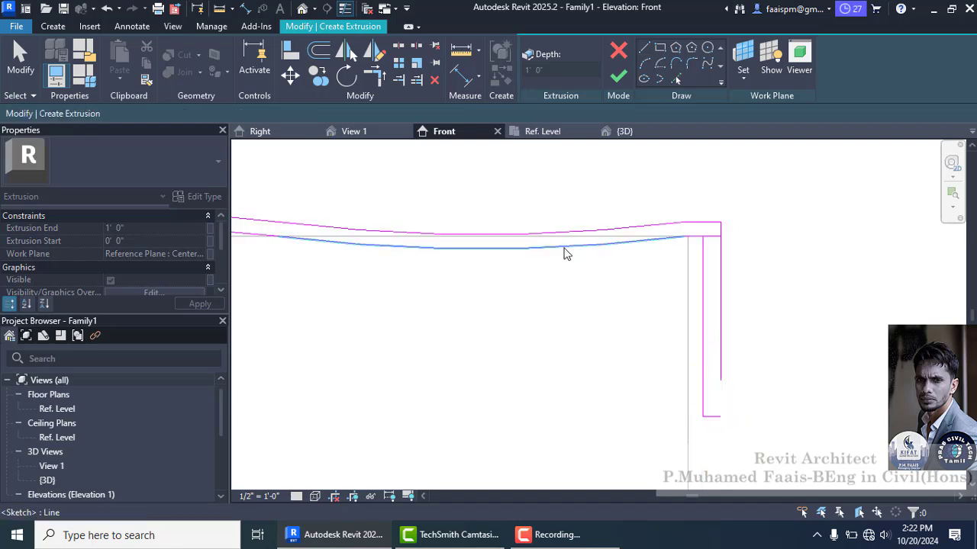
Trim the right end drop into corners where the bottom line meets the outer vertical and the inner vertical meets the lower wave
left_click(381, 81)
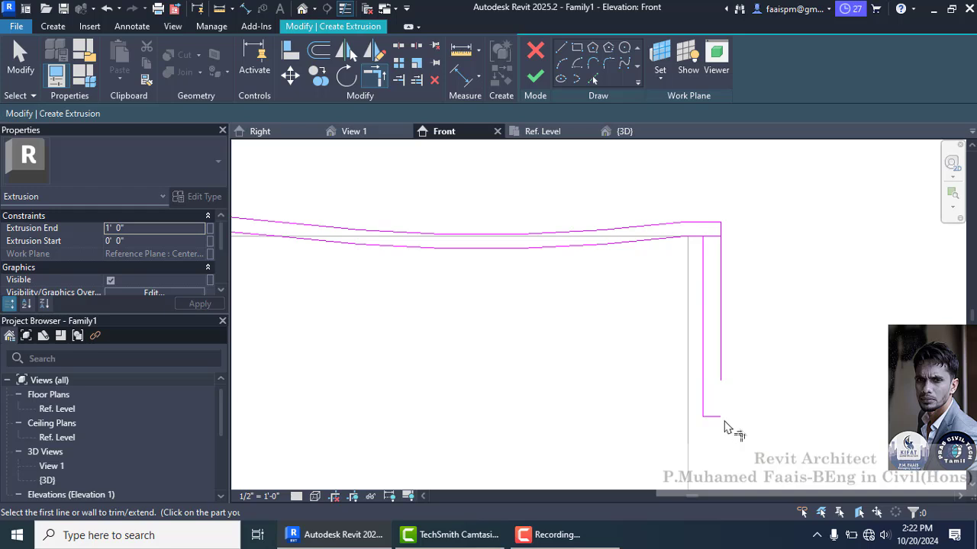
left_click(719, 423)
left_click(726, 389)
scroll(767, 374, "down", 1)
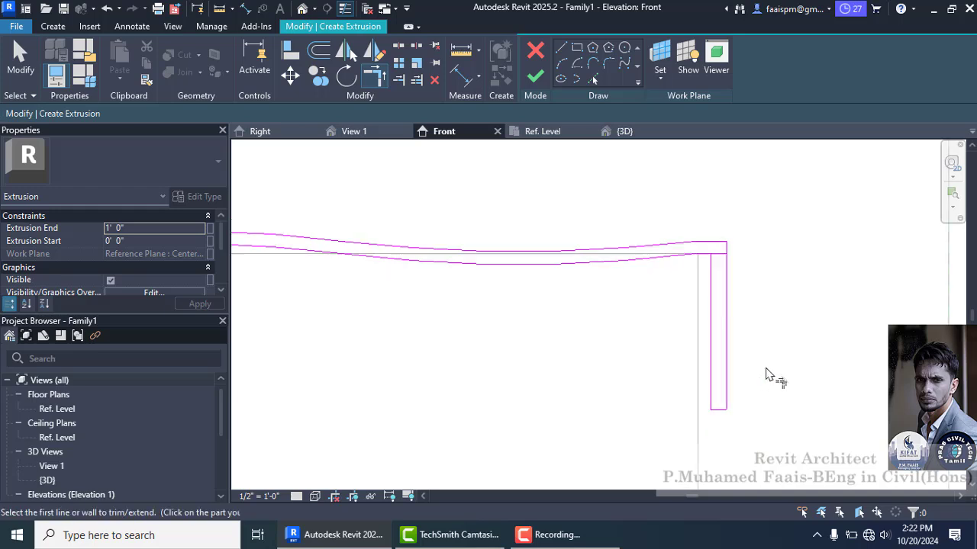
scroll(766, 369, "down", 2)
scroll(750, 320, "up", 2)
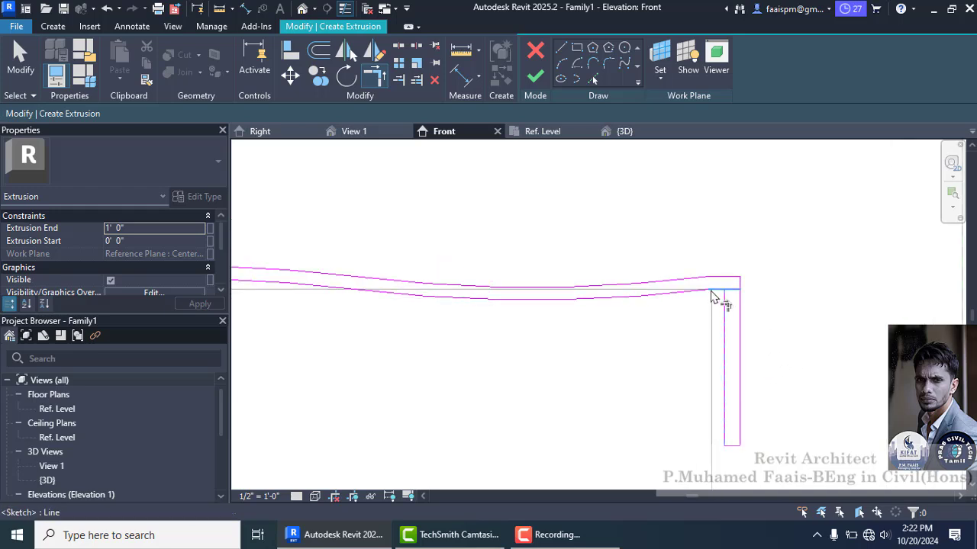
scroll(759, 297, "down", 5)
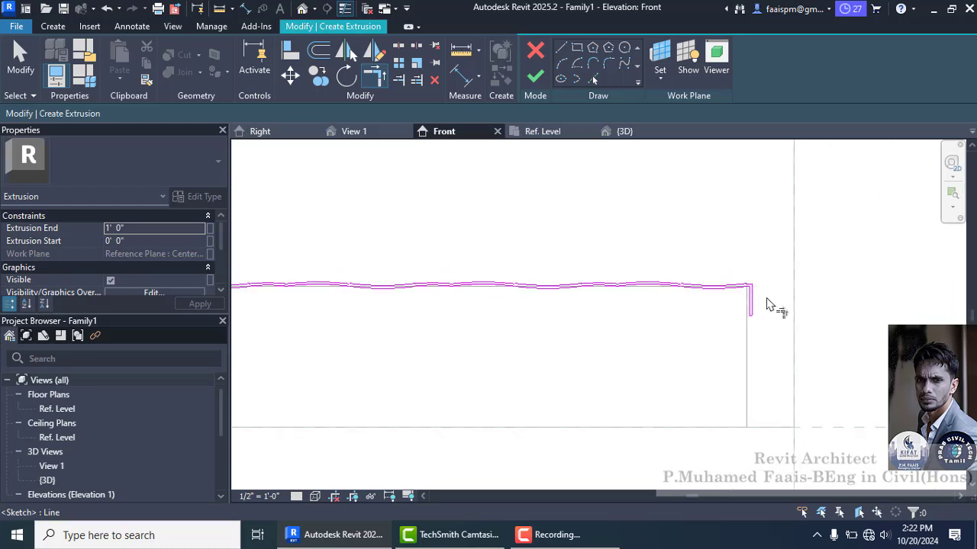
key("Escape")
Try to finish the sketch, and delete the short vertical line connecting the two wave profiles beside the center reference plane
scroll(771, 305, "down", 2)
scroll(754, 331, "down", 2)
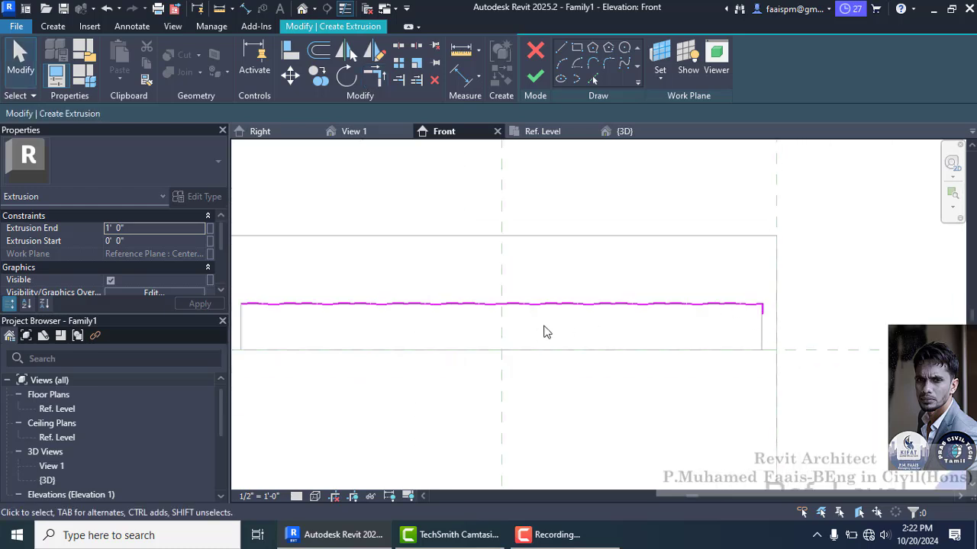
scroll(542, 326, "down", 1)
scroll(344, 312, "up", 4)
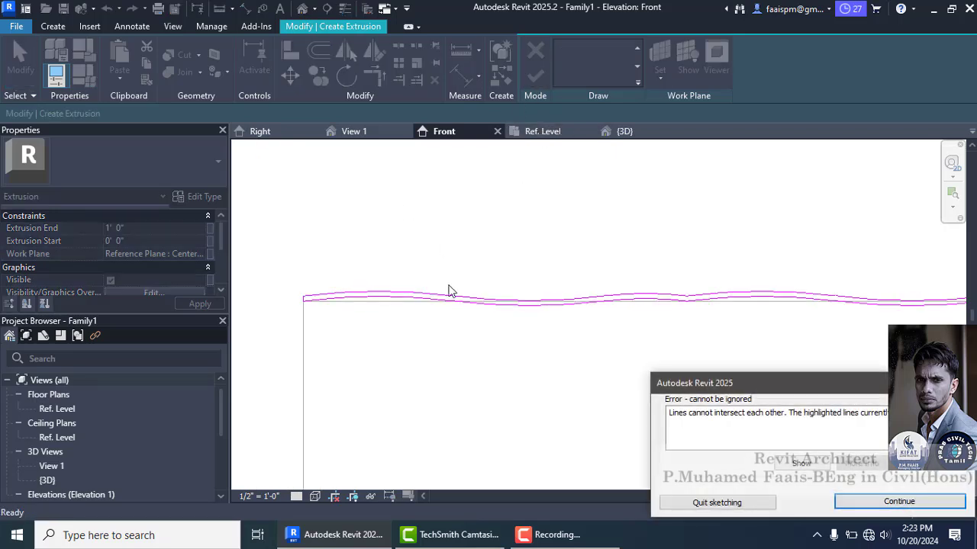
scroll(462, 313, "down", 3)
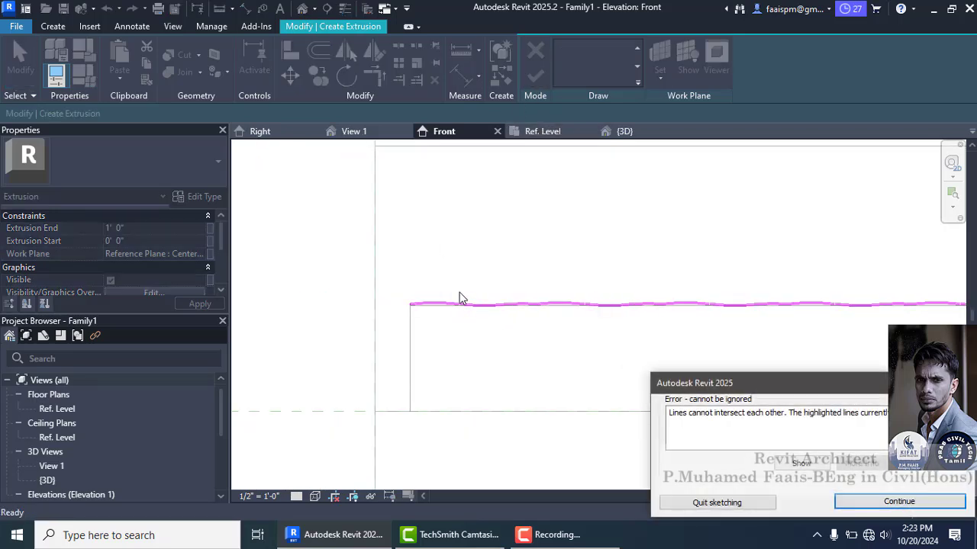
scroll(460, 297, "down", 3)
scroll(662, 296, "up", 1)
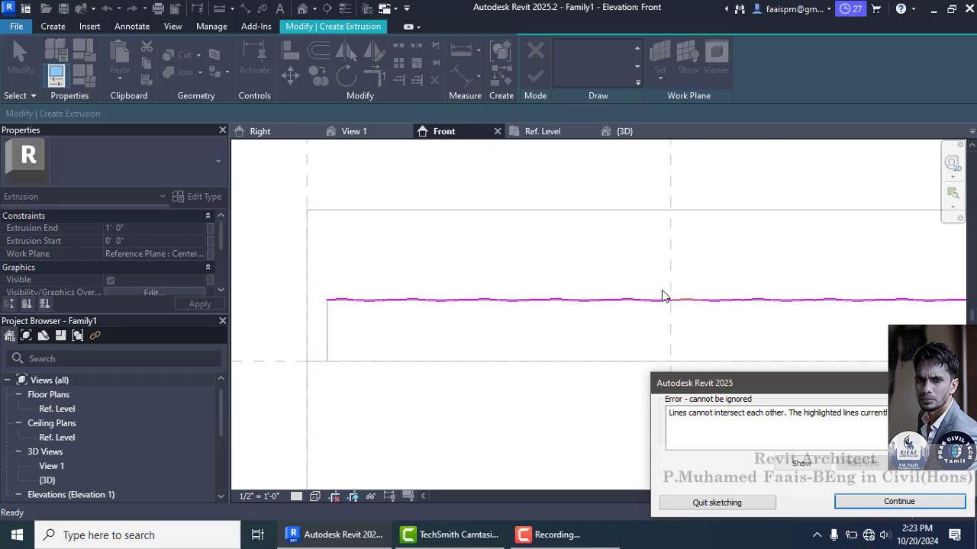
scroll(709, 298, "up", 2)
scroll(582, 244, "up", 3)
key("Return")
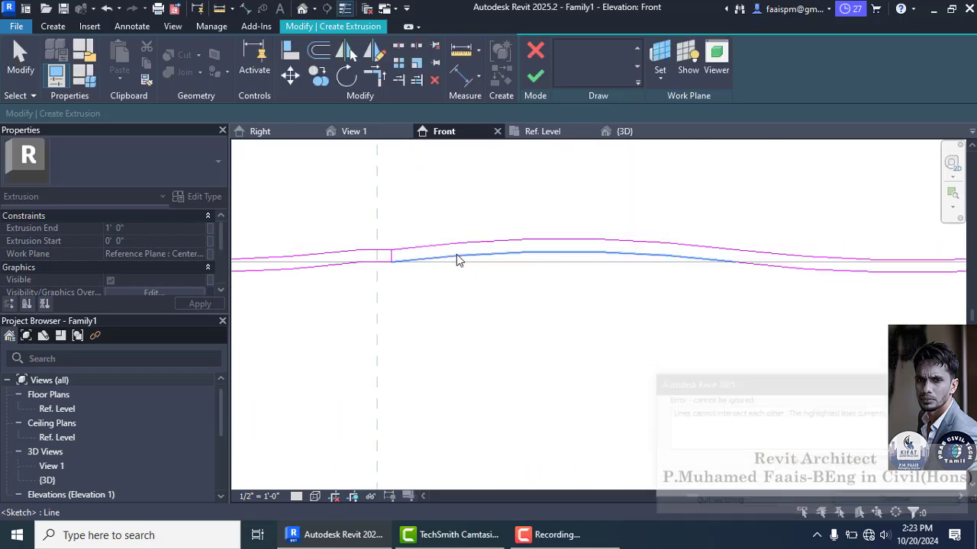
left_click(392, 260)
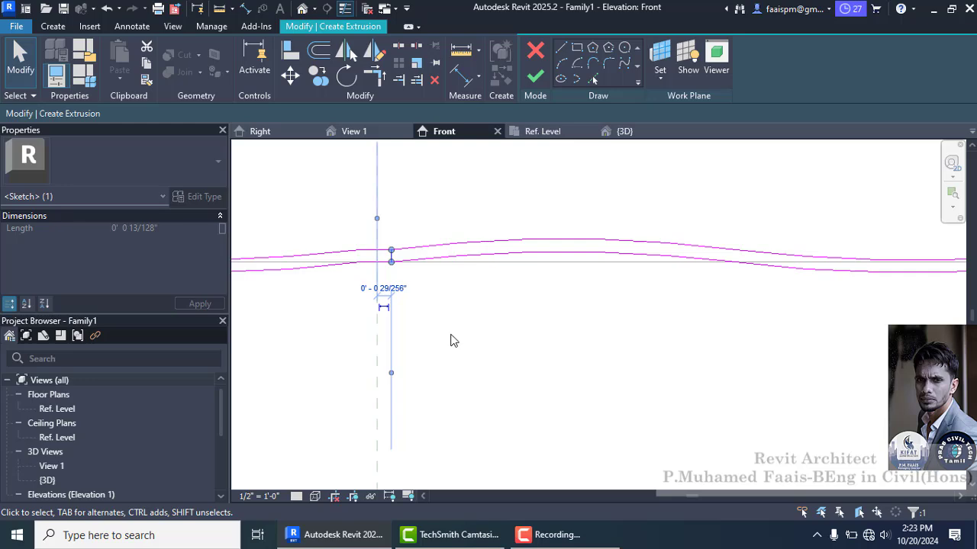
key("Delete")
Remove the overlapping 1" vertical line and close the outer upper corner at the profile's right end, finishing the extrusion sketch
left_click(537, 78)
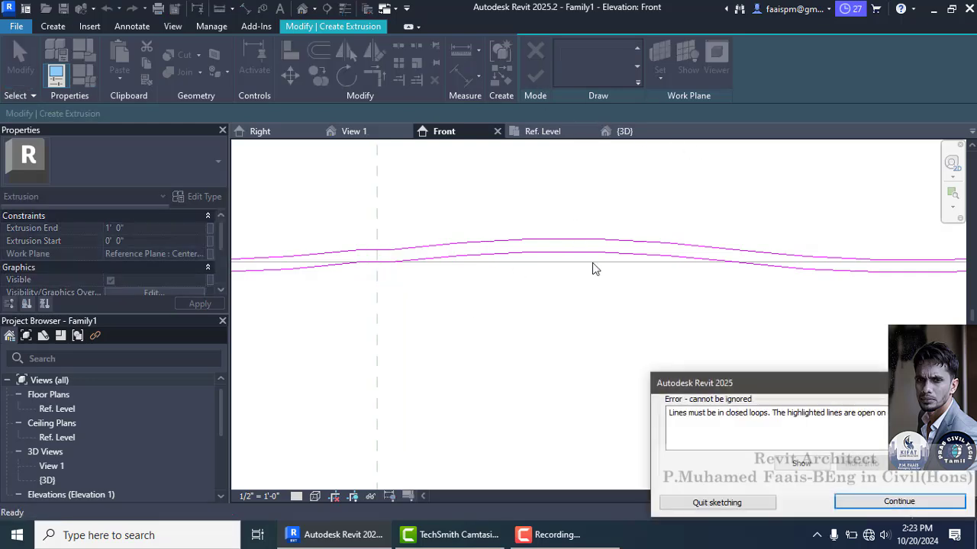
scroll(529, 273, "down", 5)
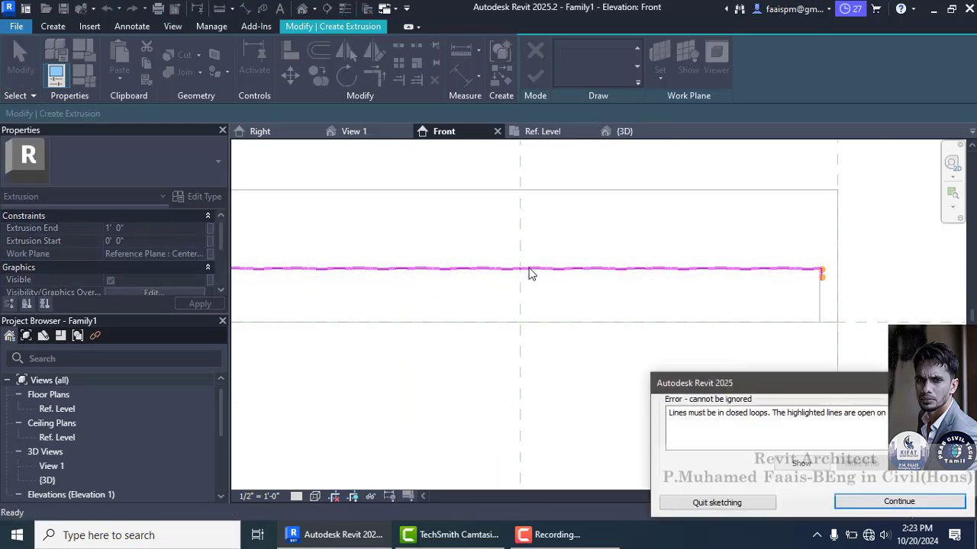
scroll(864, 309, "up", 5)
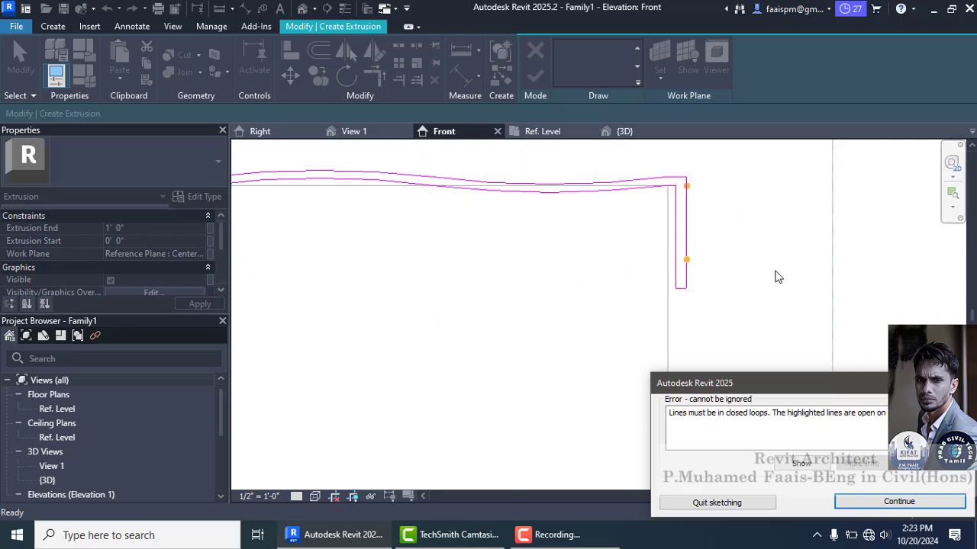
key("Return")
left_click(694, 252)
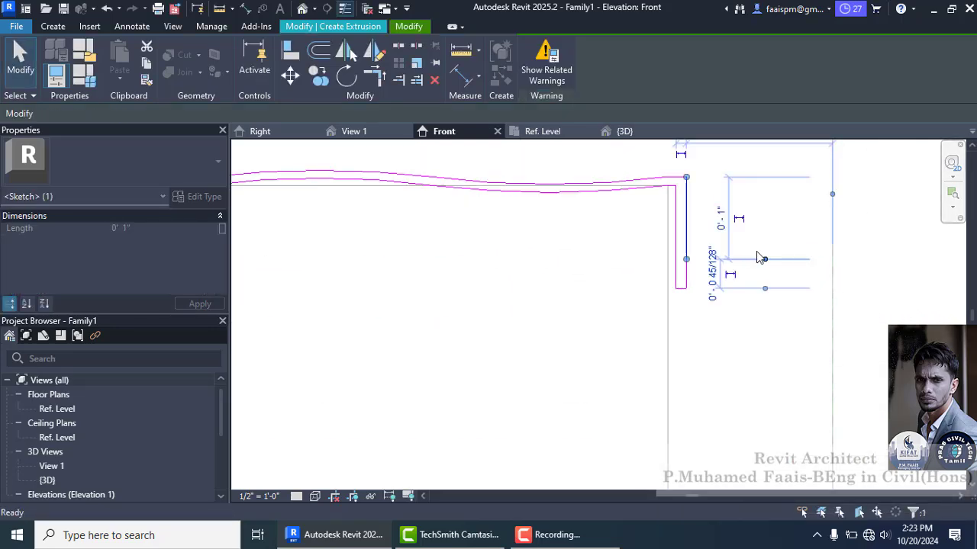
left_click(723, 244)
left_click(374, 77)
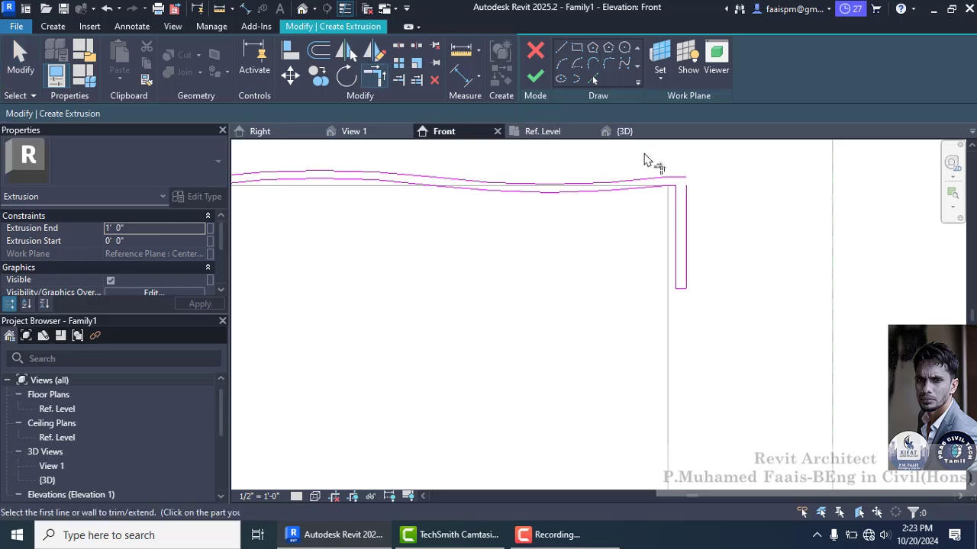
scroll(767, 246, "down", 2)
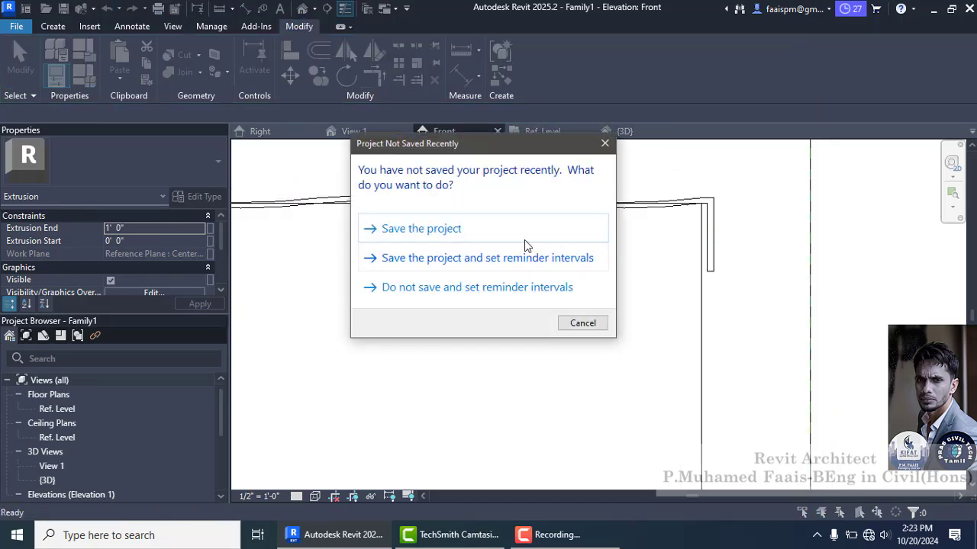
Save the family in Documents as "Bed type 1"
left_click(524, 240)
scroll(552, 321, "down", 2)
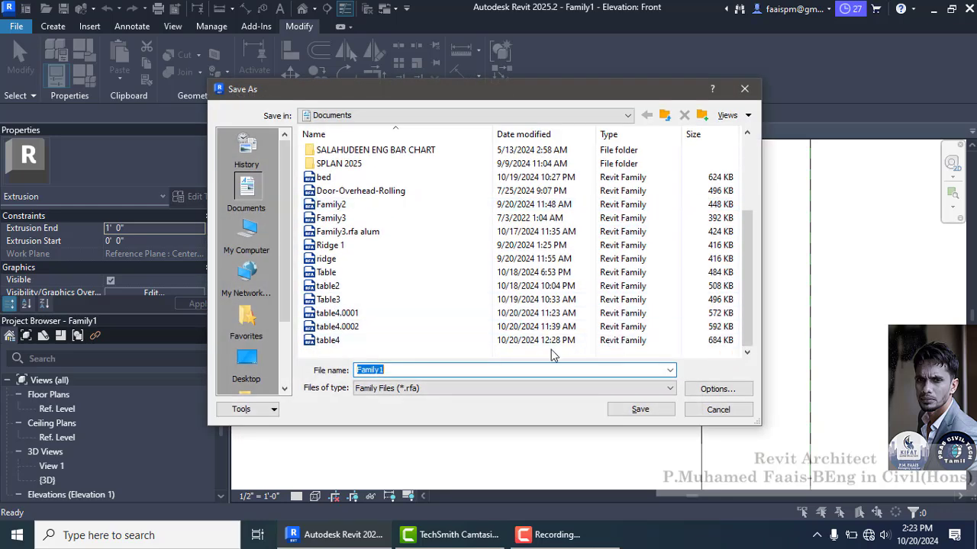
type("Bed type 1")
left_click(639, 410)
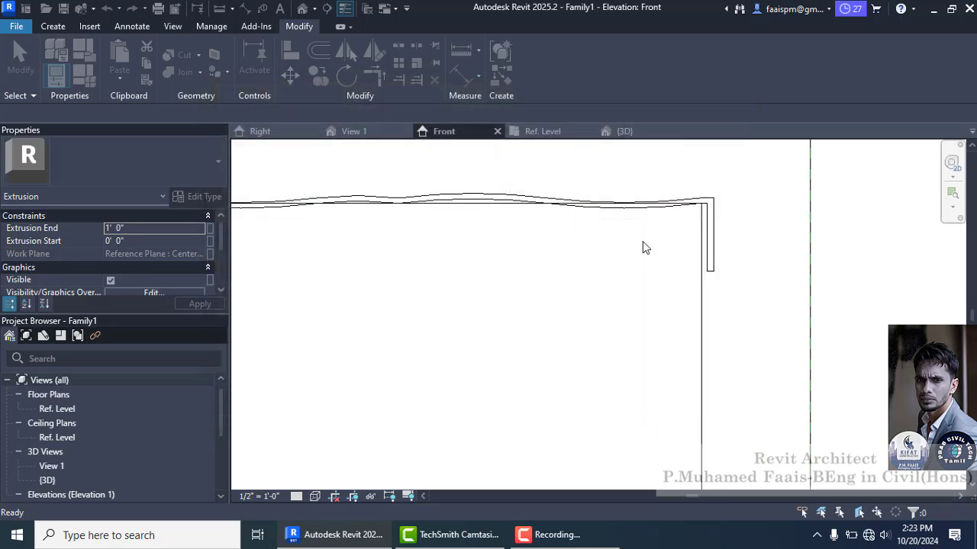
Examine the finished wavy extrusion at its right end and center against the slab in the front elevation
scroll(730, 290, "down", 3)
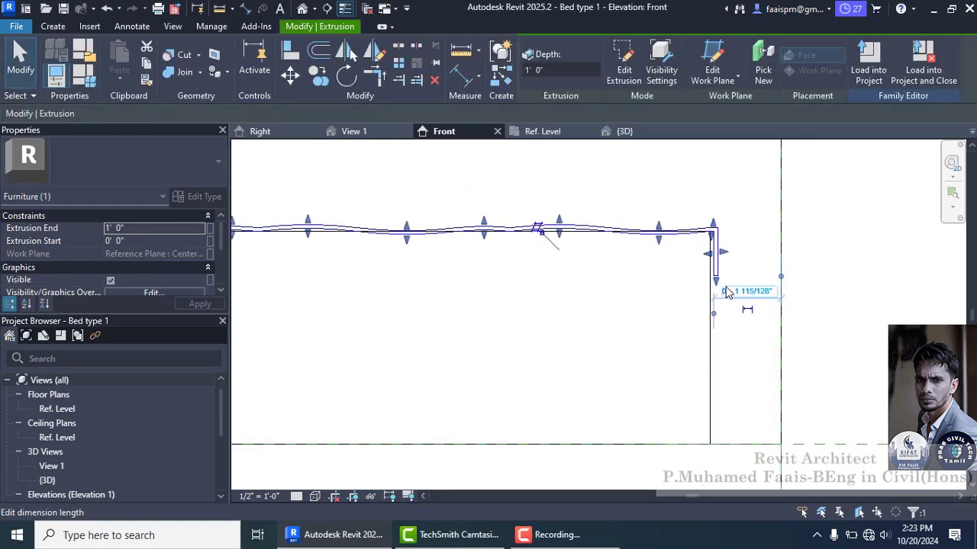
left_click(872, 303)
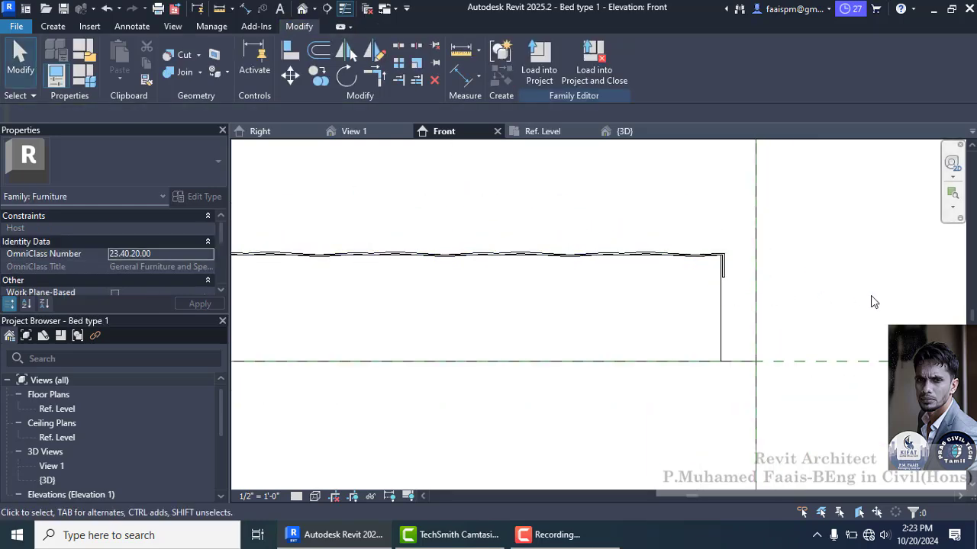
scroll(338, 247, "up", 4)
left_click(427, 300)
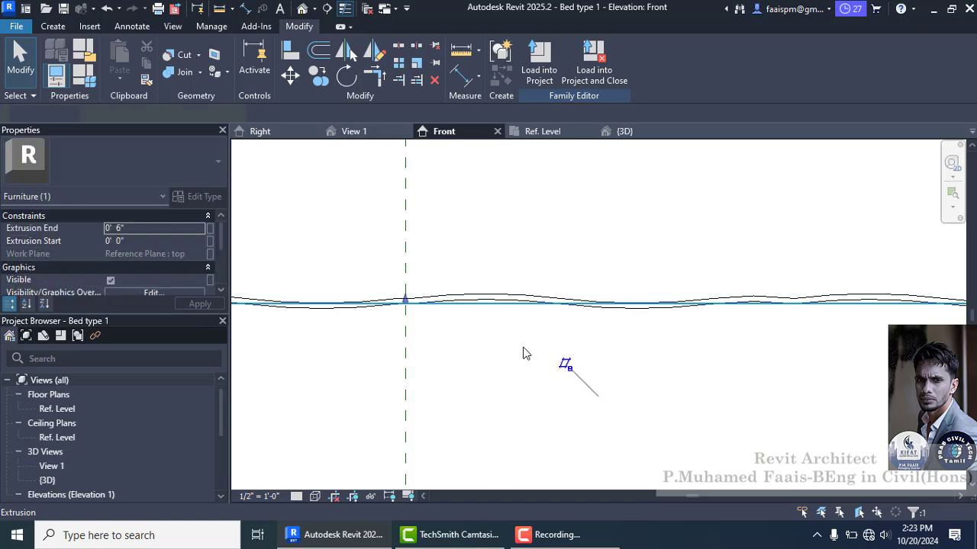
left_click(548, 262)
scroll(549, 263, "down", 3)
scroll(551, 272, "down", 3)
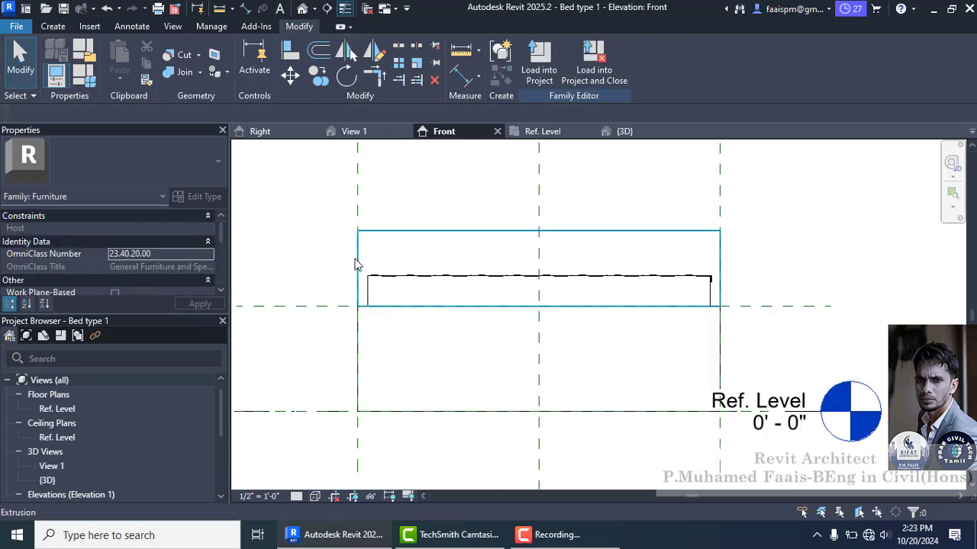
Select the wavy sheet extrusion in the front elevation and inspect its profile along the top of the slab
left_click_drag(329, 257, 732, 312)
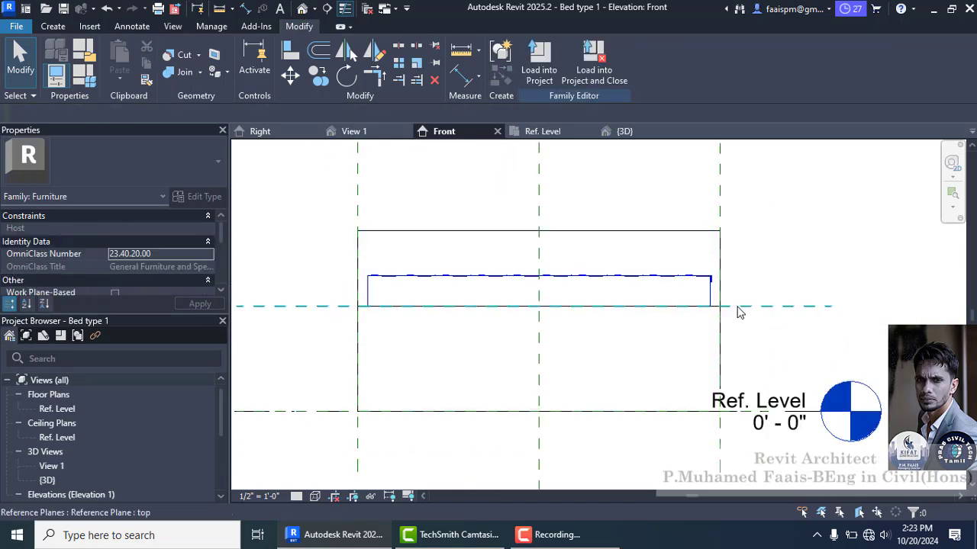
left_click(375, 266)
left_click_drag(331, 256, 774, 307)
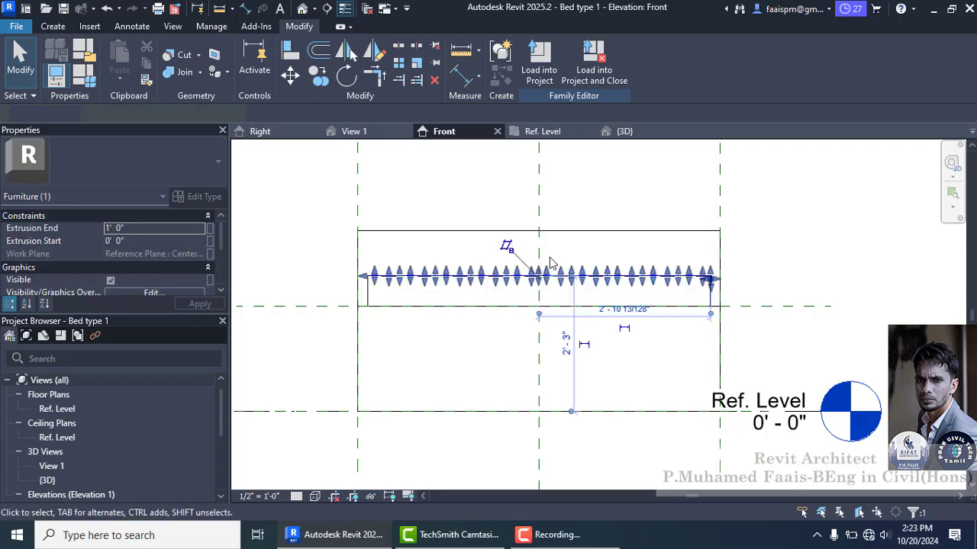
scroll(551, 267, "up", 4)
scroll(555, 276, "down", 3)
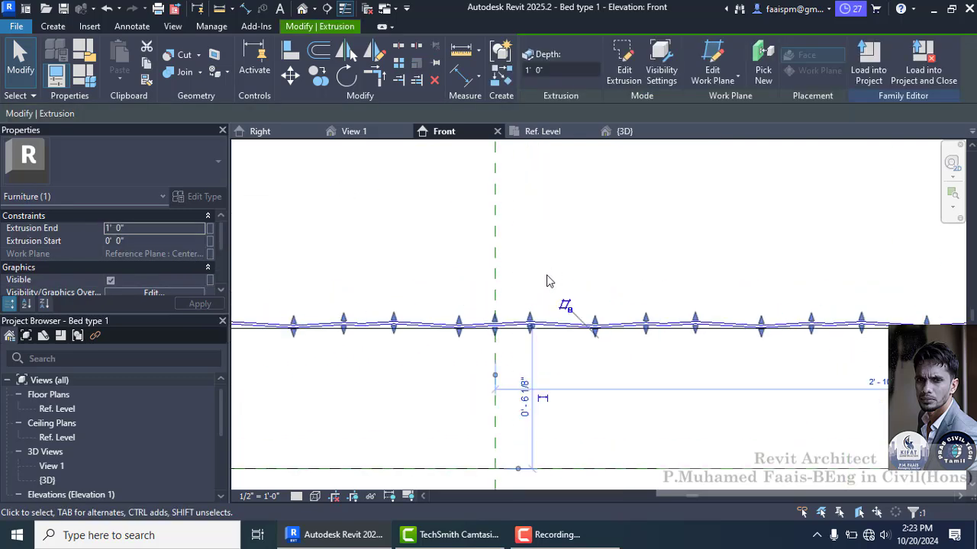
scroll(573, 245, "up", 5)
key("Escape")
scroll(580, 248, "down", 5)
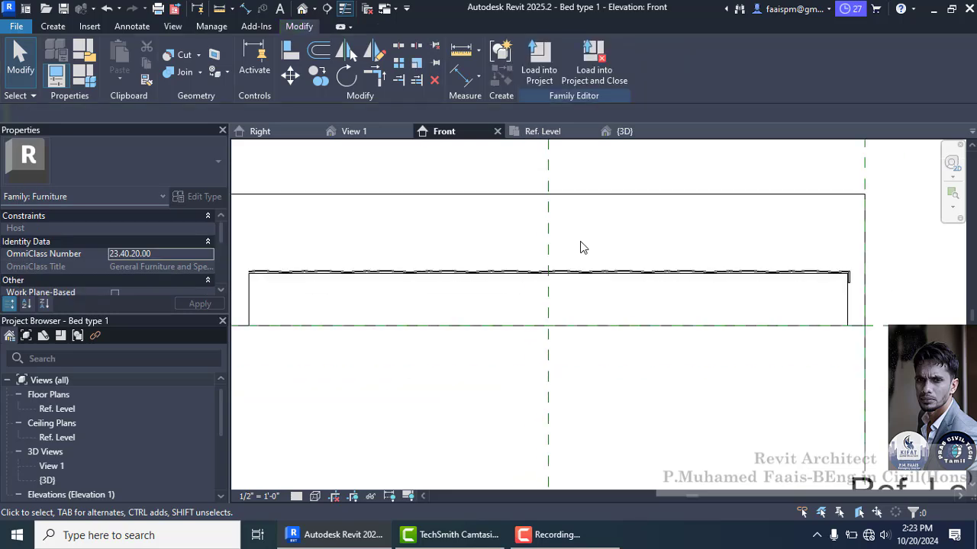
Stretch the wavy sheet in the 3D view toward both the foot end and the rear panel, leaving a bare strip at each end
left_click(303, 9)
left_click(624, 313)
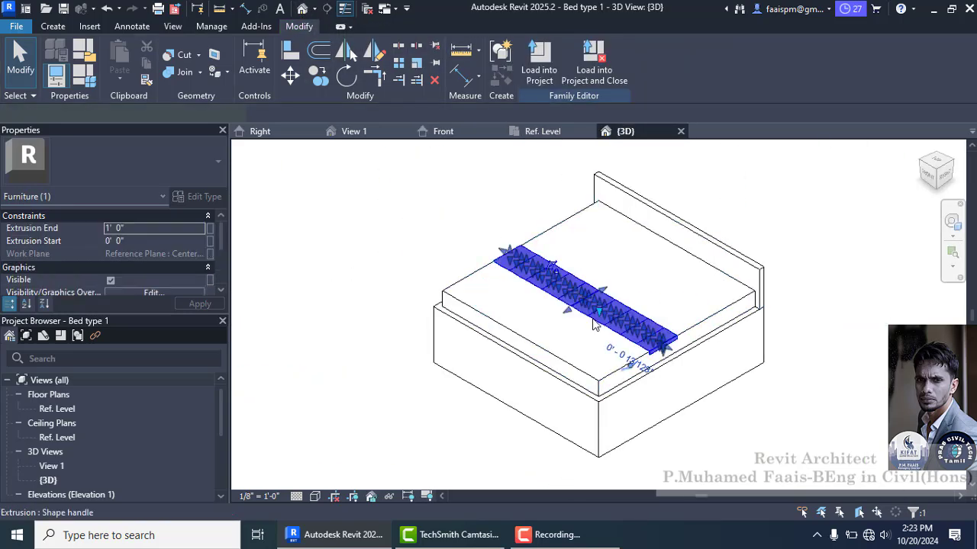
scroll(596, 324, "up", 2)
left_click_drag(554, 316, 508, 412)
left_click_drag(607, 279, 425, 200)
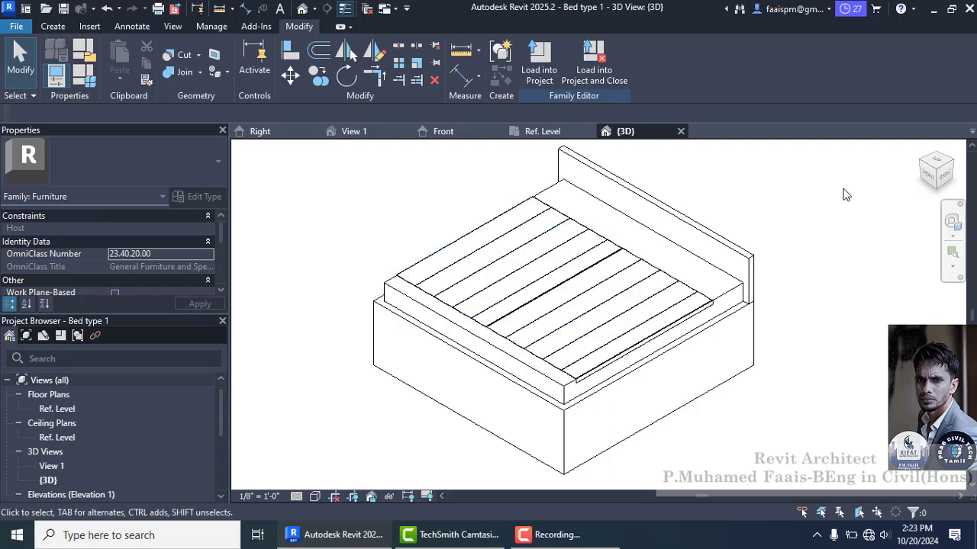
left_click(921, 162)
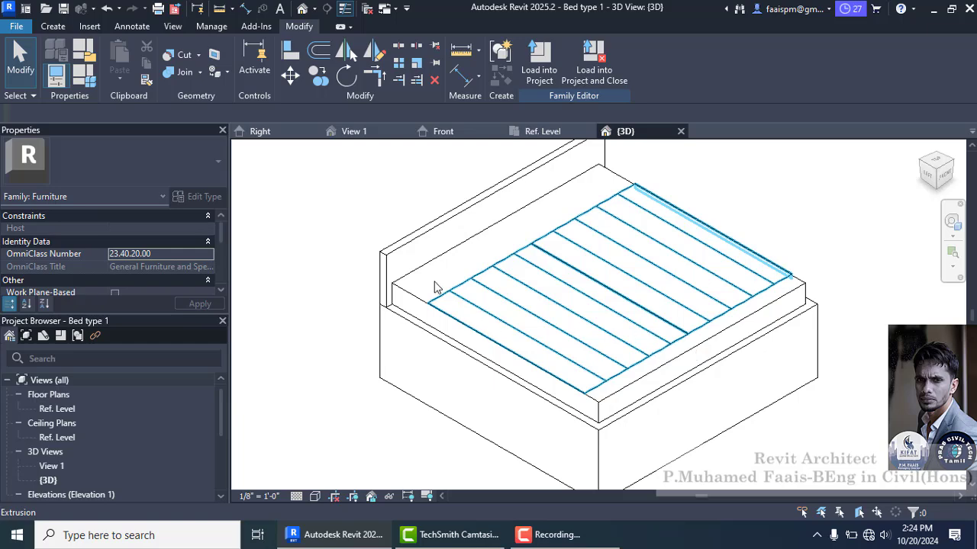
left_click(535, 131)
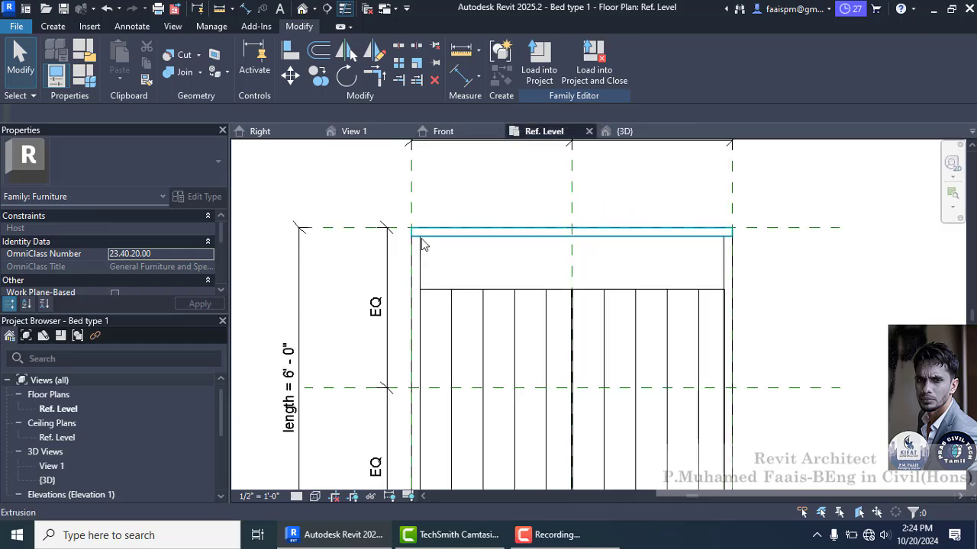
scroll(424, 244, "down", 2)
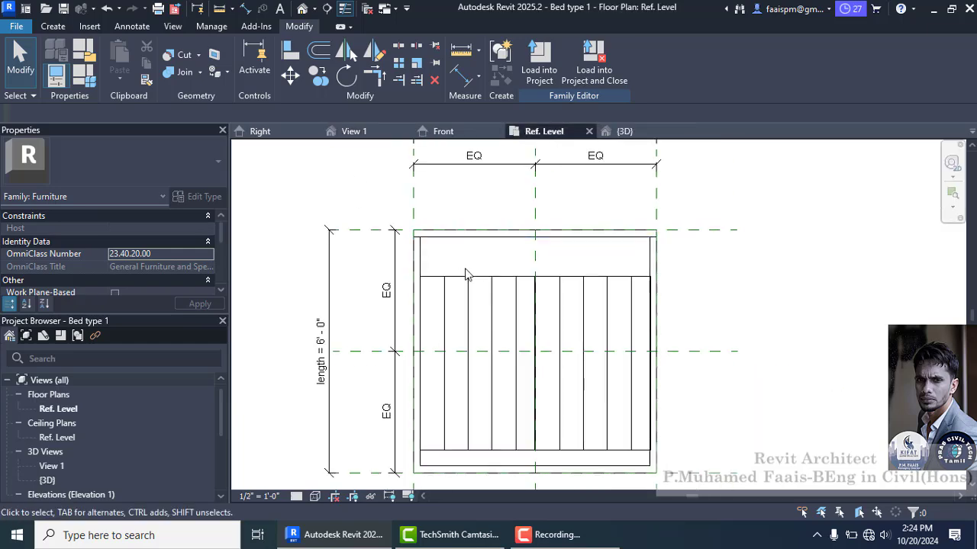
Draw a horizontal reference plane in the front elevation from the wavy sheet's outer end at slab-top height, extending beyond the bed's side
left_click(445, 134)
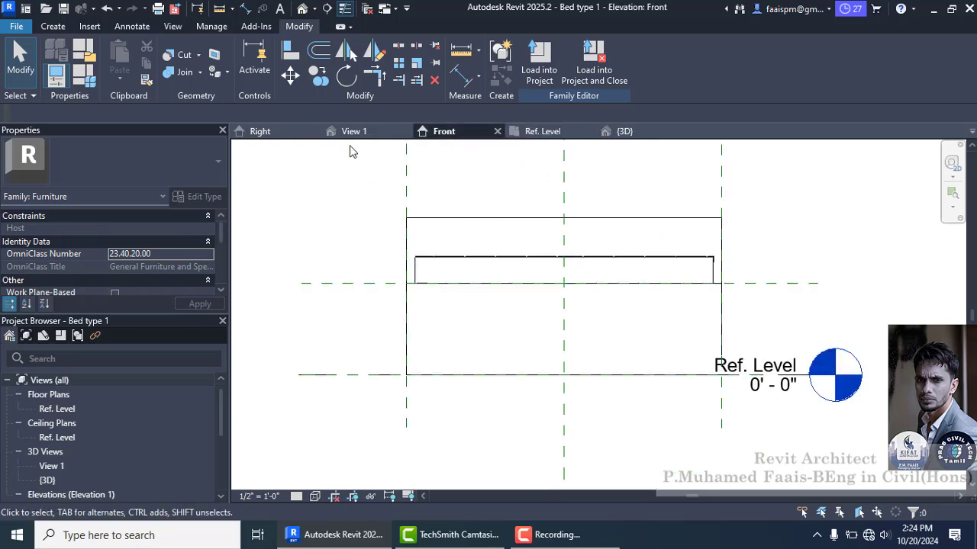
left_click(52, 26)
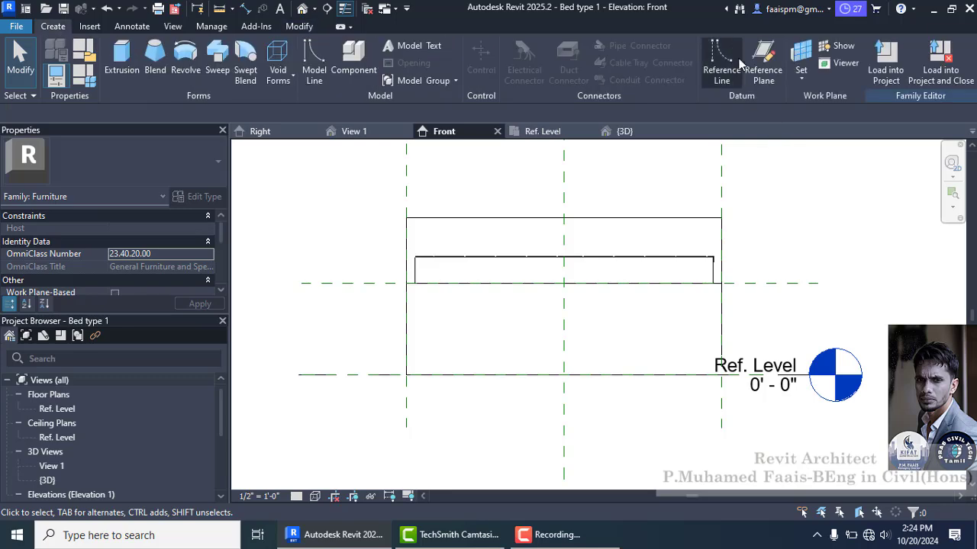
left_click(763, 63)
scroll(699, 273, "up", 4)
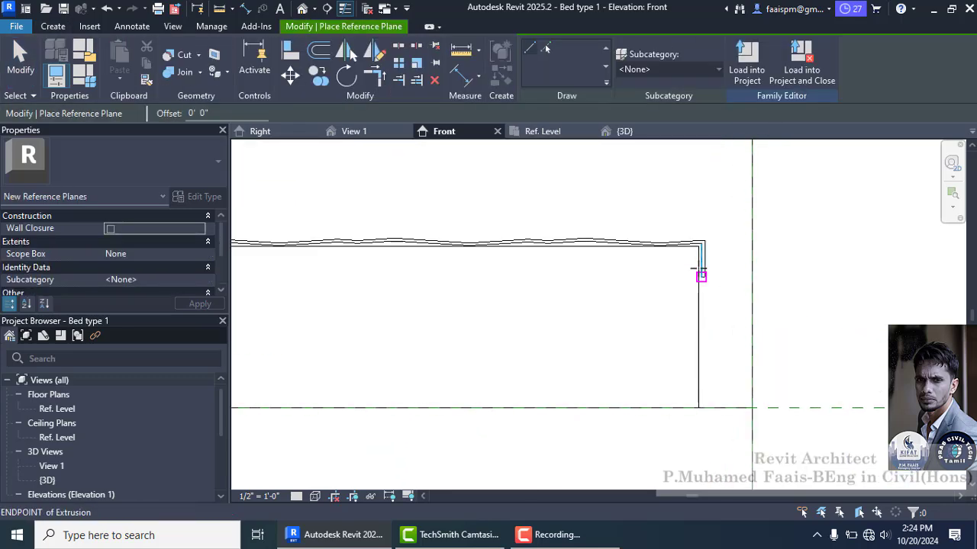
scroll(698, 267, "up", 2)
left_click(698, 235)
scroll(634, 255, "down", 4)
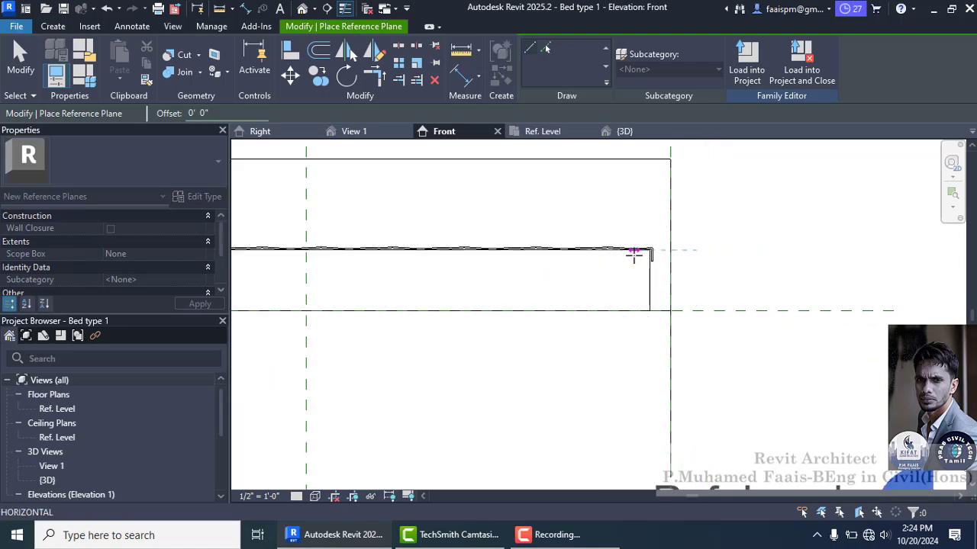
scroll(633, 255, "down", 2)
left_click(797, 251)
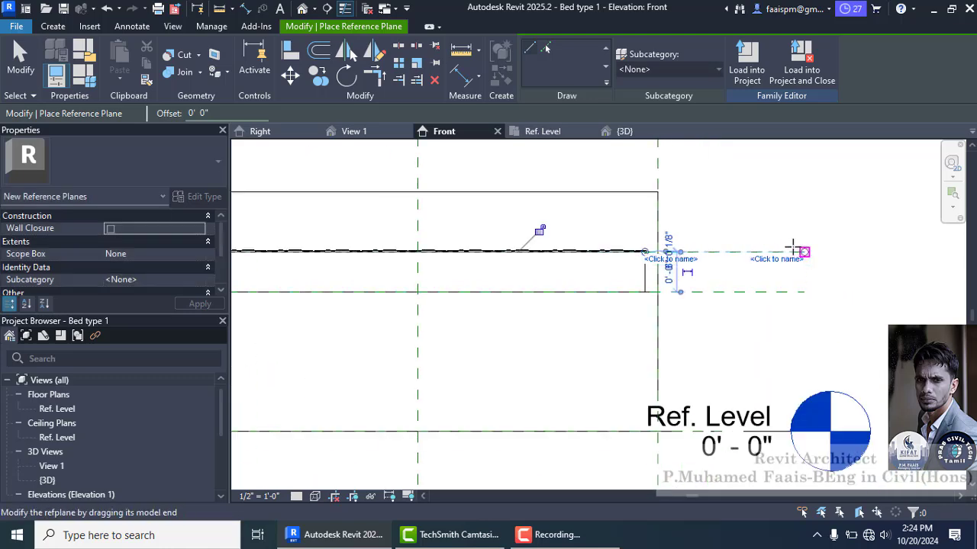
key("Escape")
key("Escape")
Name the new horizontal reference plane "p l"
left_click(772, 252)
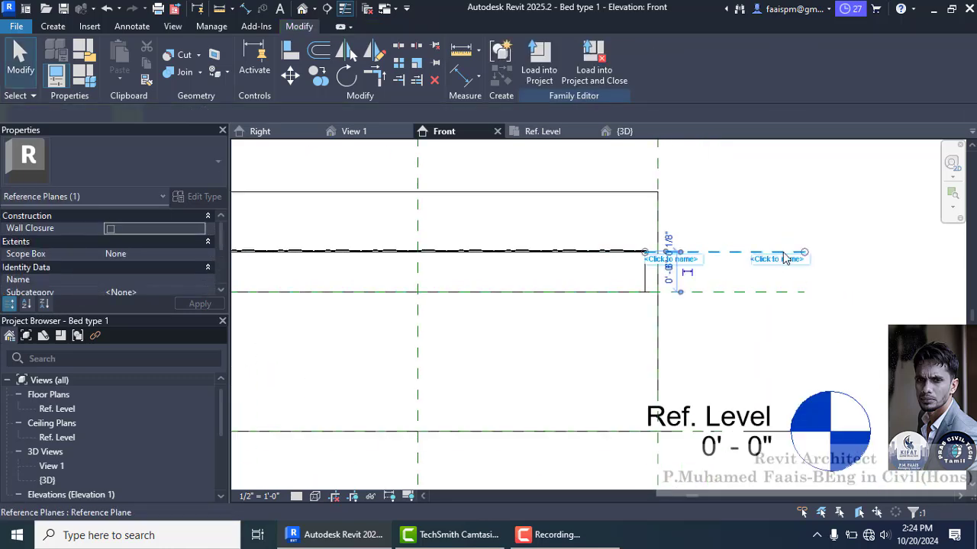
left_click(777, 259)
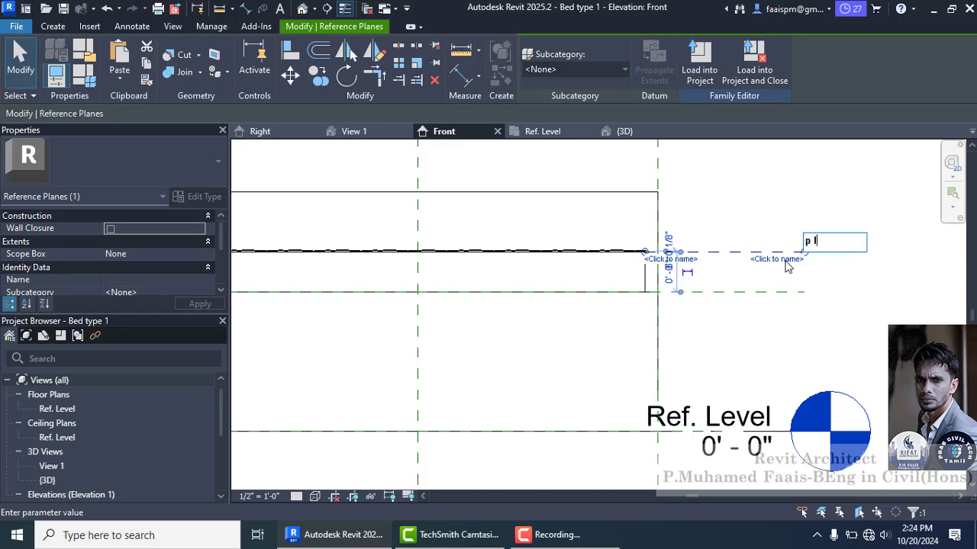
key("Return")
scroll(728, 319, "down", 3)
left_click(742, 264)
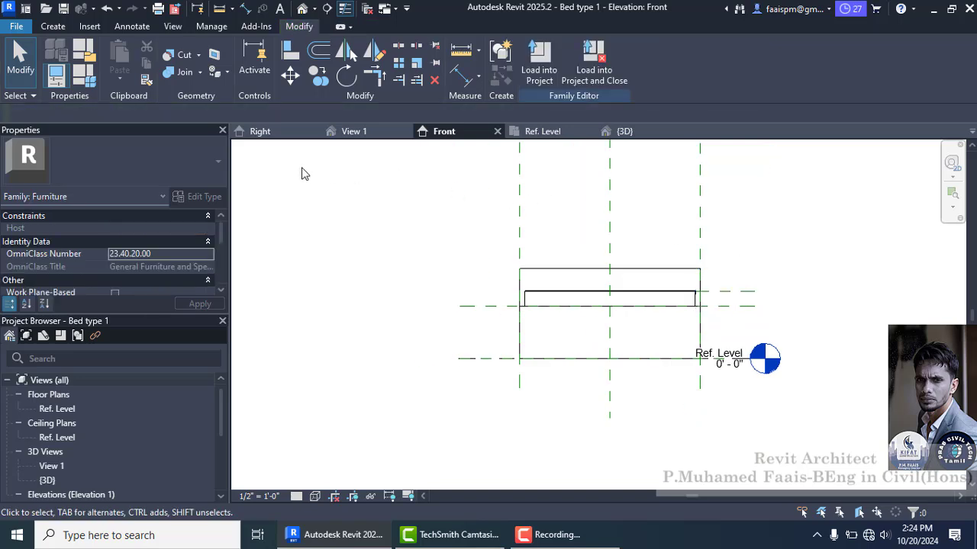
Start a new extrusion in the Ref. Level plan and set its work plane to Reference Plane : p l
left_click(560, 133)
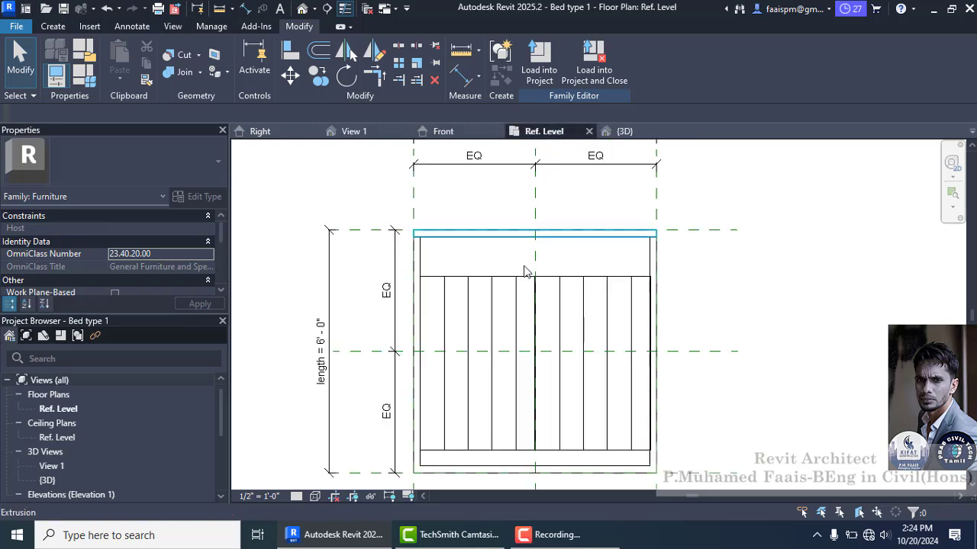
left_click(51, 29)
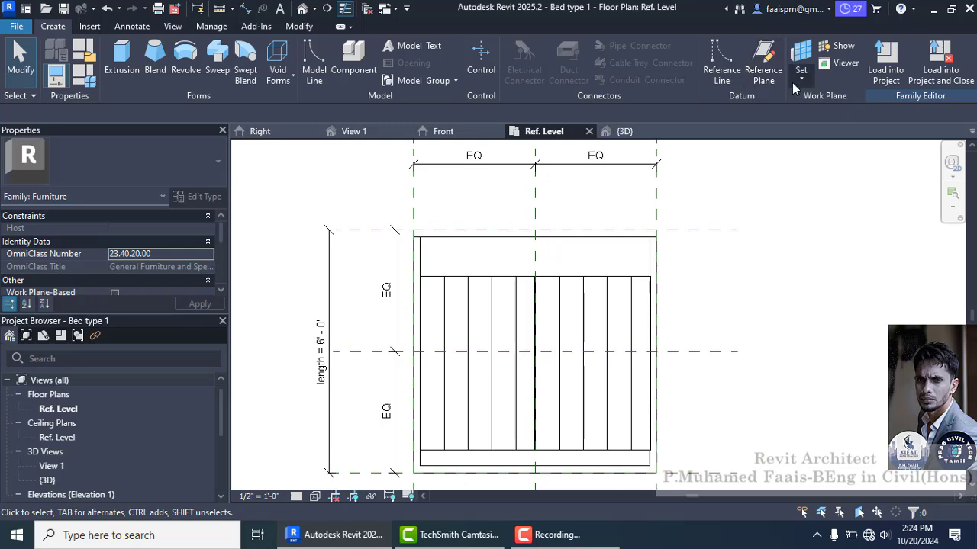
left_click(121, 61)
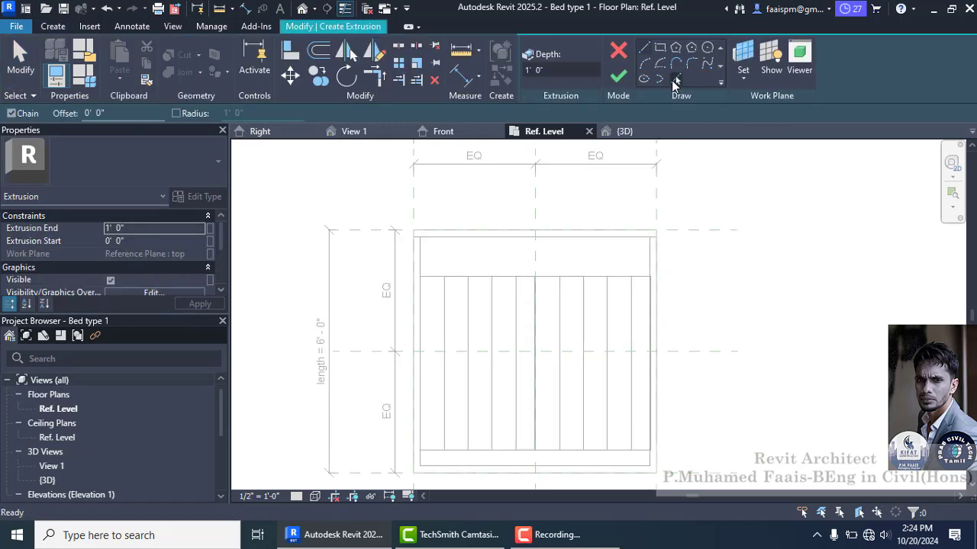
left_click(744, 75)
left_click(789, 102)
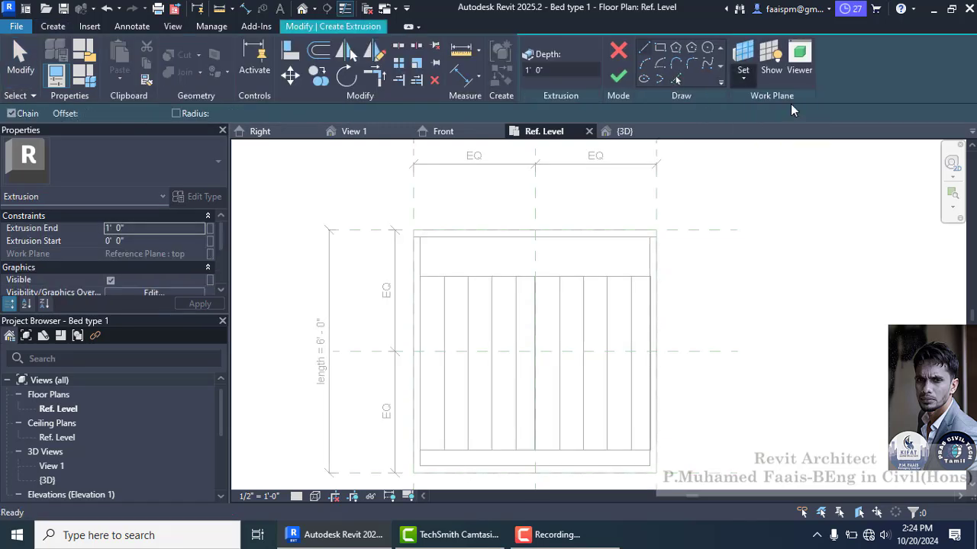
left_click(592, 267)
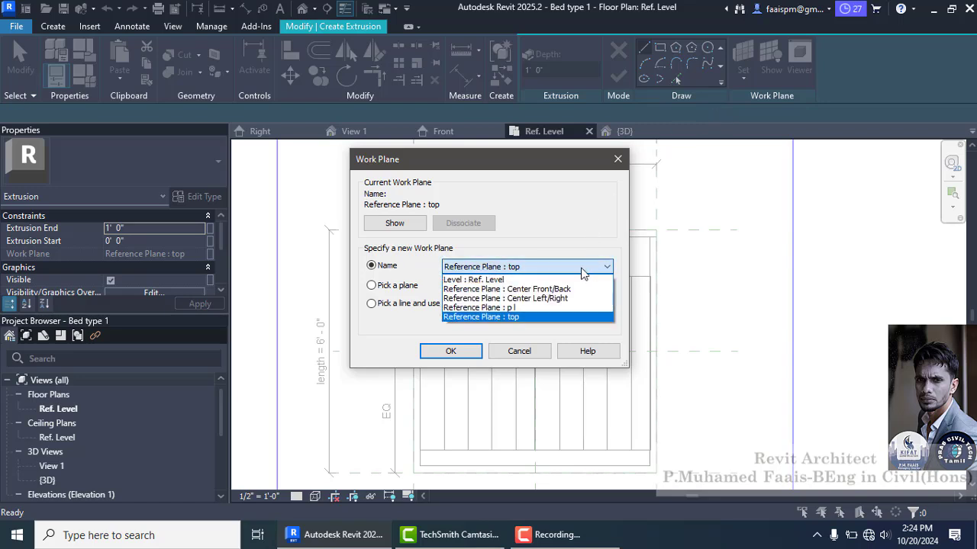
left_click(488, 308)
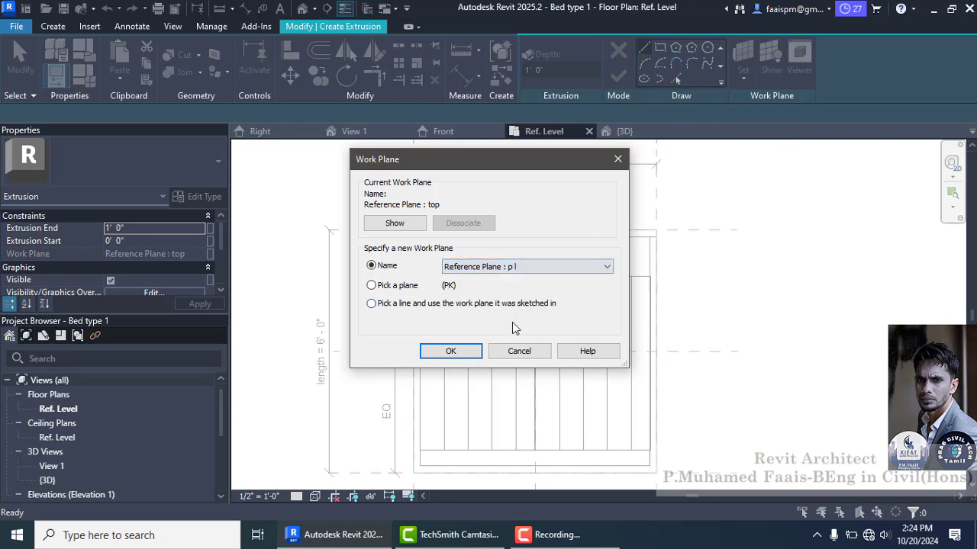
left_click(450, 351)
left_click(468, 320)
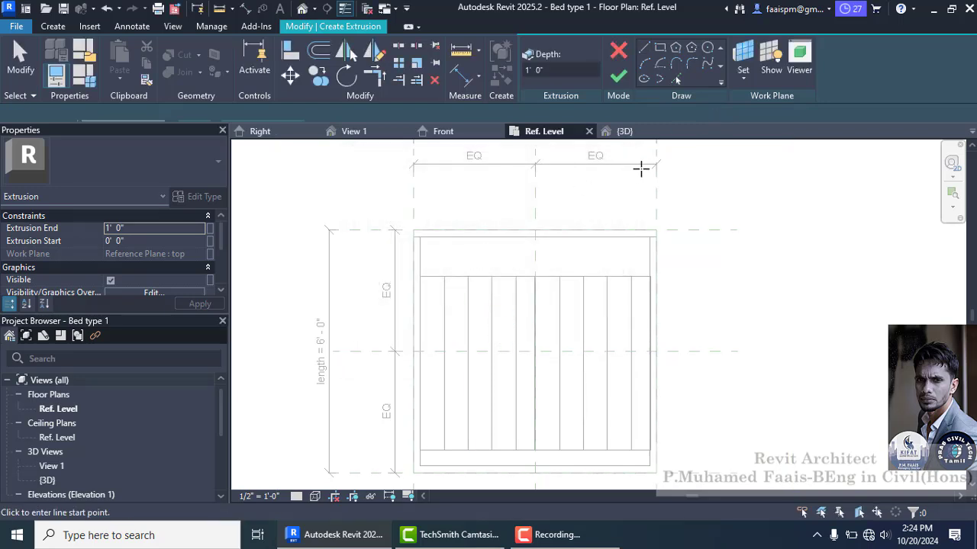
Extrude a rectangle about 5' 8" by 1' 0" between the rear panel and the wavy sheet, with the extrusion end at 0' 4"
left_click(175, 230)
type("0")
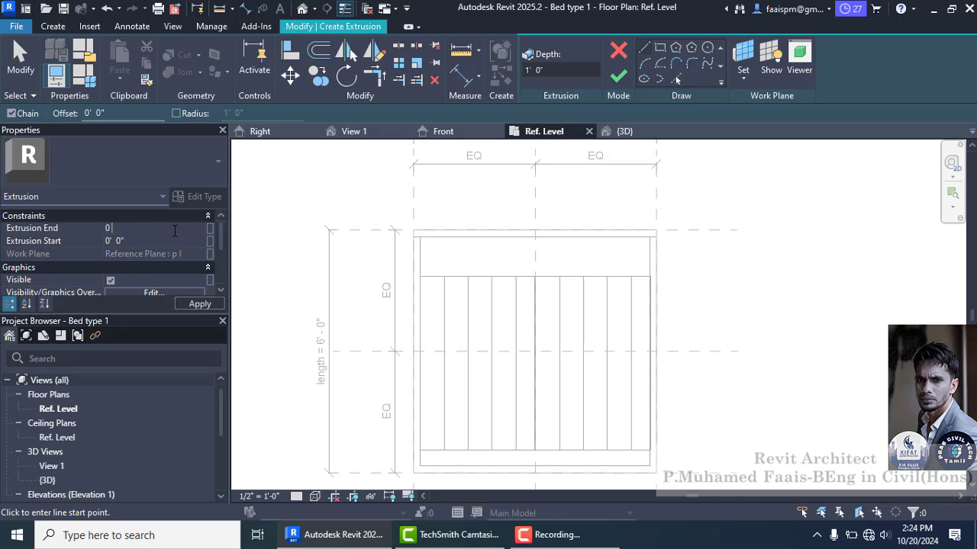
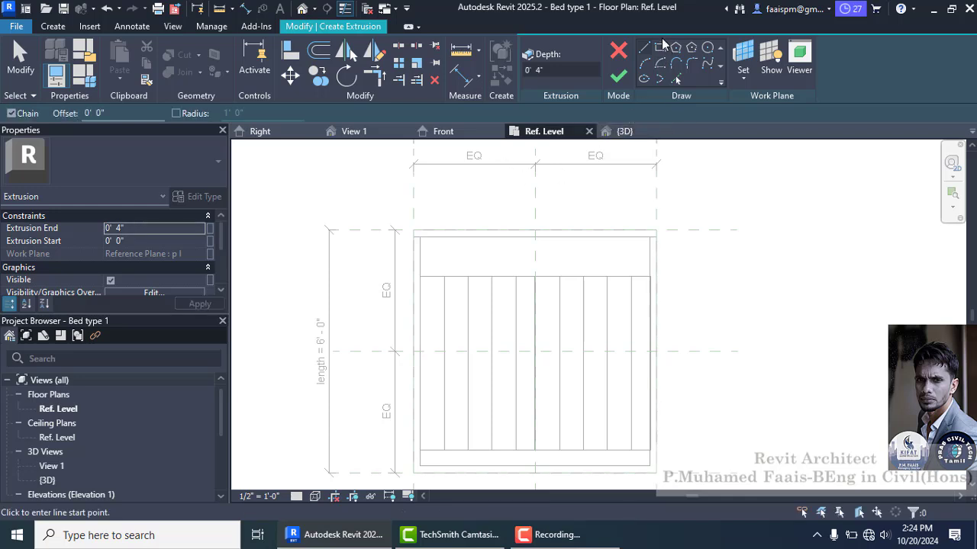
left_click(661, 48)
scroll(380, 252, "up", 2)
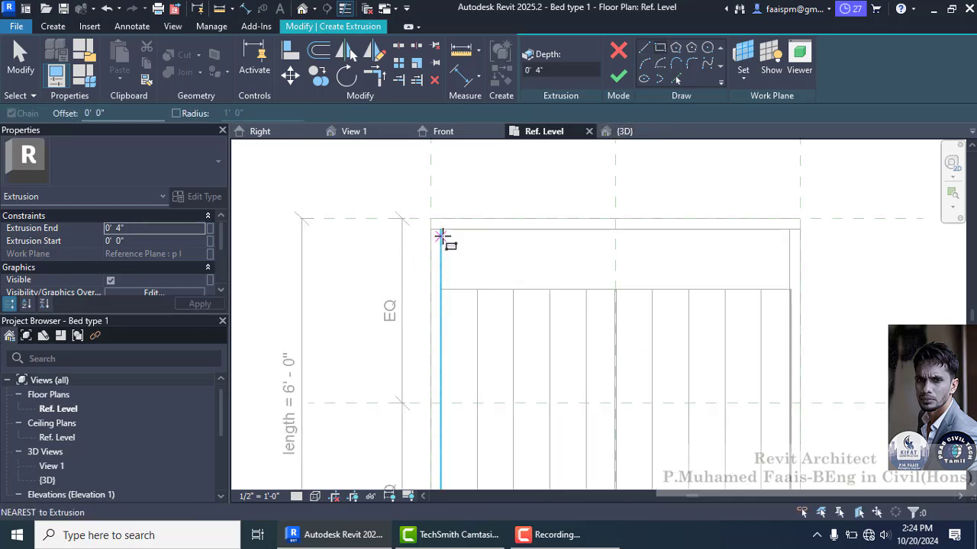
left_click(440, 229)
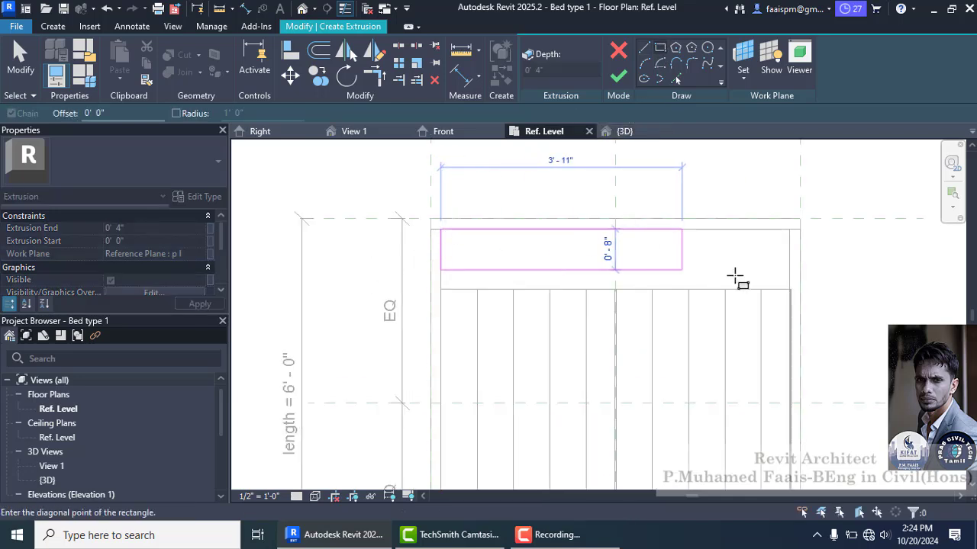
left_click(789, 289)
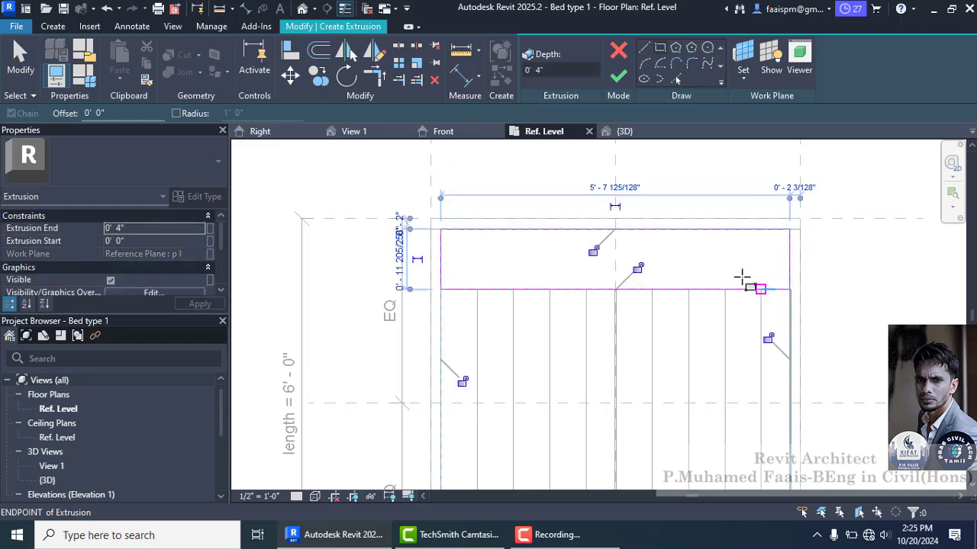
left_click(619, 76)
Adjust the detail level of the {3D} view and set its visual style to Realistic
left_click(303, 9)
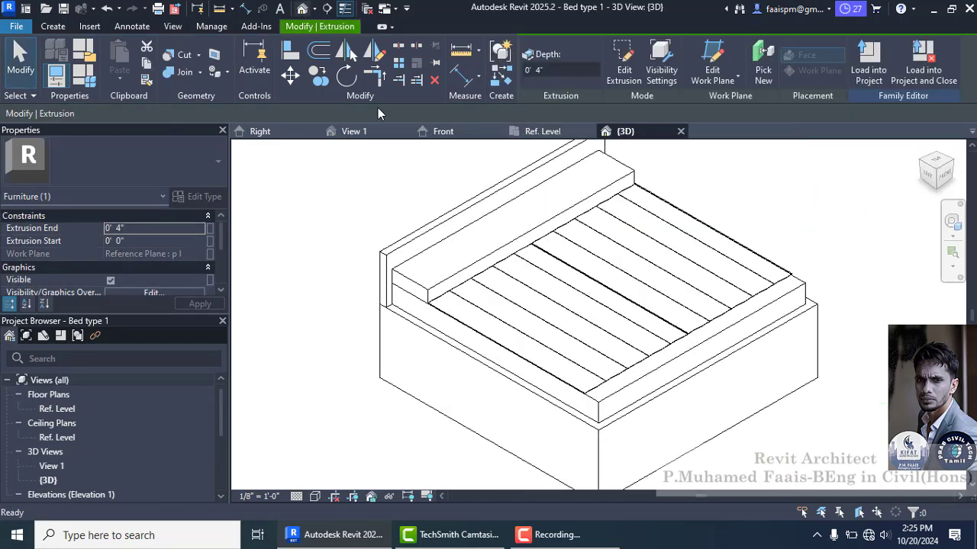
left_click(297, 497)
left_click(306, 481)
left_click(314, 496)
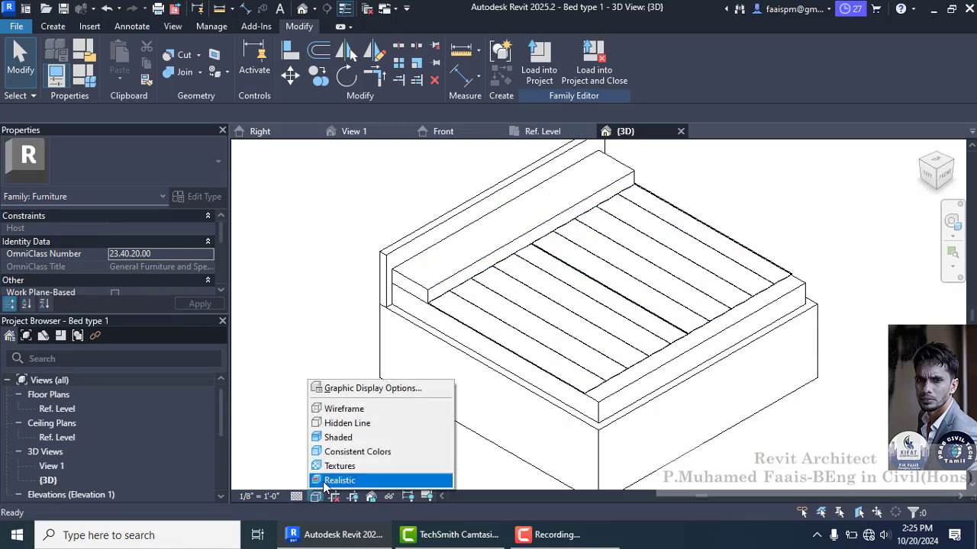
left_click(336, 480)
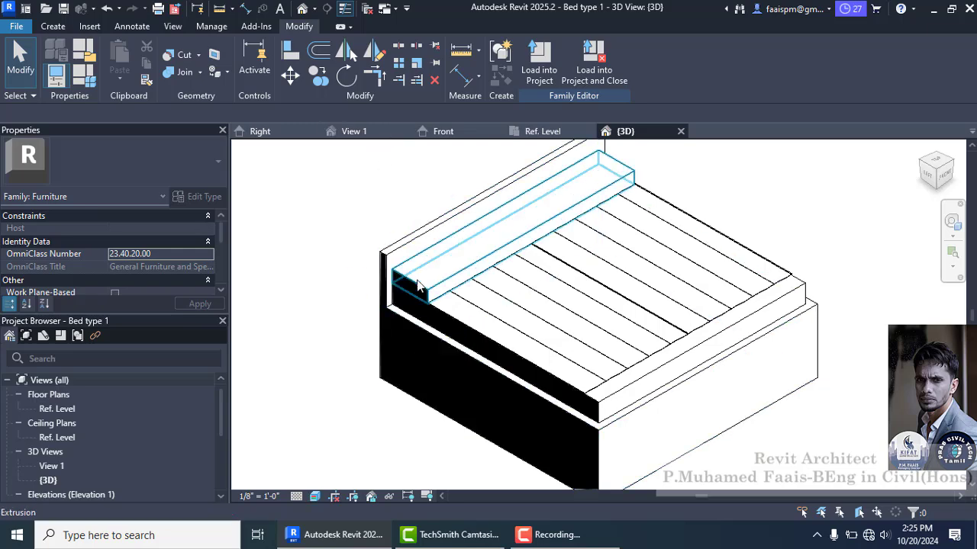
Join the bed's base solid with the rear panel using Join Geometry
scroll(430, 372, "up", 1)
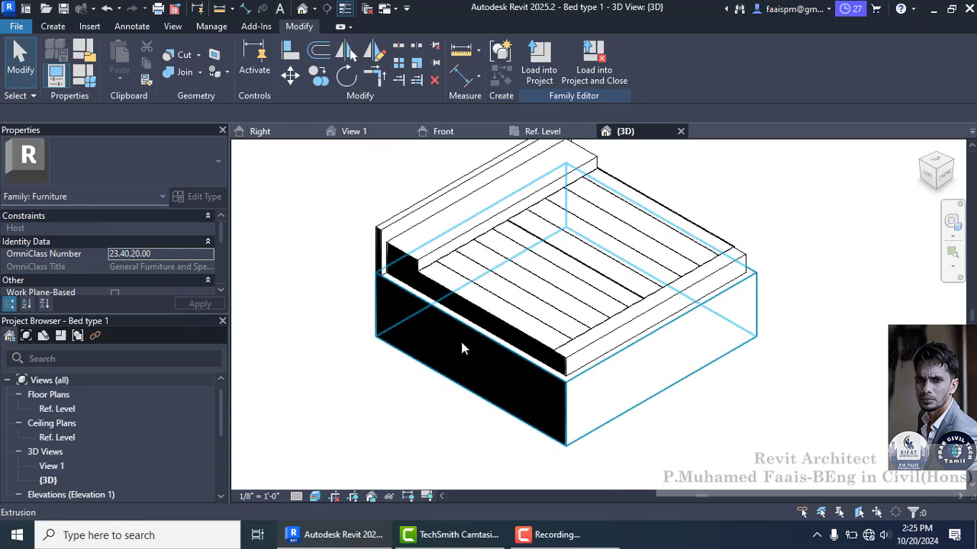
left_click(461, 342)
key("Escape")
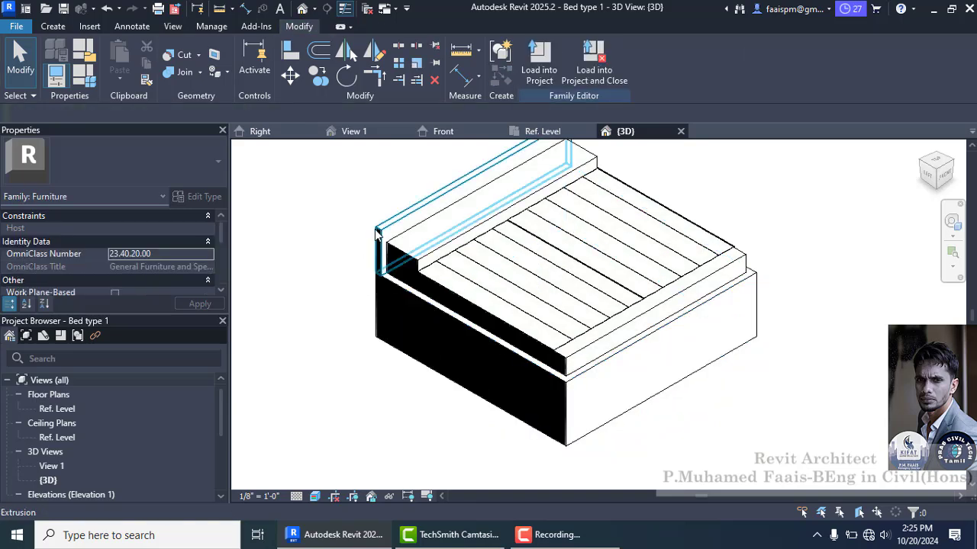
left_click(204, 77)
left_click(209, 98)
left_click(391, 294)
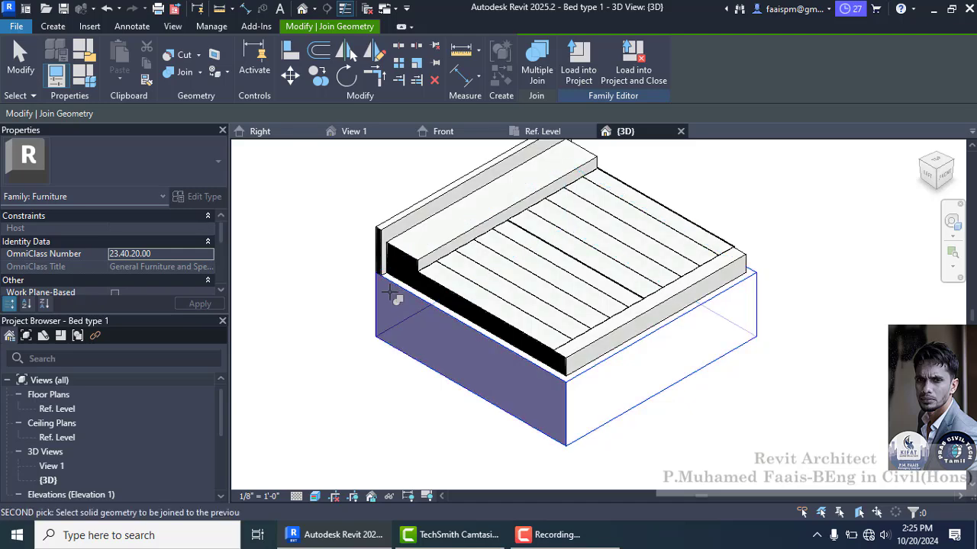
left_click(387, 262)
key("Escape")
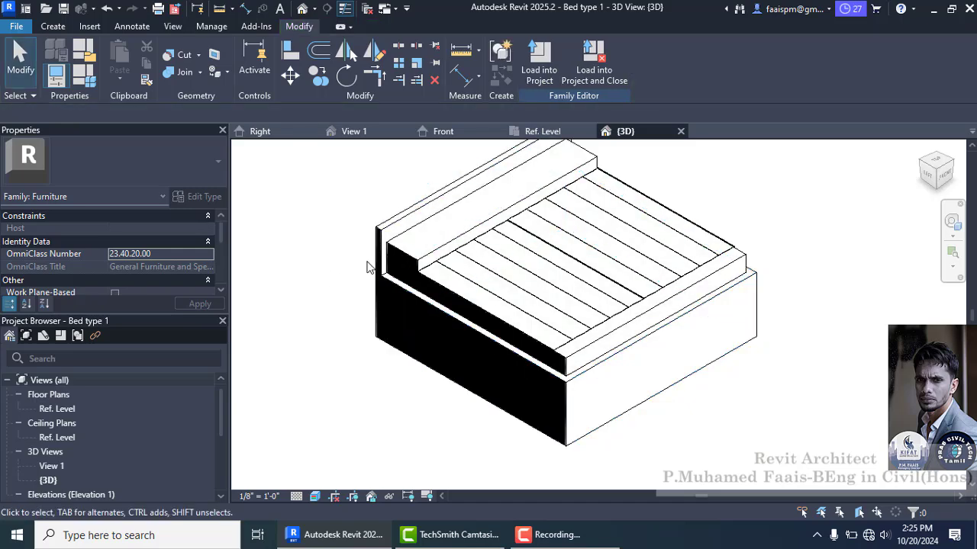
With the base and rear panel selected, create a new material named Bed frame
left_click(382, 283)
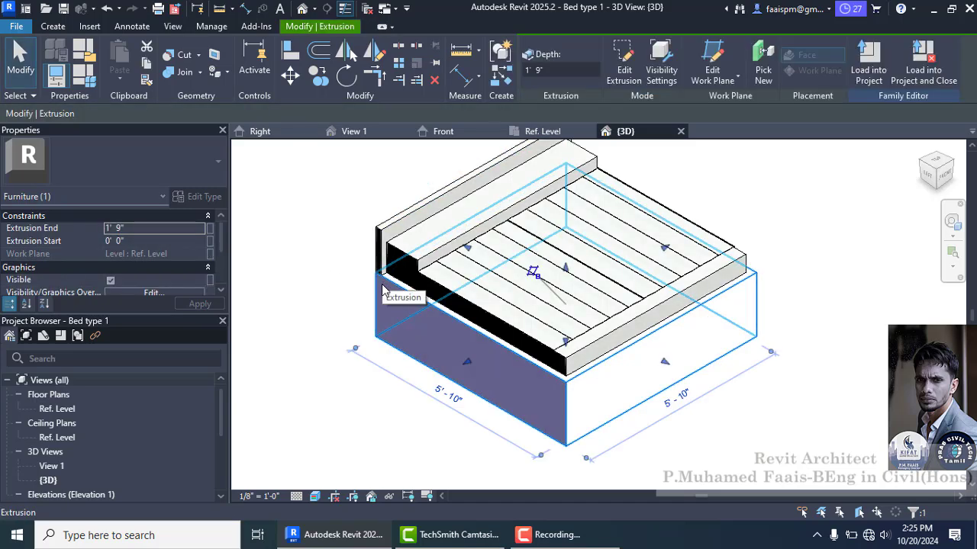
left_click(382, 266, "ctrl")
scroll(152, 288, "down", 1)
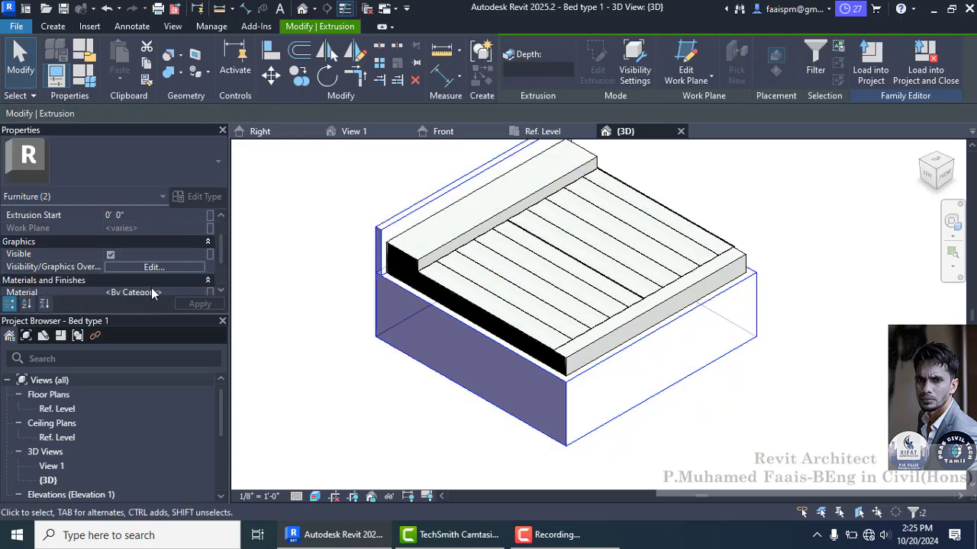
scroll(156, 286, "down", 1)
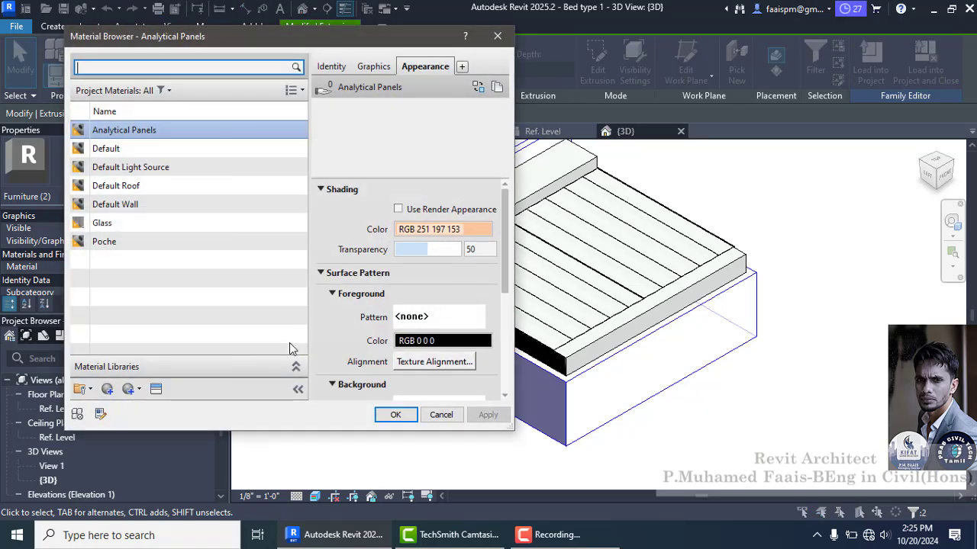
left_click(117, 389)
left_click(126, 403)
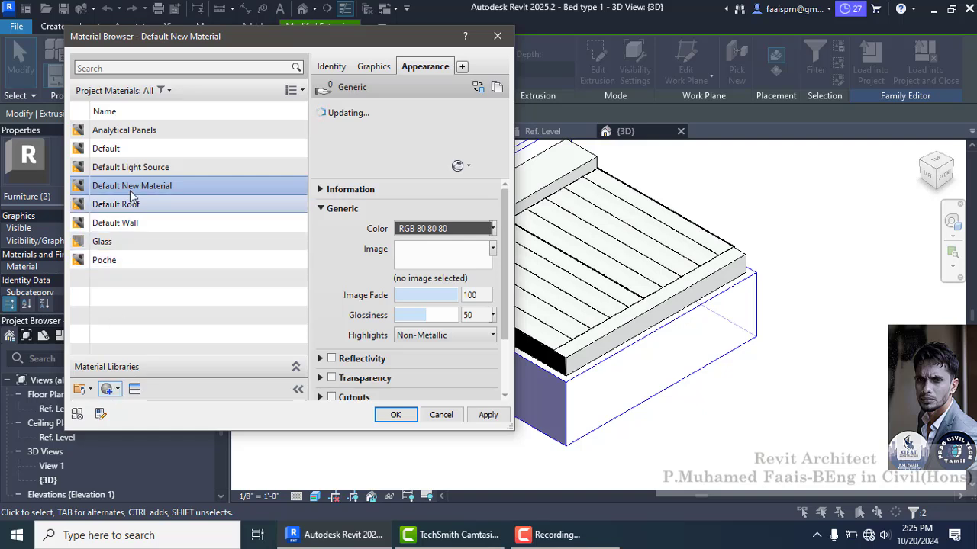
right_click(132, 189)
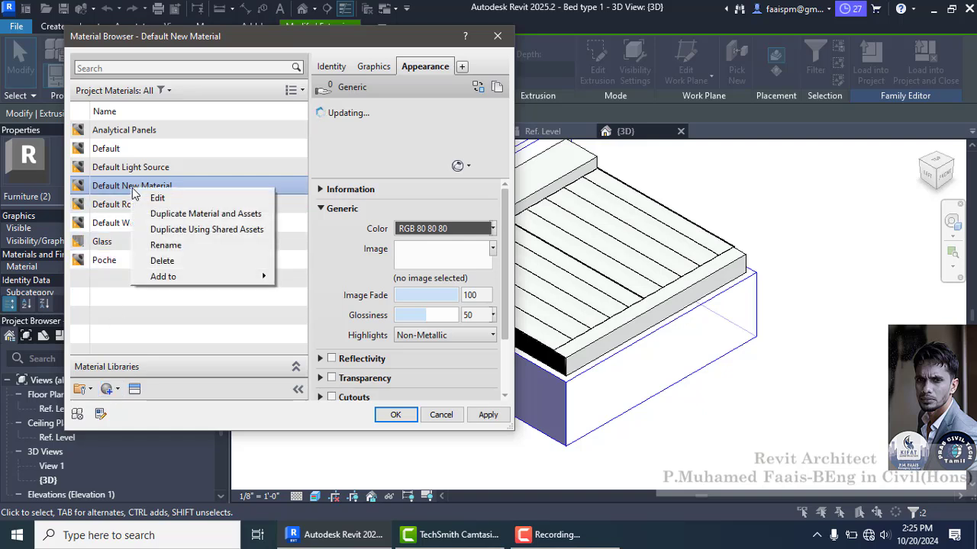
left_click(150, 243)
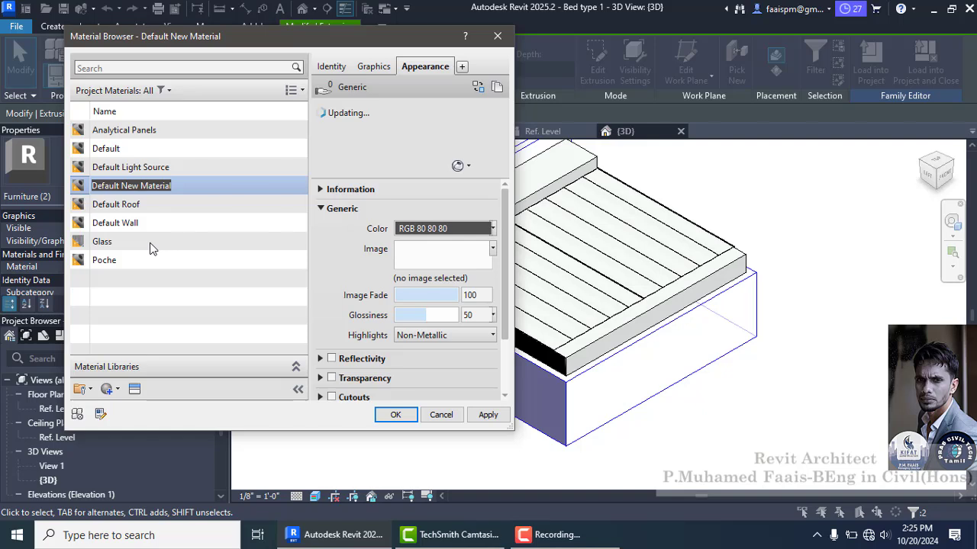
type("Bed frame")
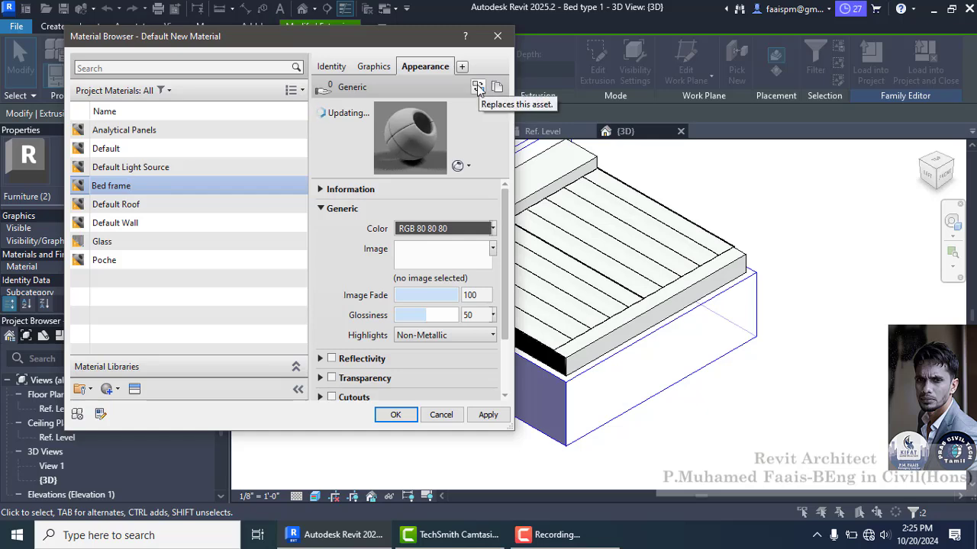
key("Return")
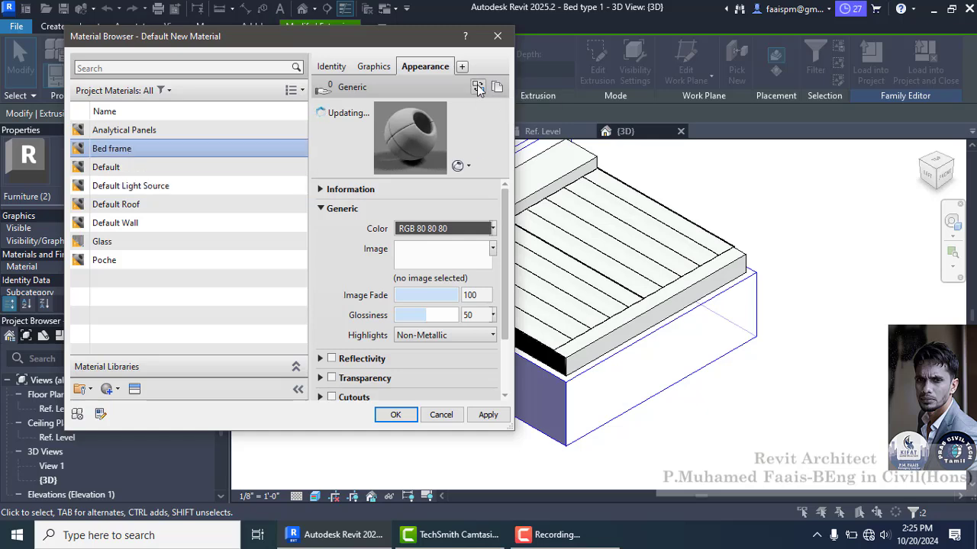
Replace the Bed frame material's appearance with the Bamboo Dark - Semigloss asset from the Appearance Library's Wood category
left_click(478, 88)
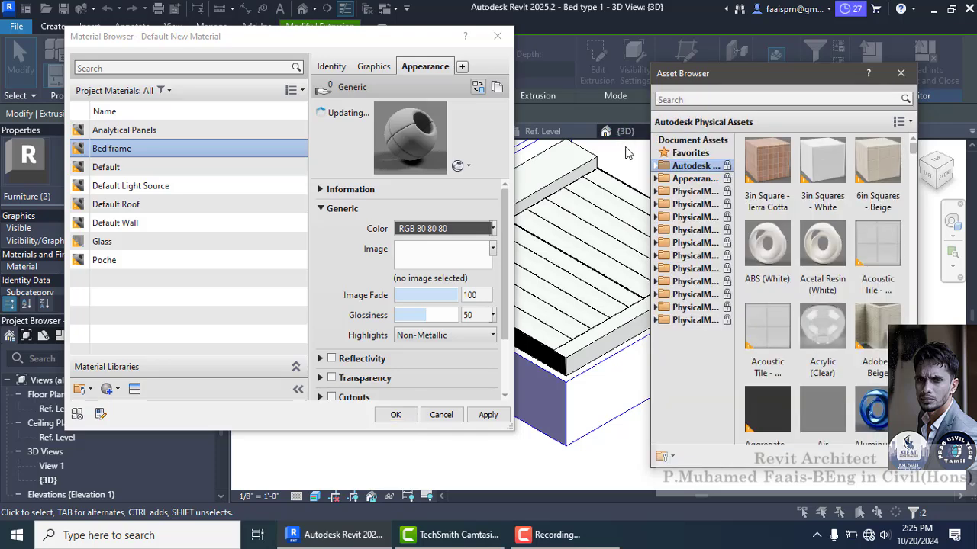
double_click(706, 180)
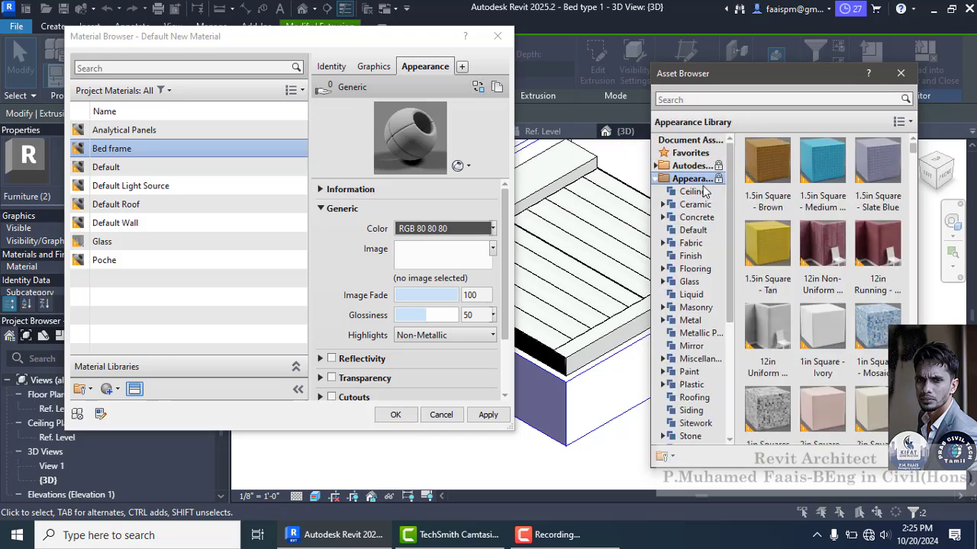
scroll(699, 334, "down", 4)
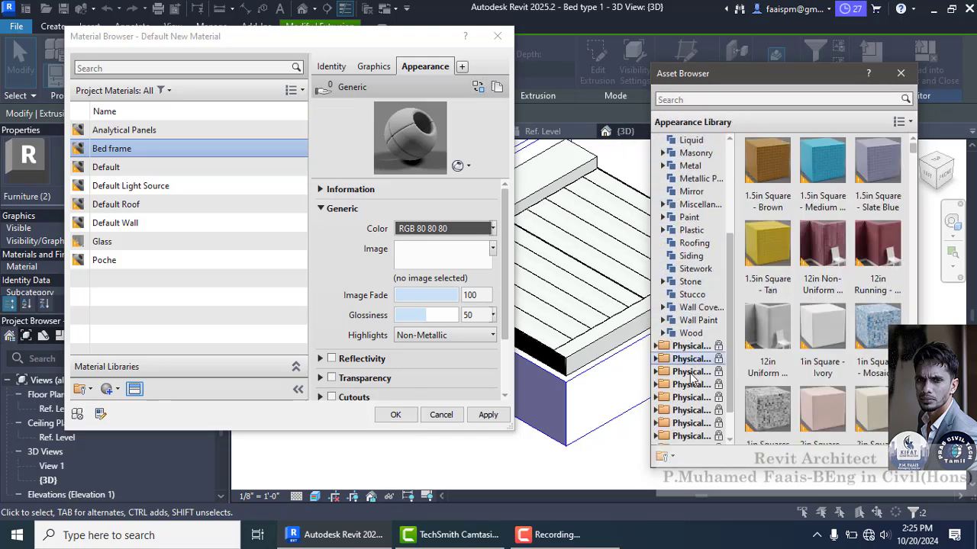
double_click(696, 336)
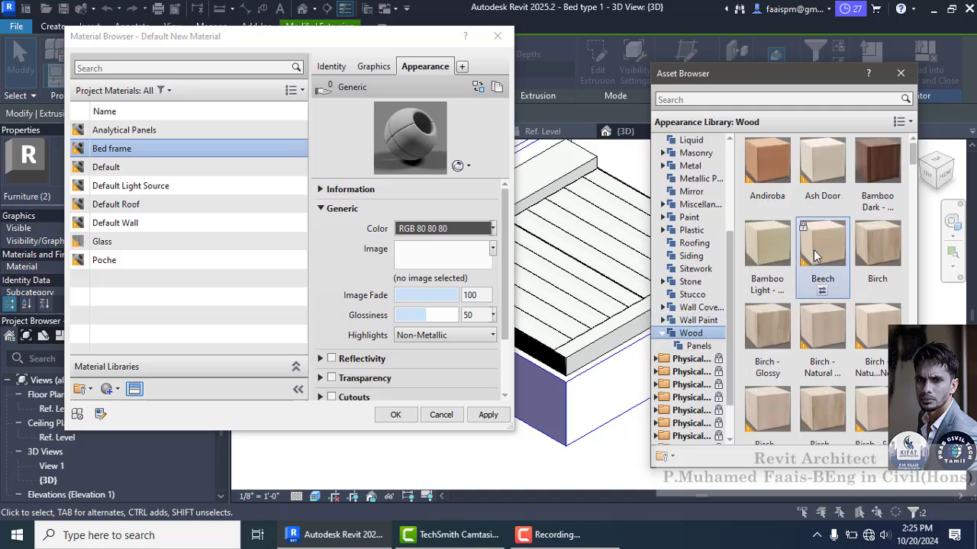
double_click(875, 163)
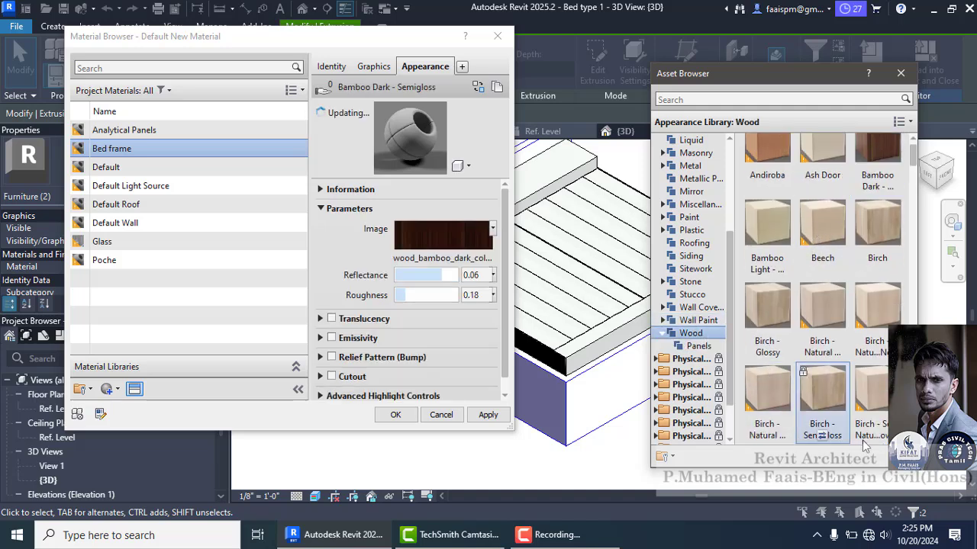
left_click(396, 414)
left_click(402, 399)
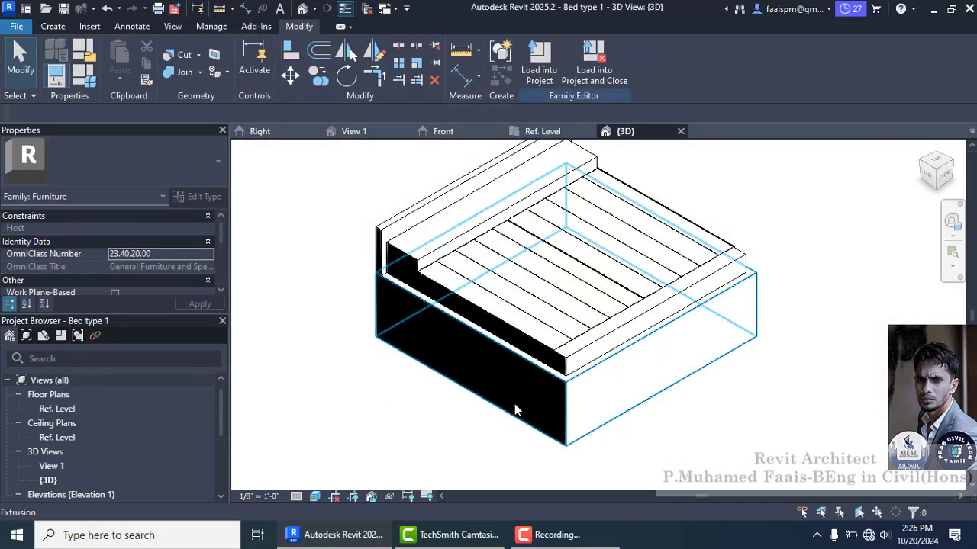
Assign the Bed frame material to both the base and the rear panel
left_click(515, 411)
scroll(158, 284, "down", 1)
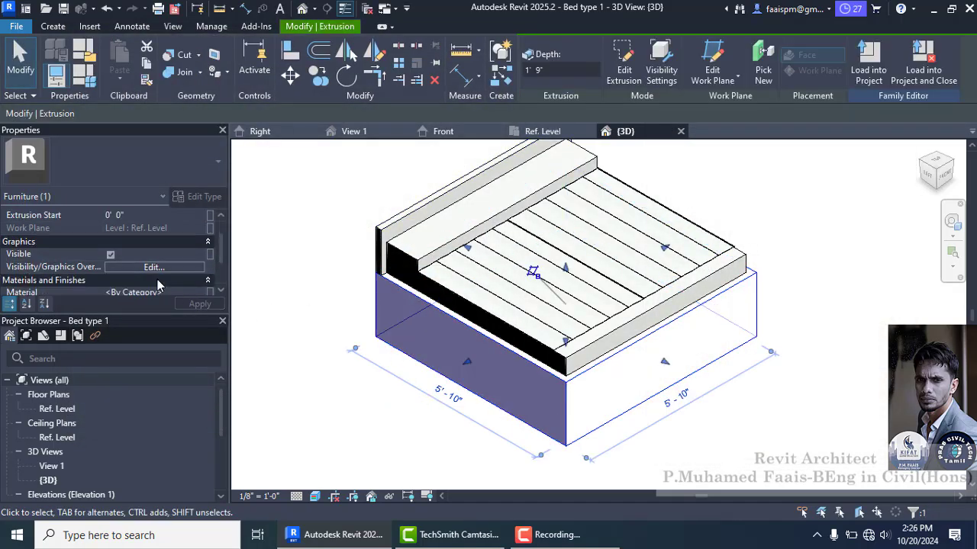
scroll(193, 271, "down", 2)
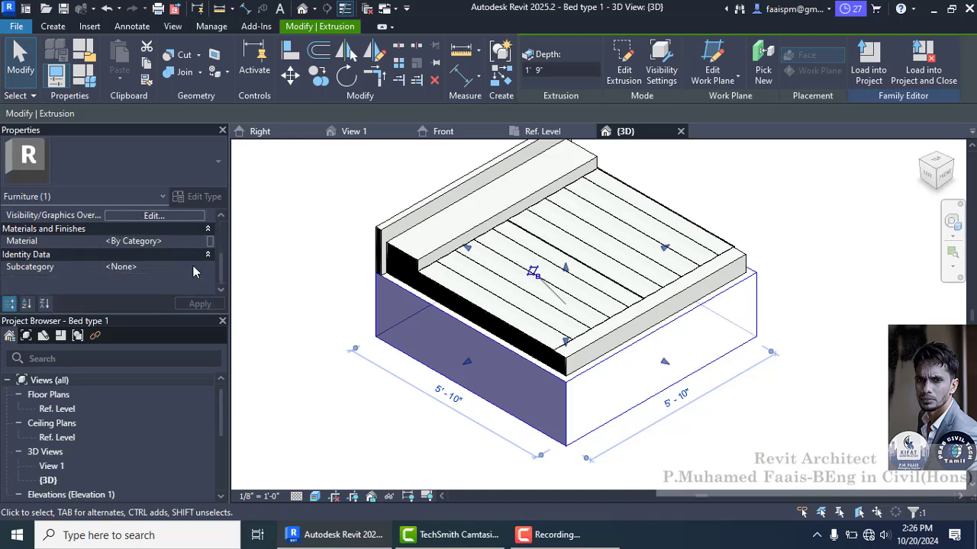
left_click(385, 242, "ctrl")
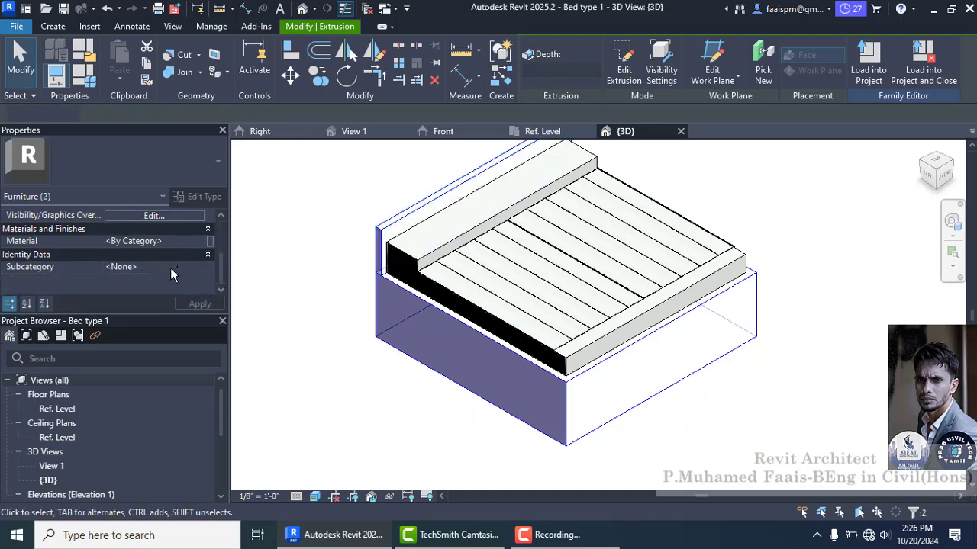
left_click(199, 241)
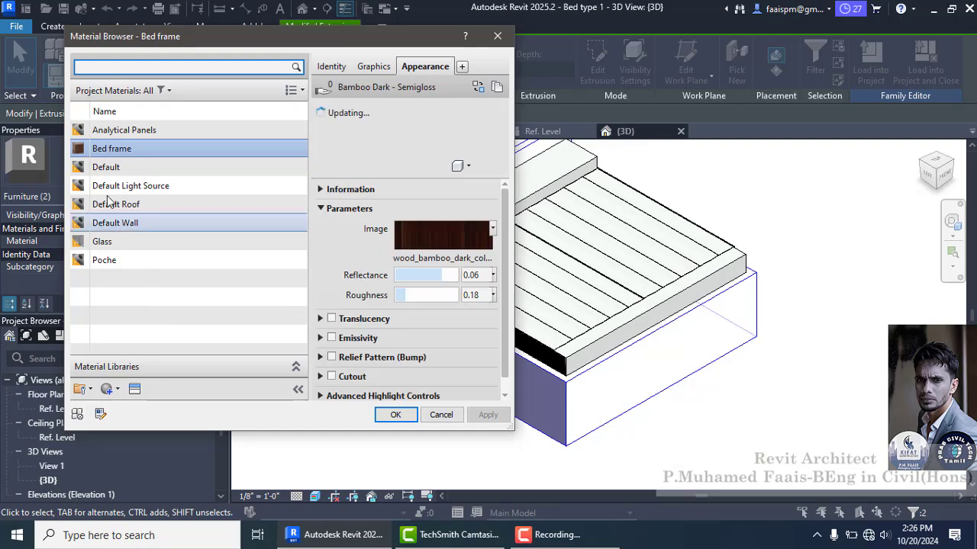
double_click(111, 147)
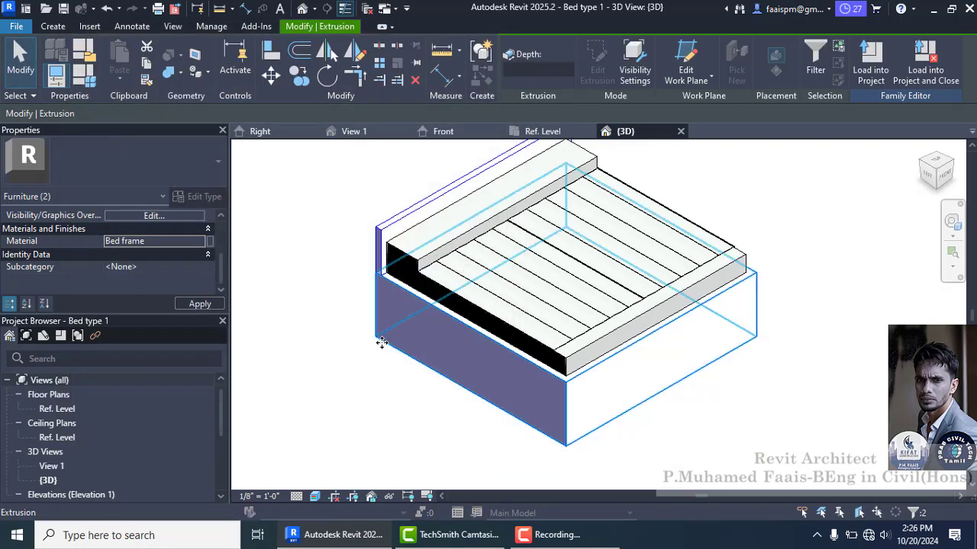
left_click(362, 402)
middle_click_drag(363, 402, 756, 261, "shift")
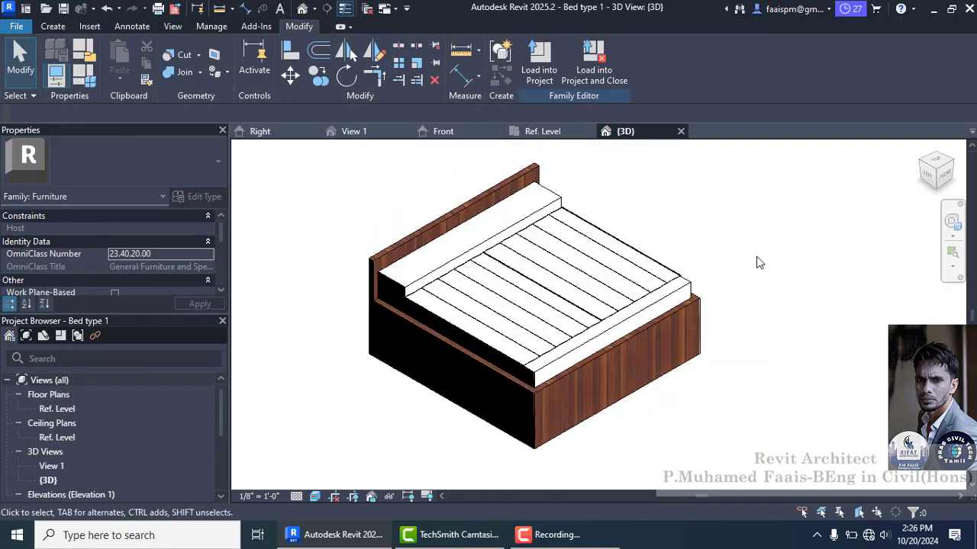
For the 0' 6" slab on top of the base, create a new material named Bed cloath
scroll(517, 370, "up", 2)
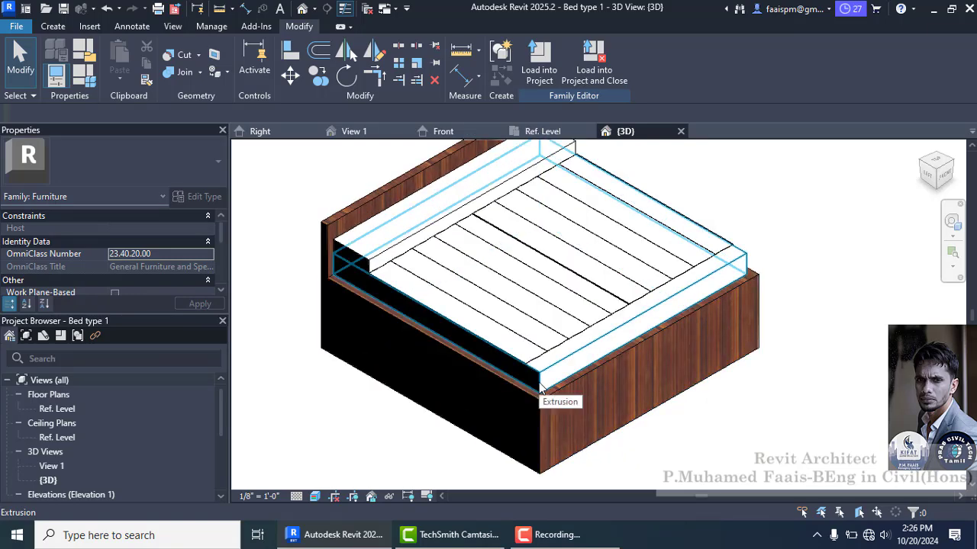
left_click(537, 383)
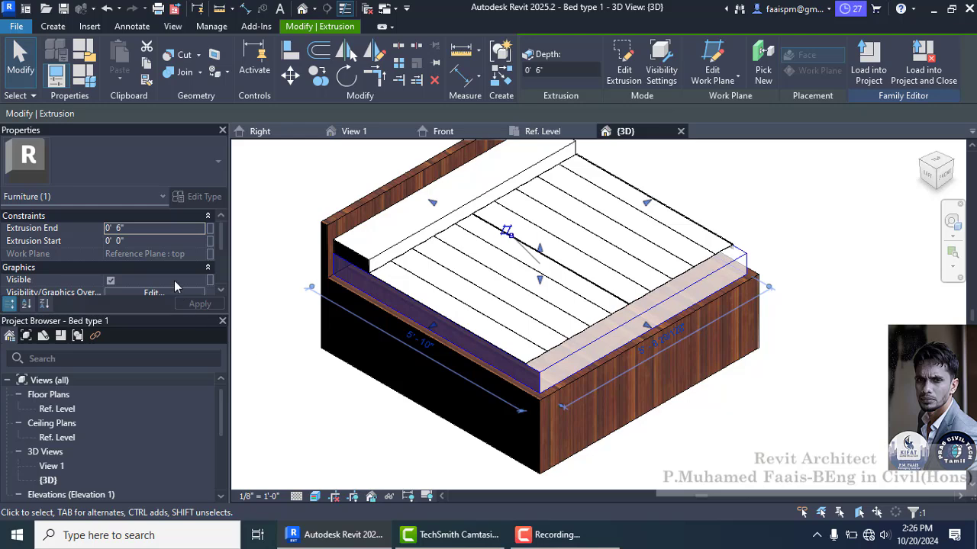
scroll(175, 287, "down", 2)
left_click(153, 267)
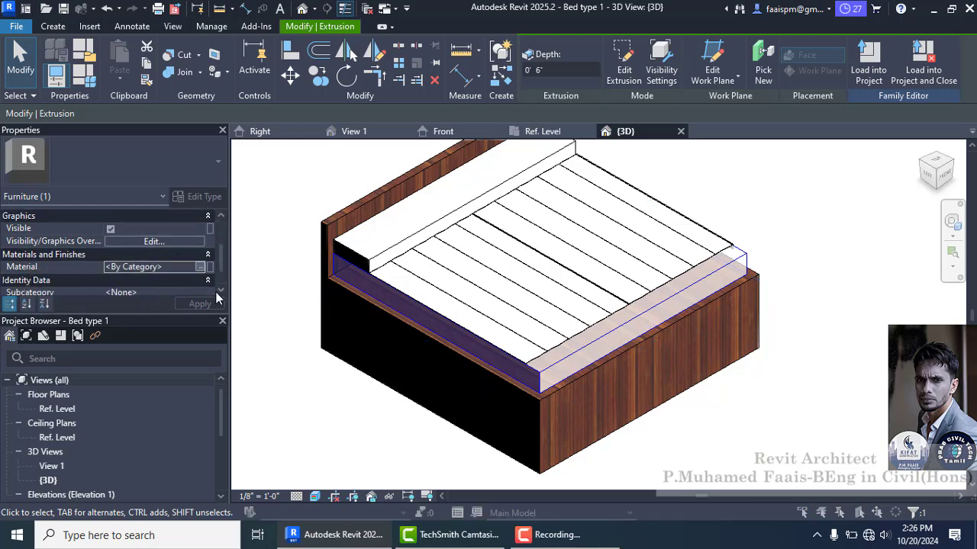
left_click(210, 266)
left_click(117, 390)
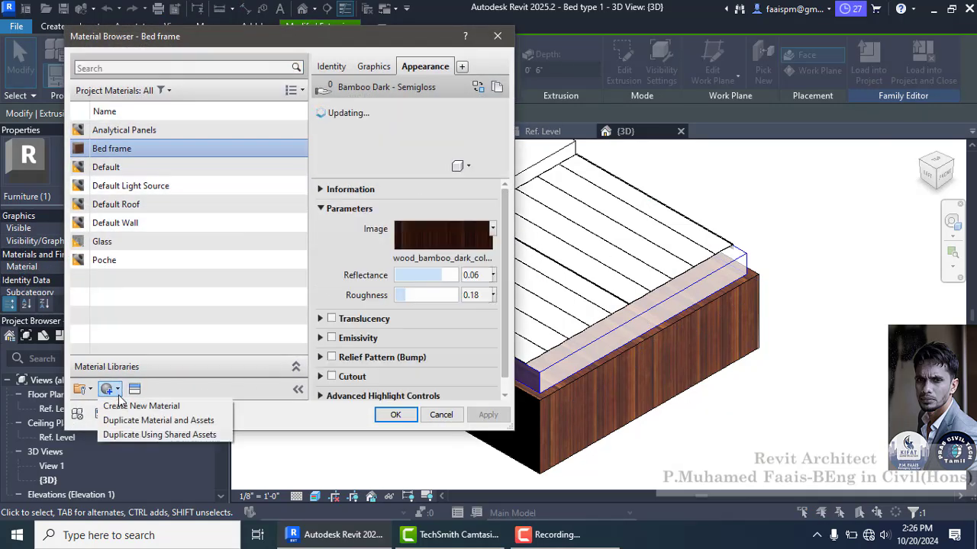
left_click(133, 404)
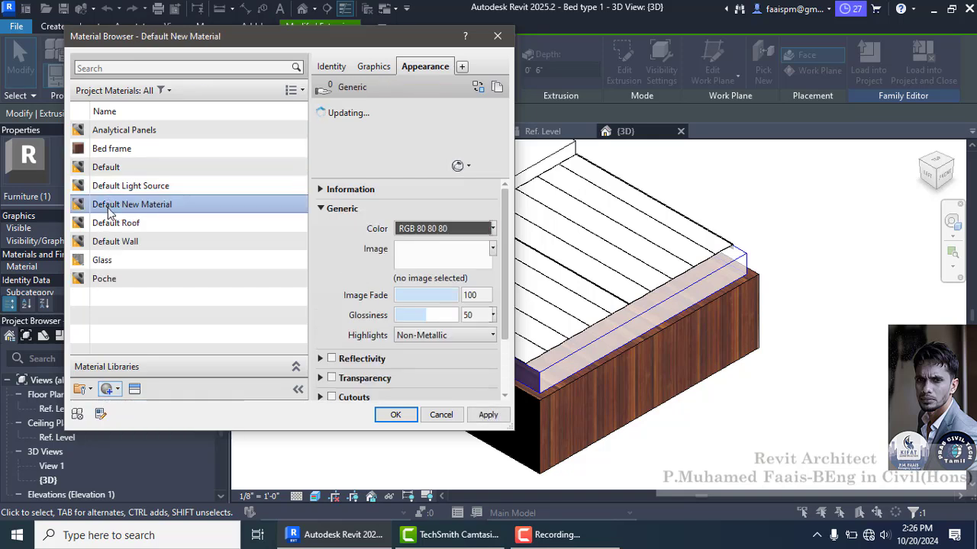
right_click(109, 213)
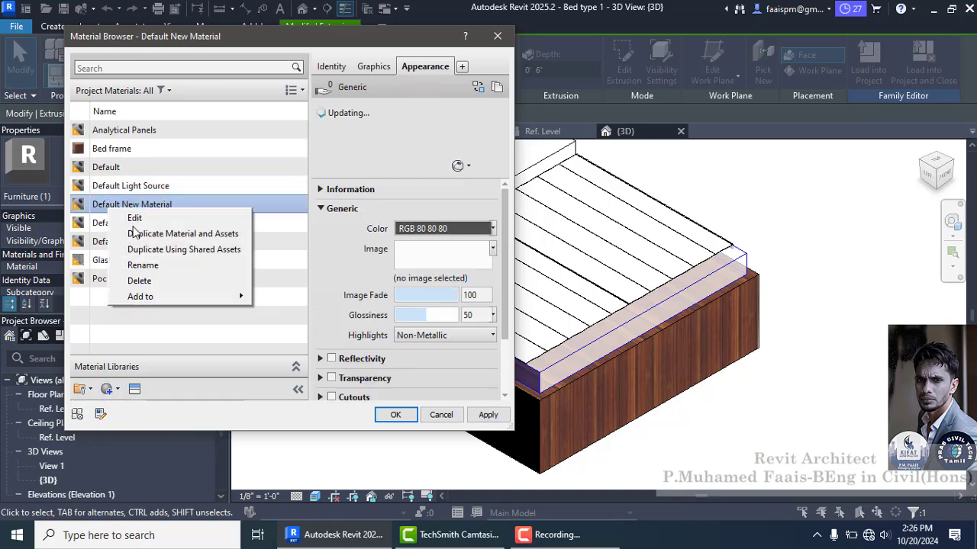
left_click(149, 271)
type("Bed")
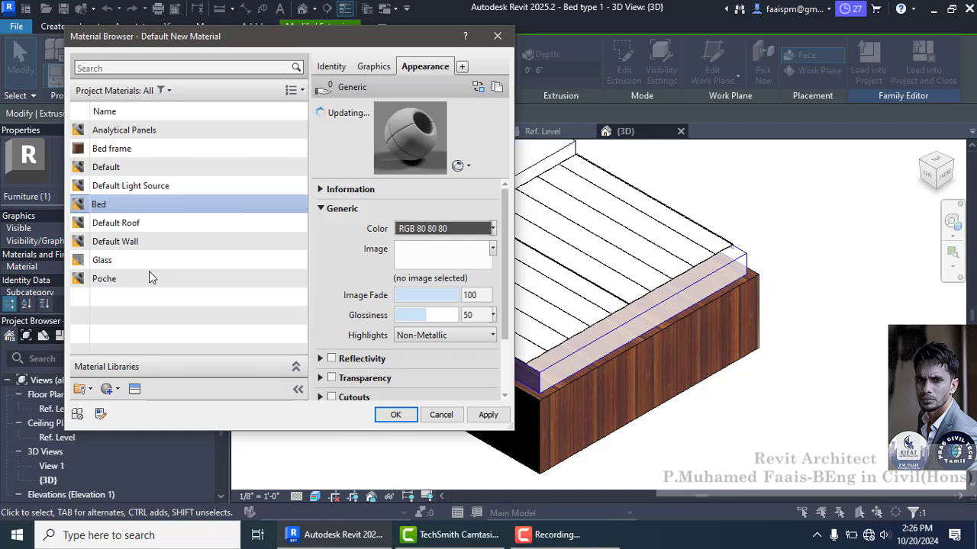
type(" cloath")
Replace the Bed cloath material's appearance with the Plaid - Red asset from the Appearance Library's Fabric category
left_click(478, 88)
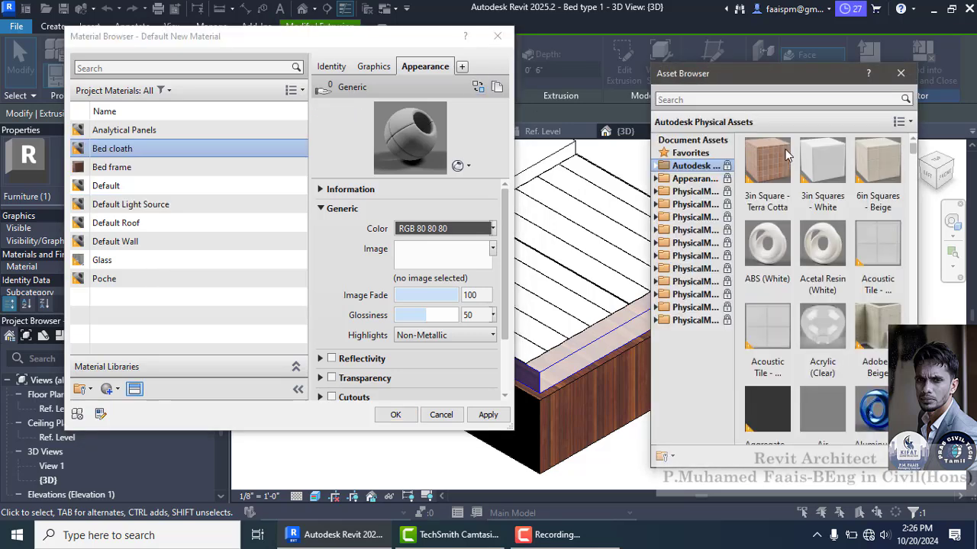
double_click(691, 179)
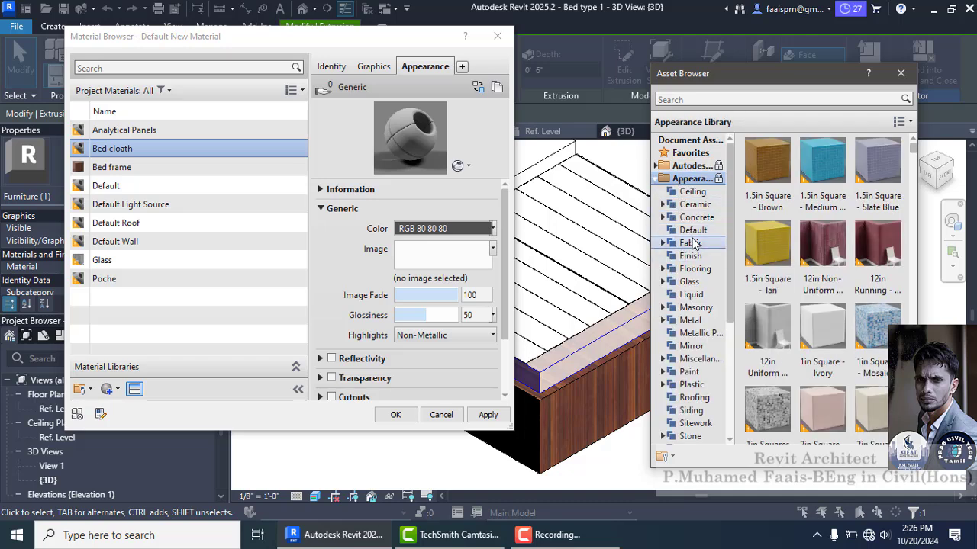
double_click(692, 243)
scroll(823, 327, "down", 6)
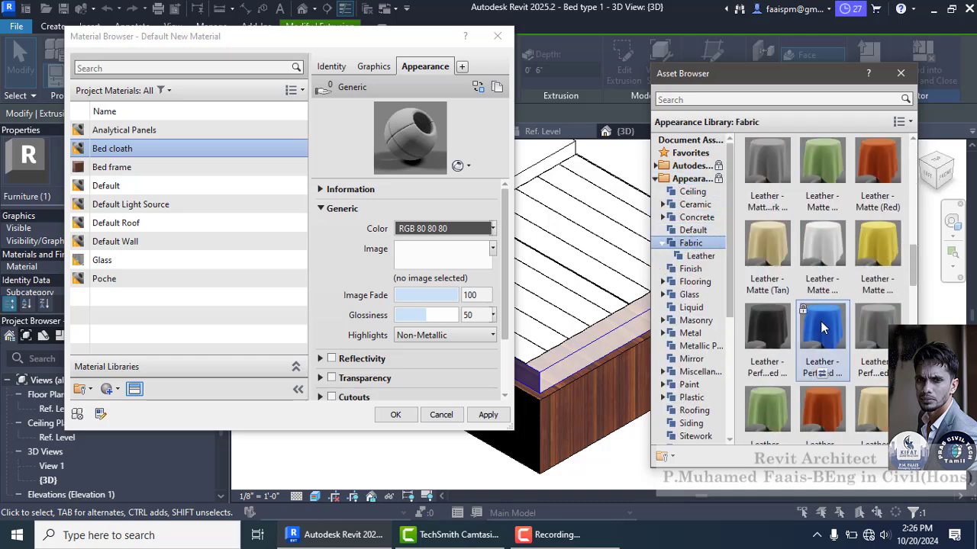
scroll(822, 326, "down", 8)
scroll(774, 304, "up", 5)
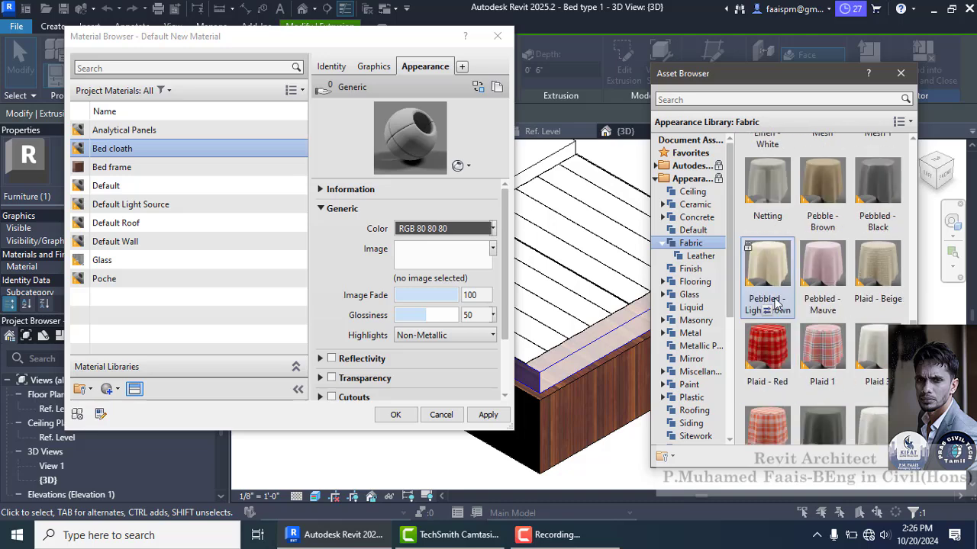
double_click(771, 349)
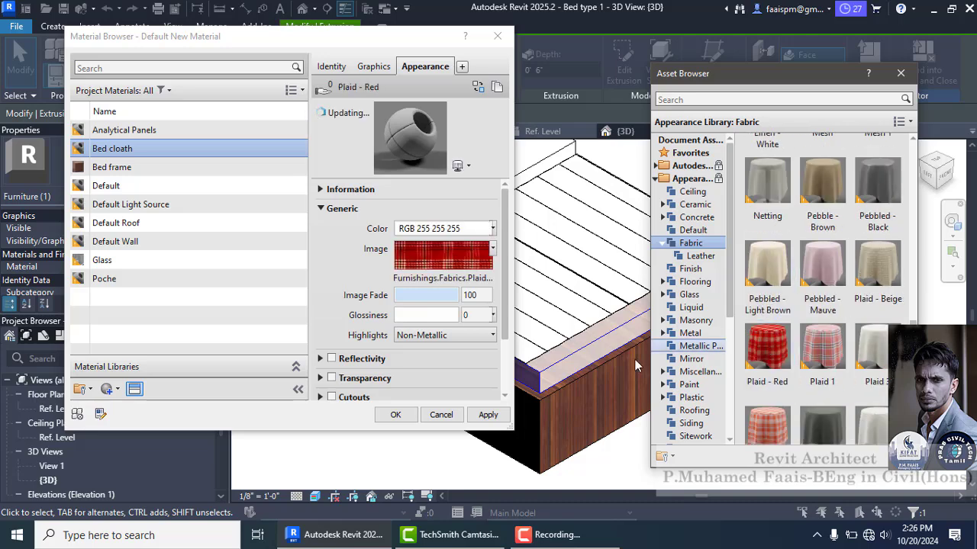
Apply the Bed cloath material to the 0' 6" slab on top of the base
left_click(489, 415)
left_click(395, 415)
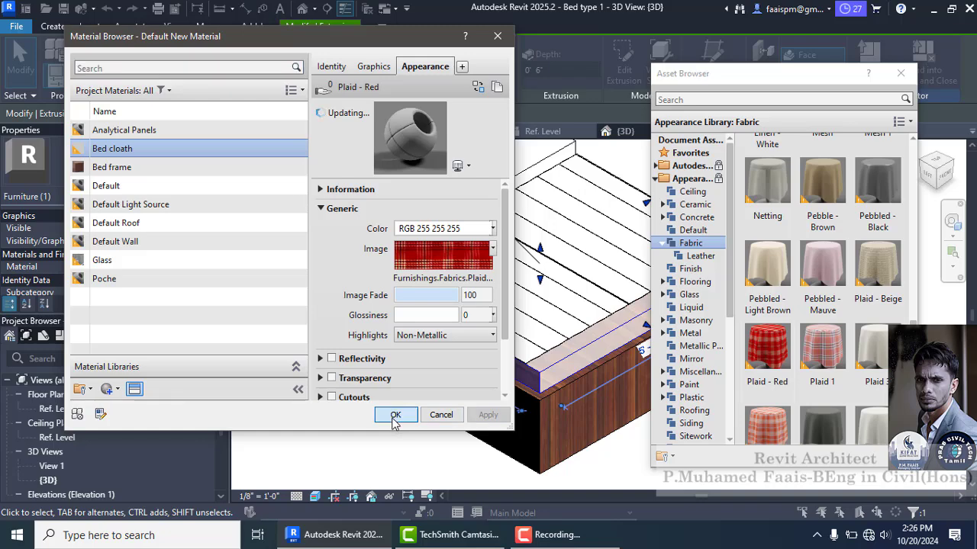
left_click(388, 428)
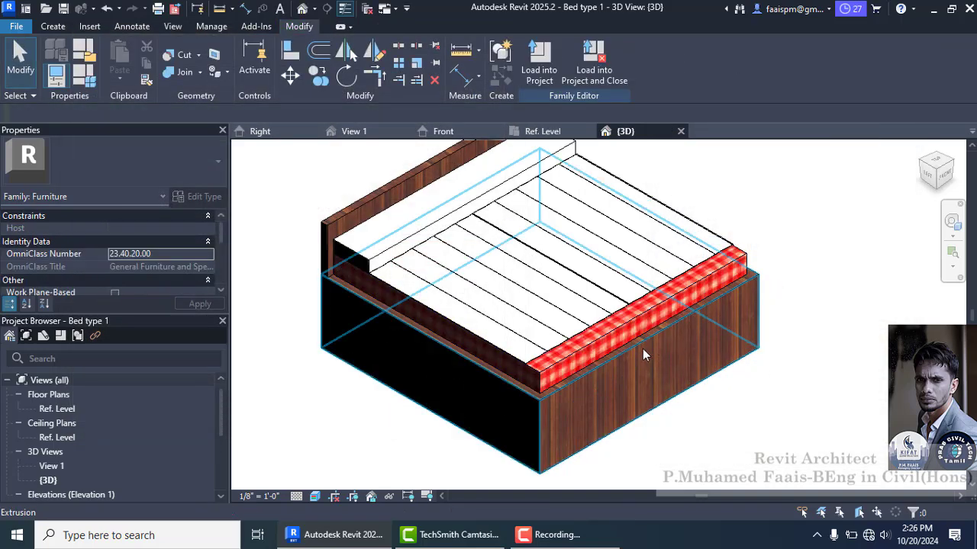
Pull back the pillow-side end of the thin striped sheet on the mattress, shortening its extrusion depth to about 2' 11"
left_click(955, 172)
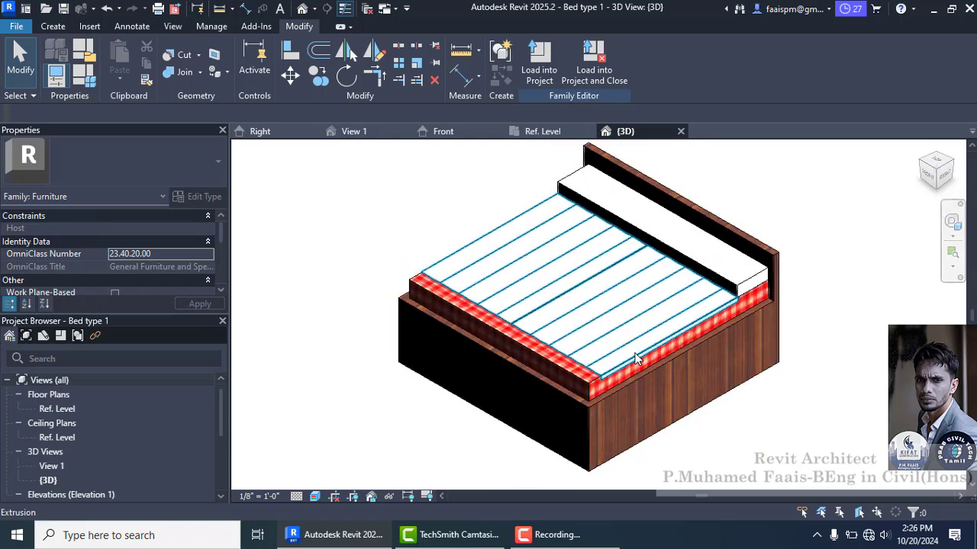
left_click(664, 366)
scroll(660, 253, "up", 2)
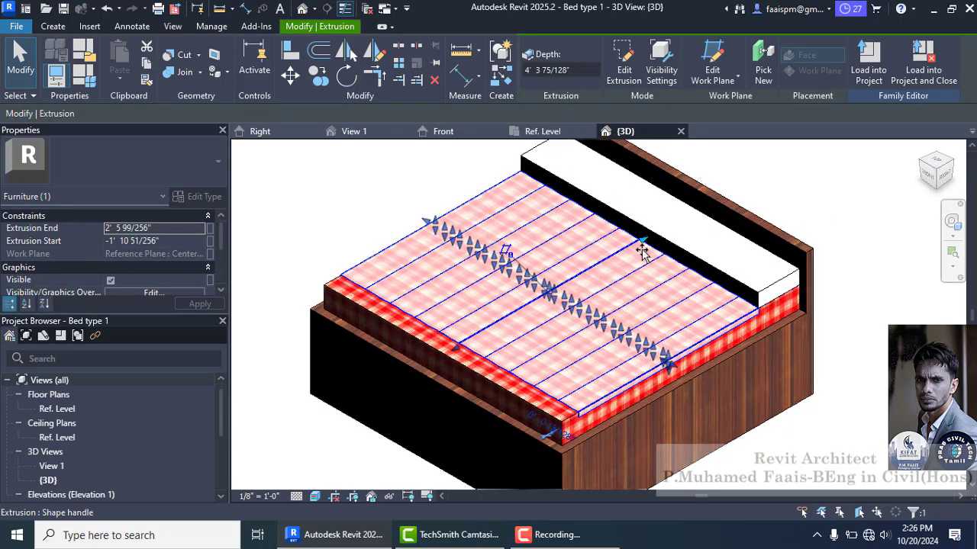
left_click_drag(642, 253, 572, 292)
left_click(374, 240)
scroll(374, 240, "down", 2)
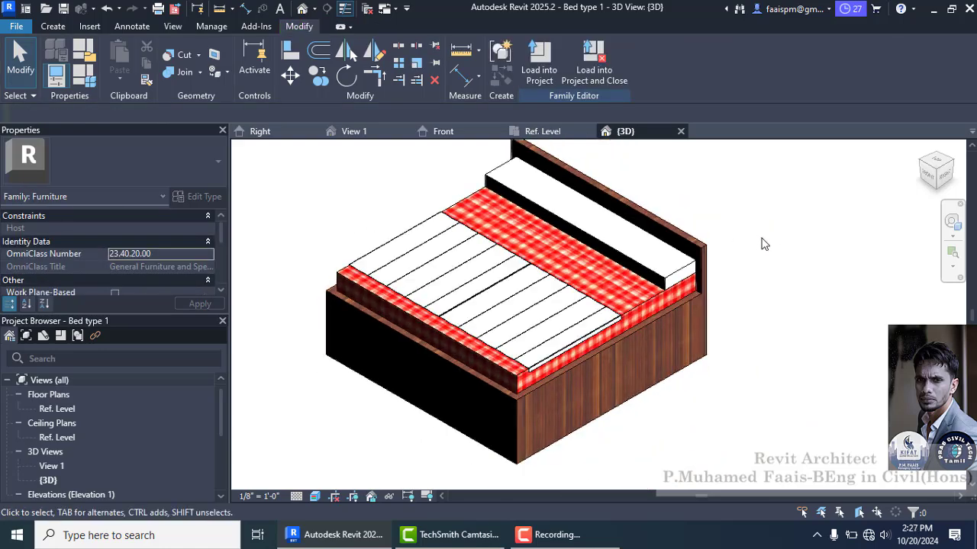
For the shortened sheet extrusion on top of the mattress, create a new material named bed sheet
left_click(921, 163)
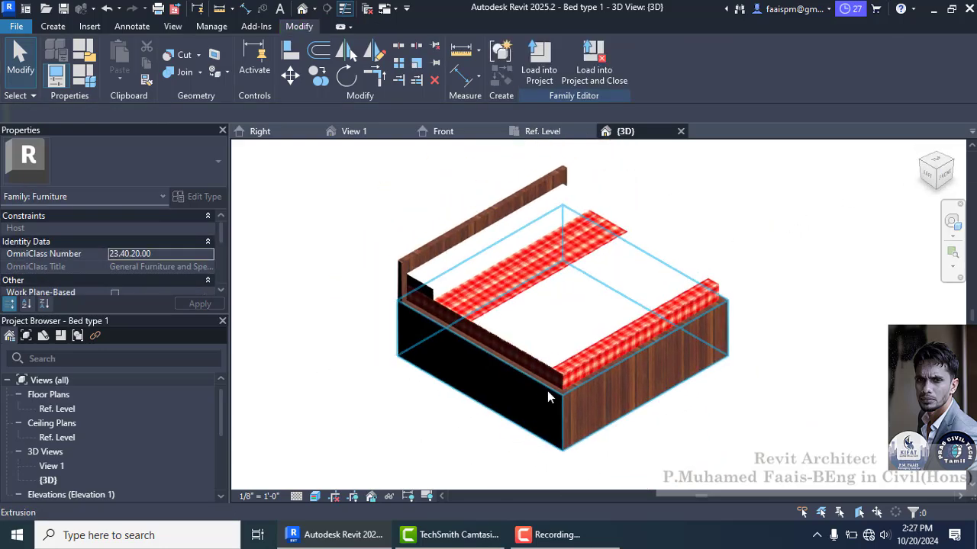
scroll(665, 395, "up", 1)
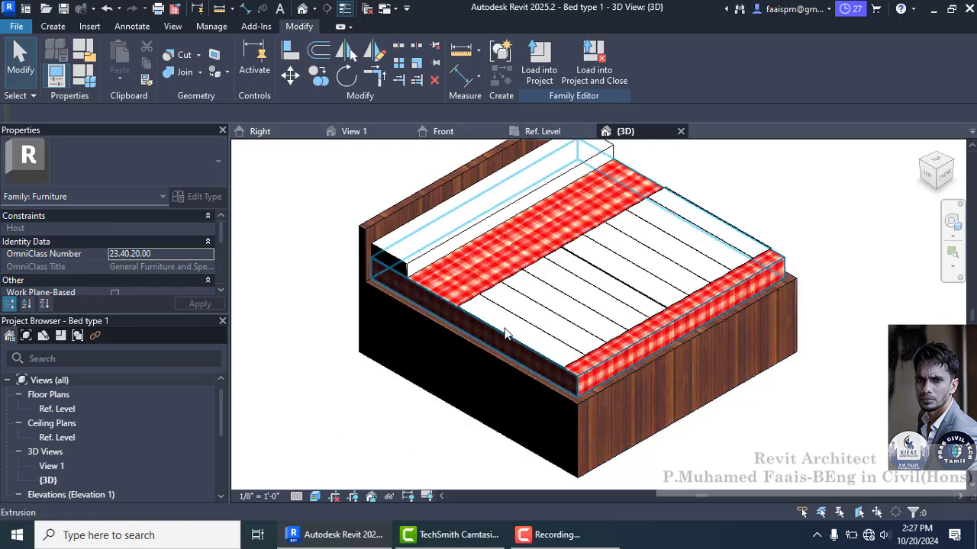
left_click(506, 333)
scroll(126, 281, "down", 4)
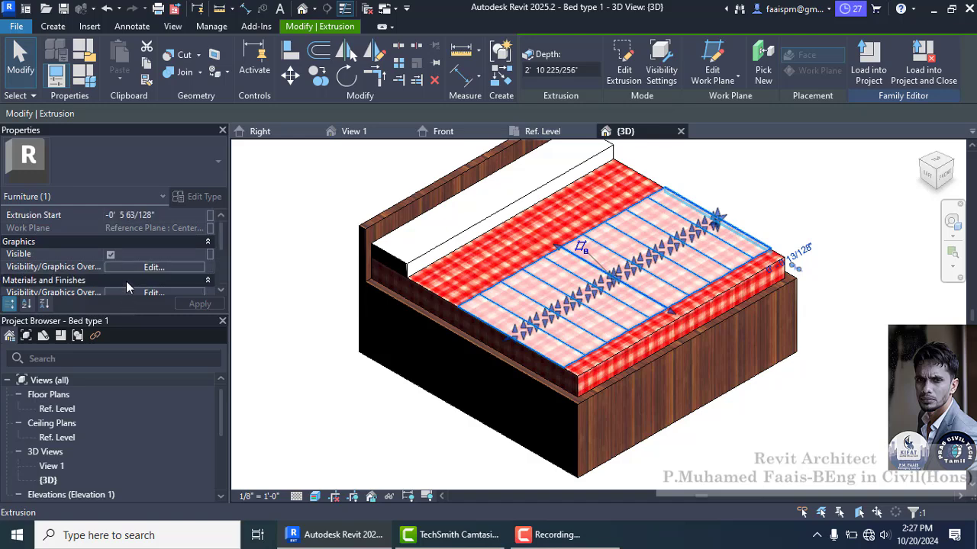
scroll(155, 273, "down", 2)
left_click(209, 229)
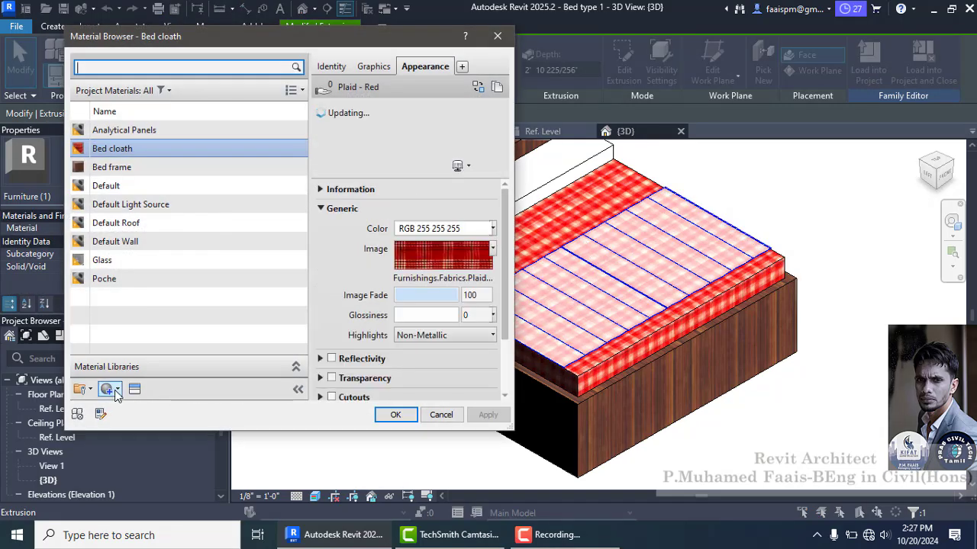
left_click(119, 391)
left_click(118, 406)
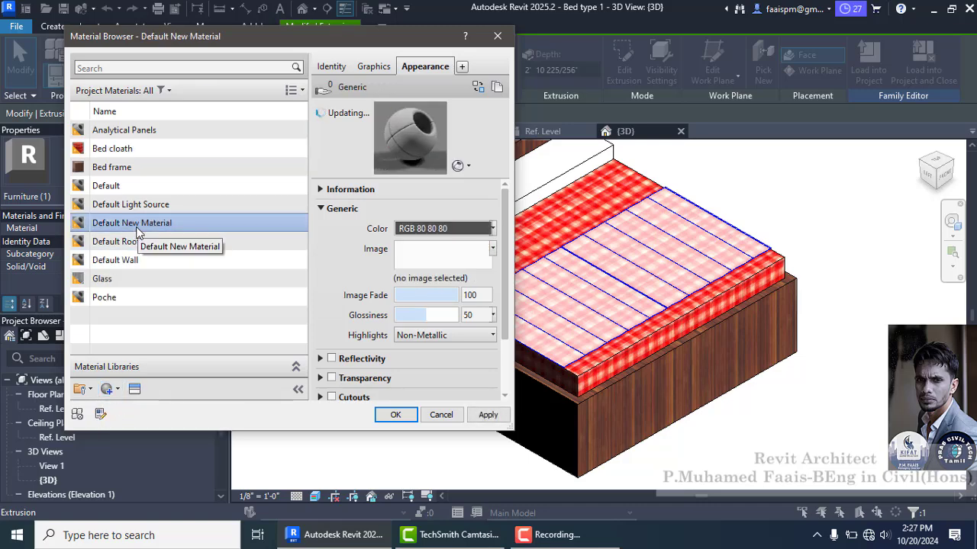
right_click(136, 228)
left_click(162, 287)
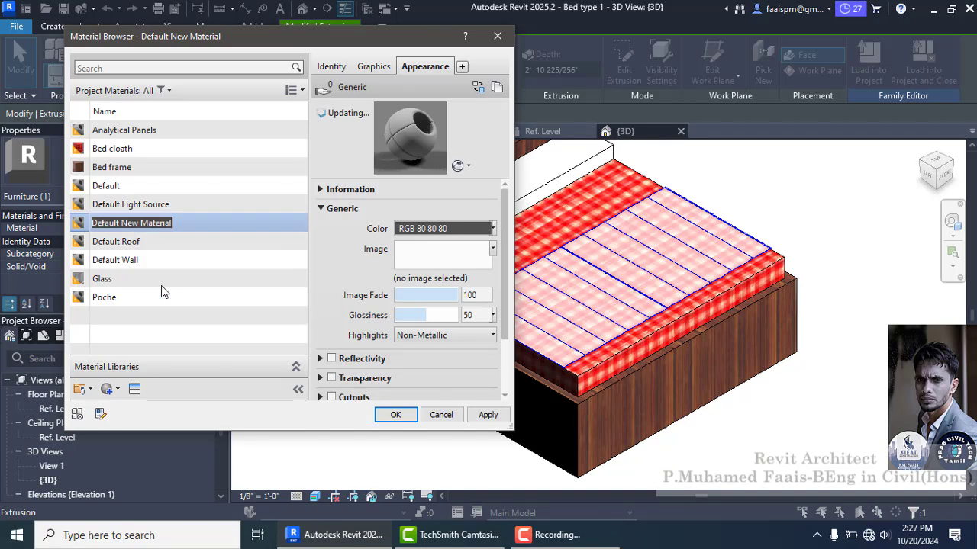
type("bed sheet")
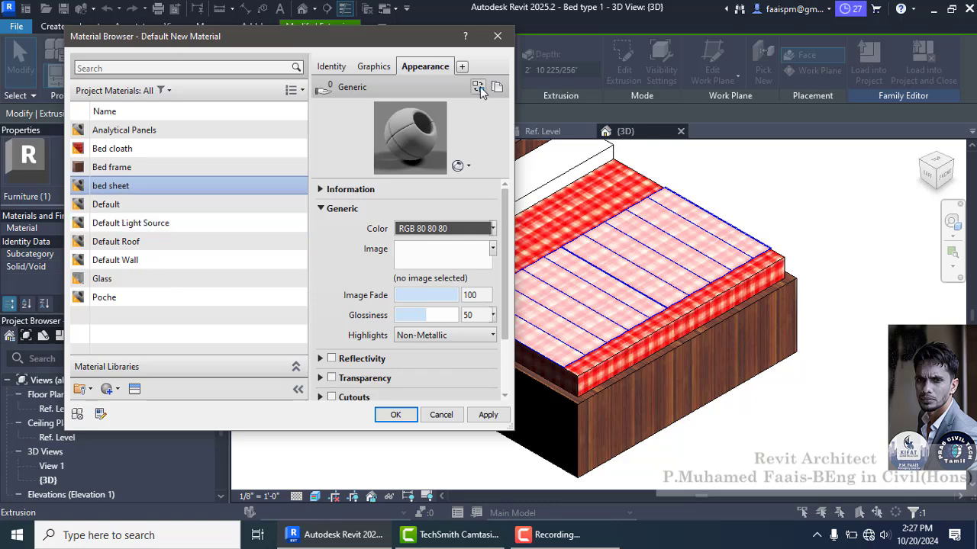
Give the bed sheet material the Velvet - Red appearance from the Appearance Library's Fabric category and assign it to the sheet extrusion
left_click(479, 86)
left_click(696, 179)
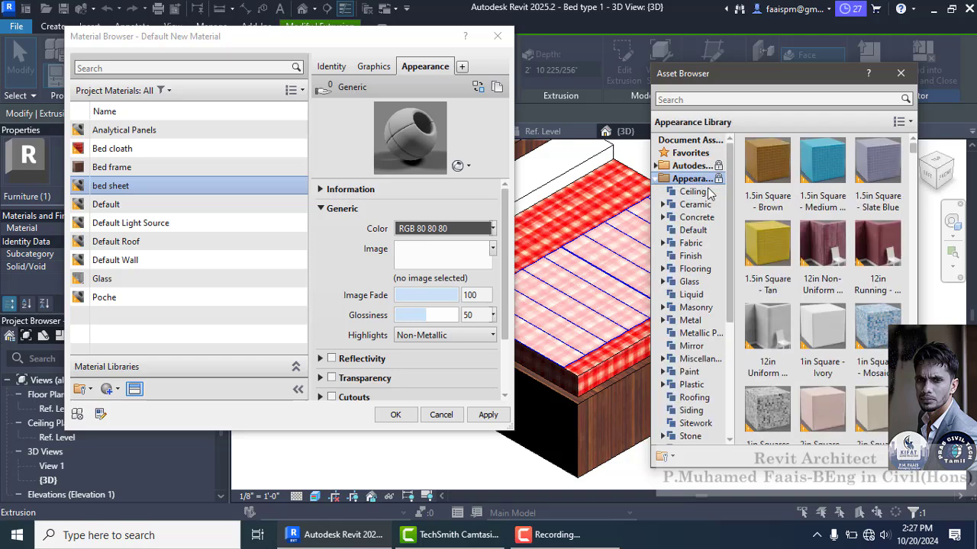
left_click(692, 244)
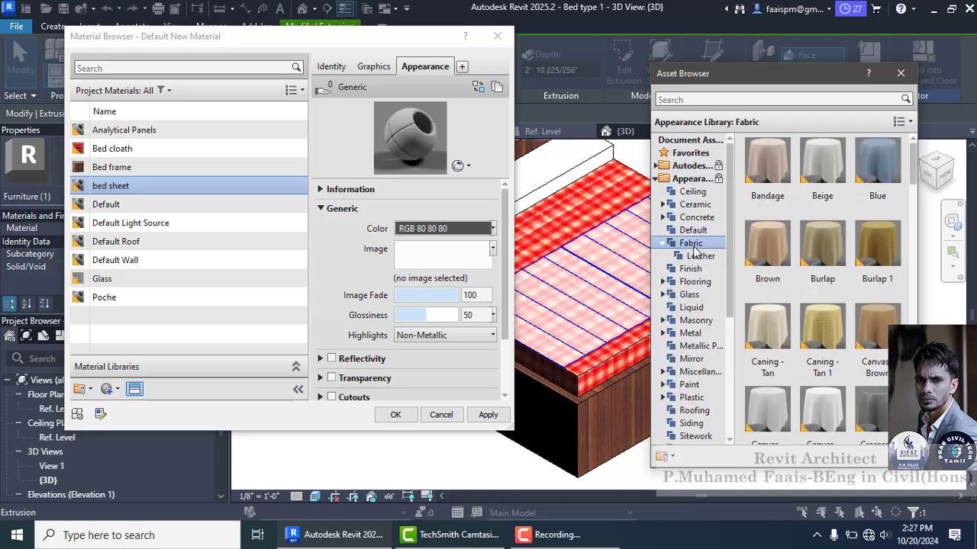
scroll(847, 330, "down", 10)
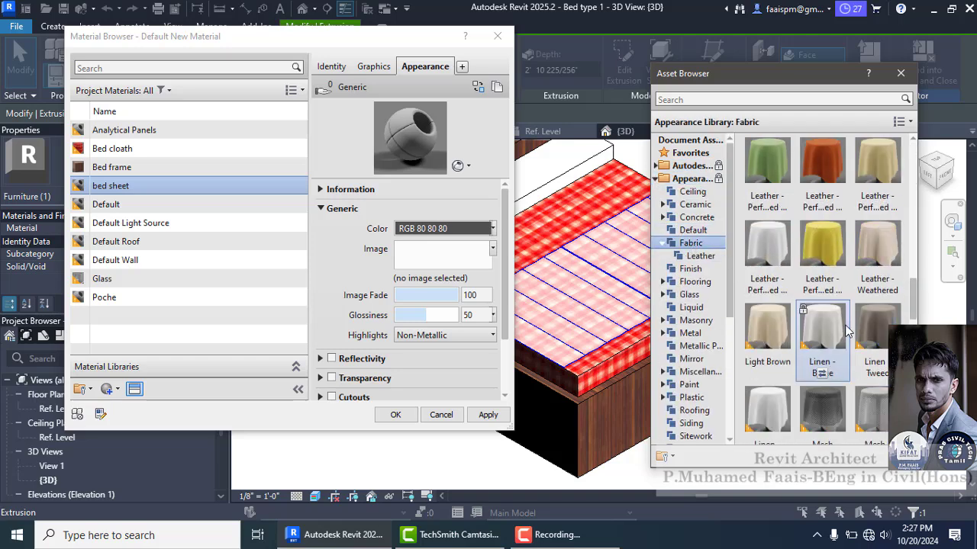
scroll(847, 330, "down", 10)
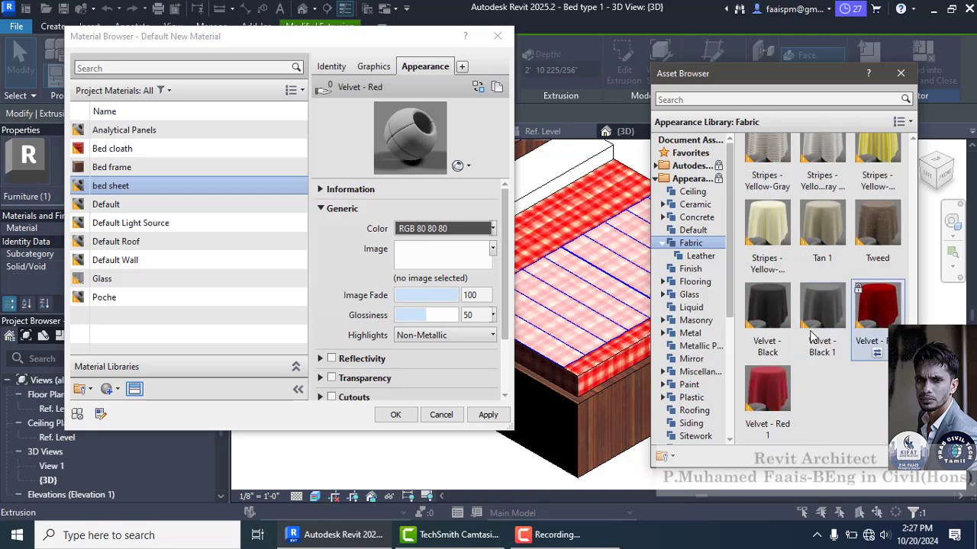
left_click(484, 415)
left_click(395, 414)
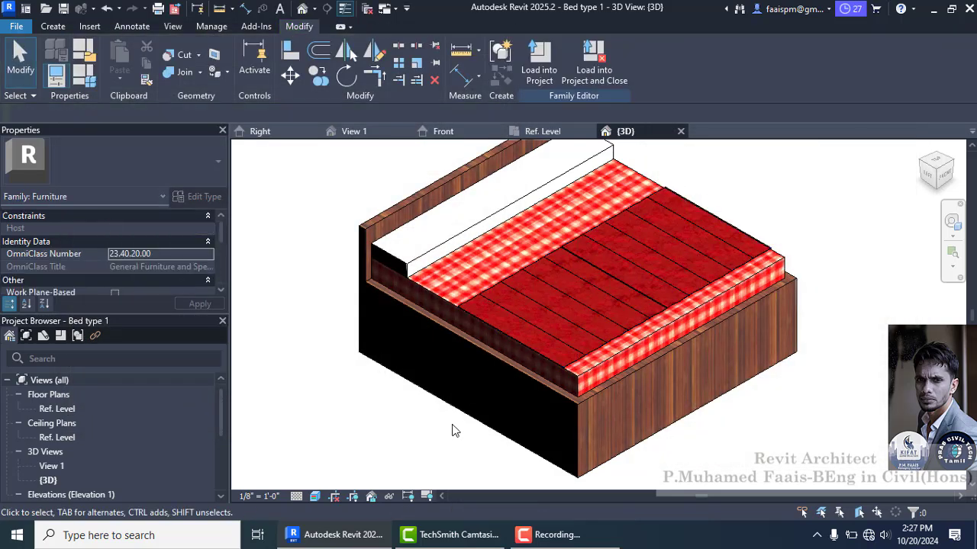
For the 0' 4" pillow block beside the rear panel, create a new material named pi
left_click(953, 167)
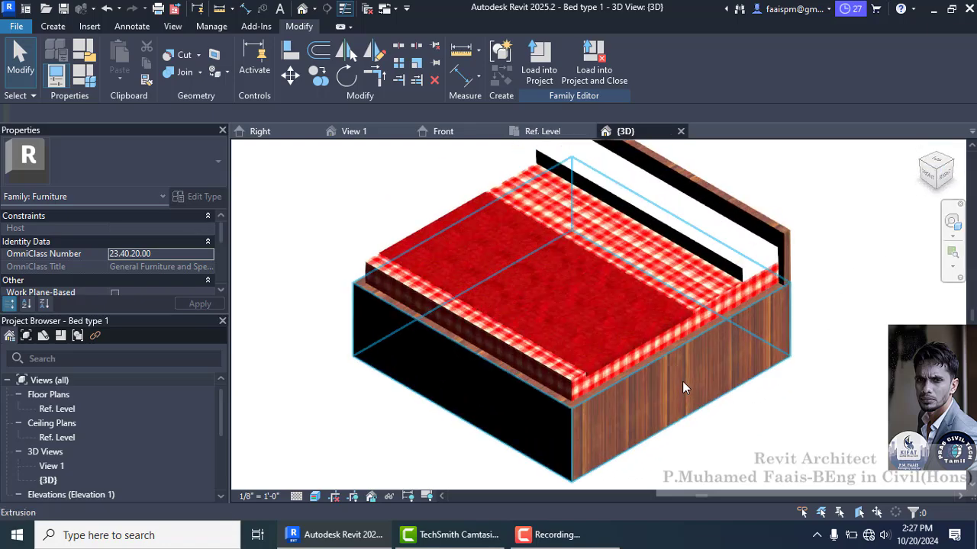
middle_click_drag(414, 356, 717, 248, "shift")
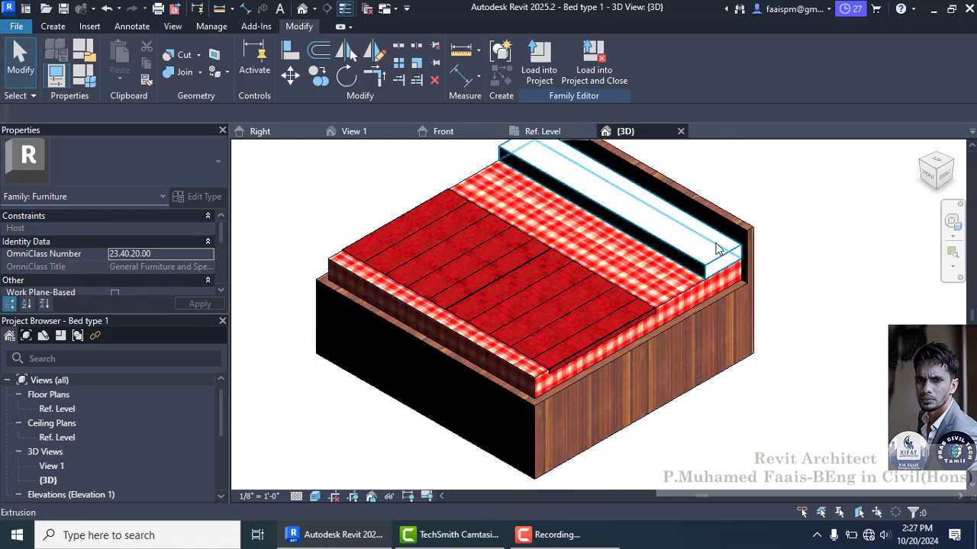
left_click(704, 263)
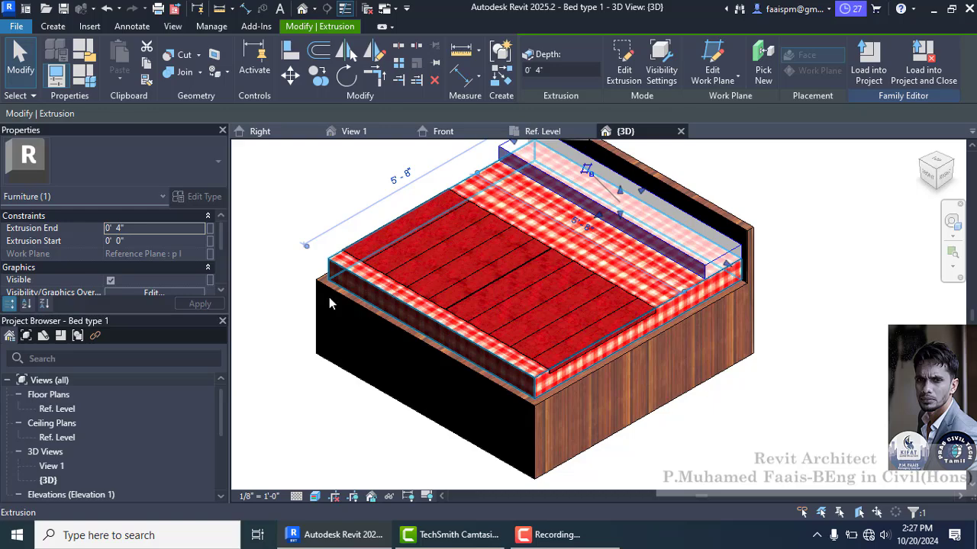
scroll(182, 282, "down", 3)
left_click(209, 267)
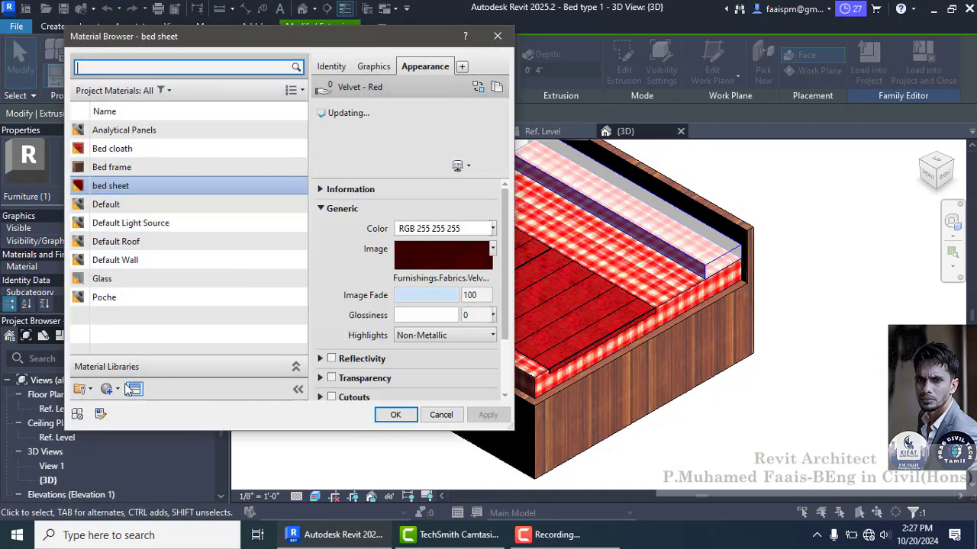
left_click(113, 389)
left_click(126, 405)
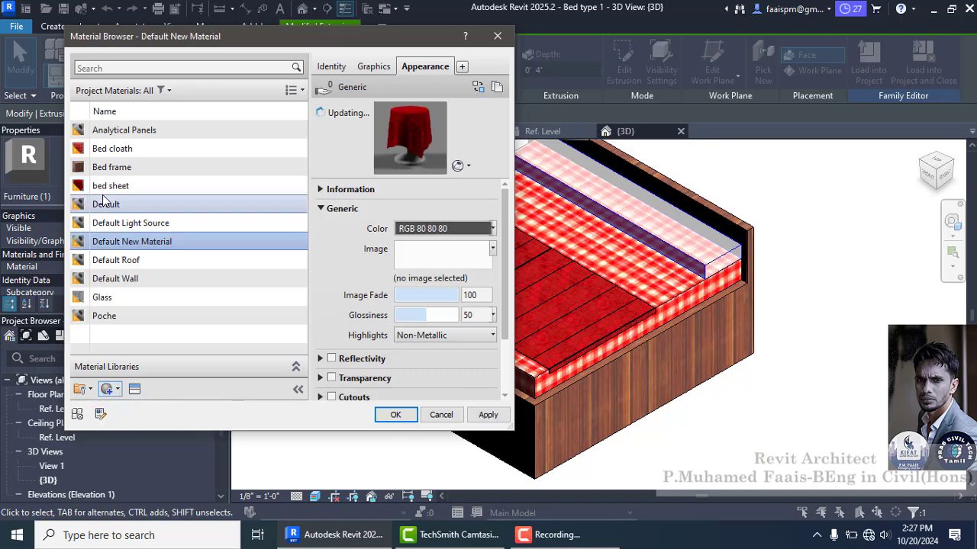
right_click(111, 246)
left_click(145, 302)
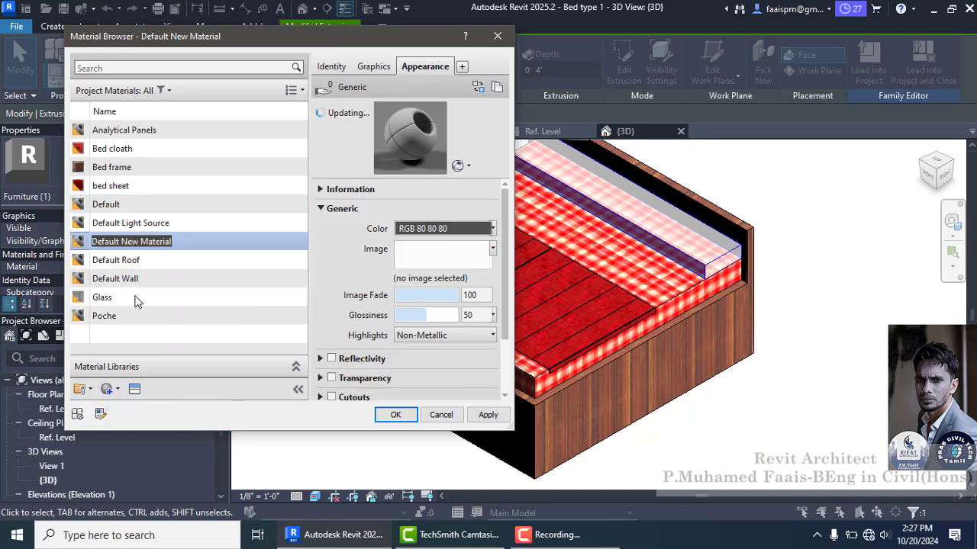
type("pi")
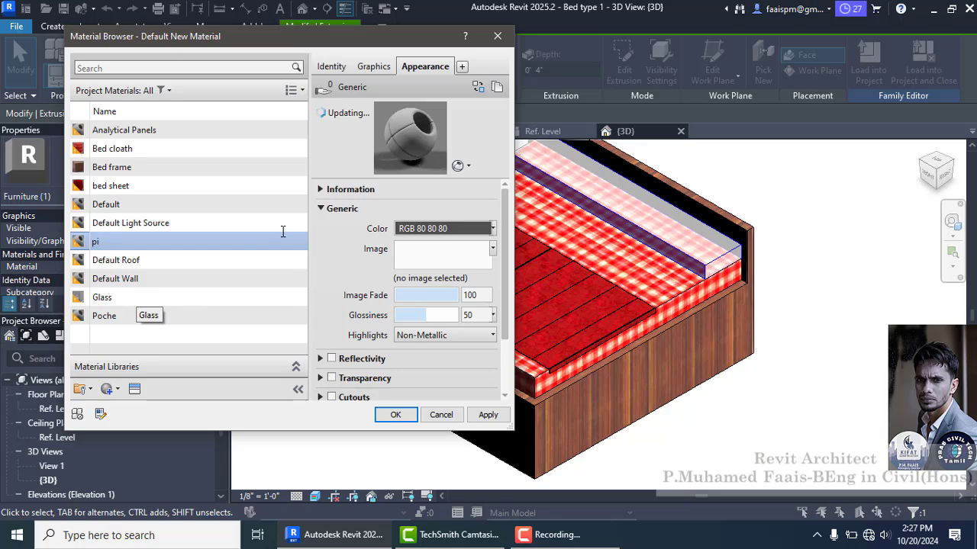
Replace the pi material's appearance with the Stripes - Blue-White asset from the Appearance Library's Fabric category
left_click(479, 87)
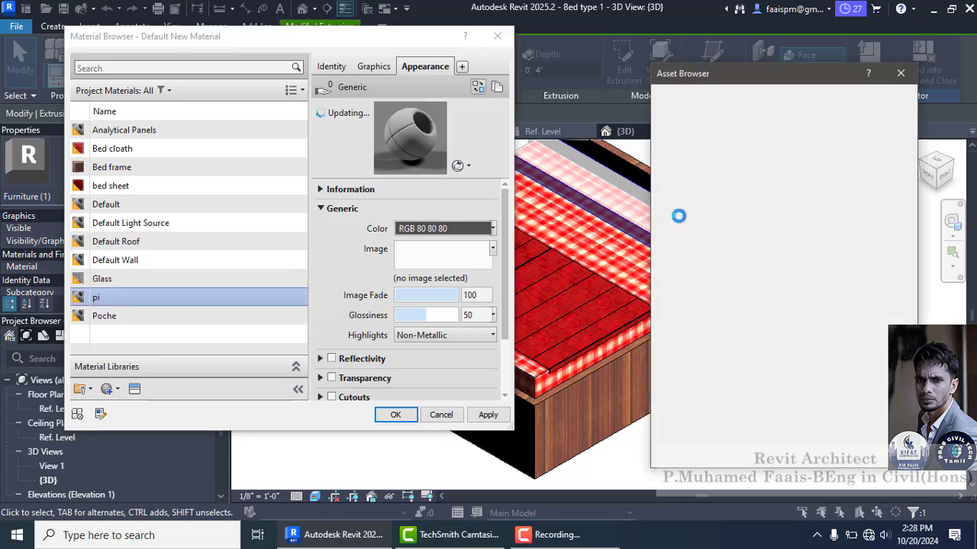
left_click(697, 180)
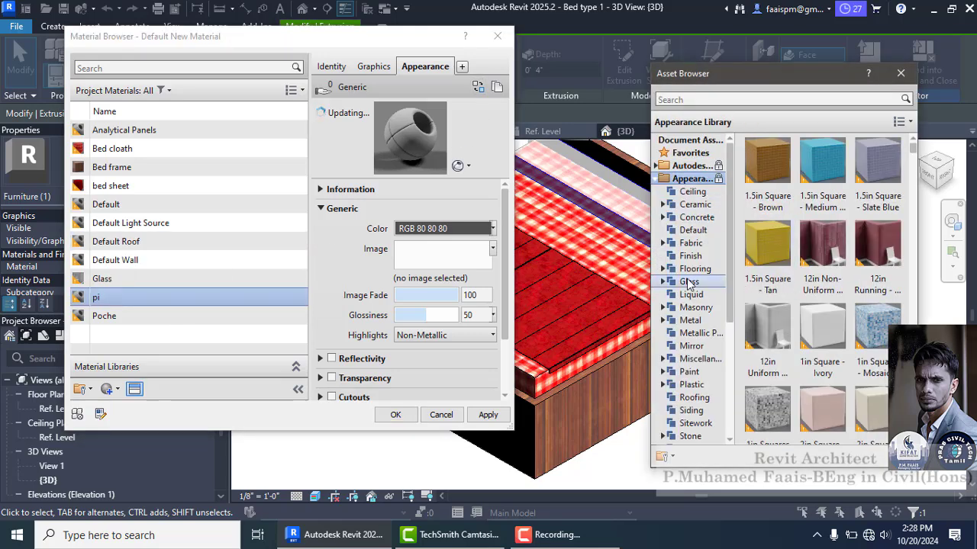
left_click(690, 243)
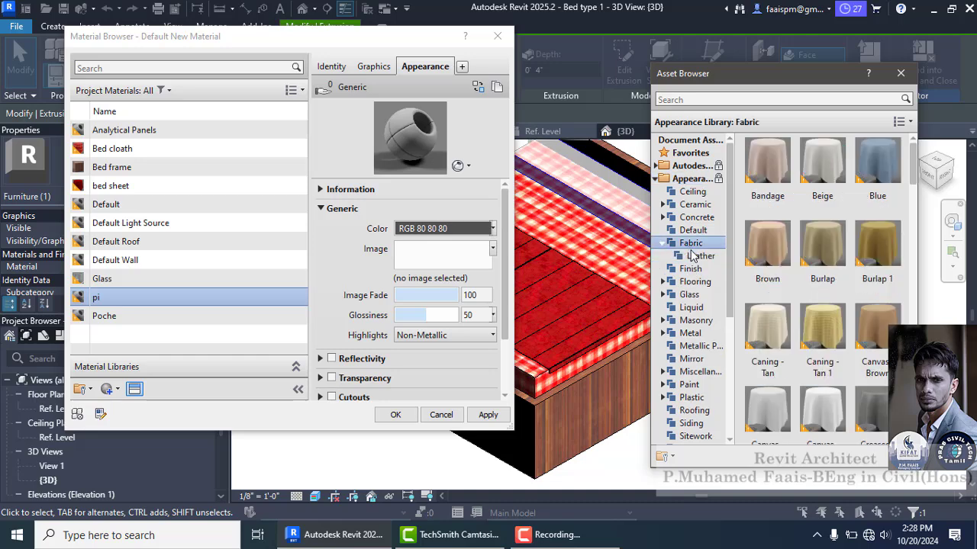
scroll(834, 310, "down", 5)
scroll(834, 311, "down", 3)
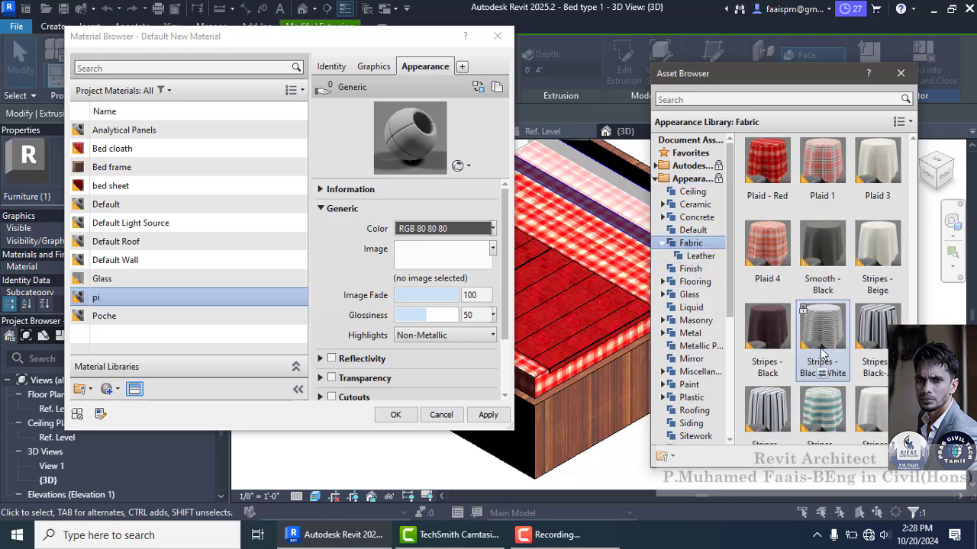
scroll(823, 352, "down", 1)
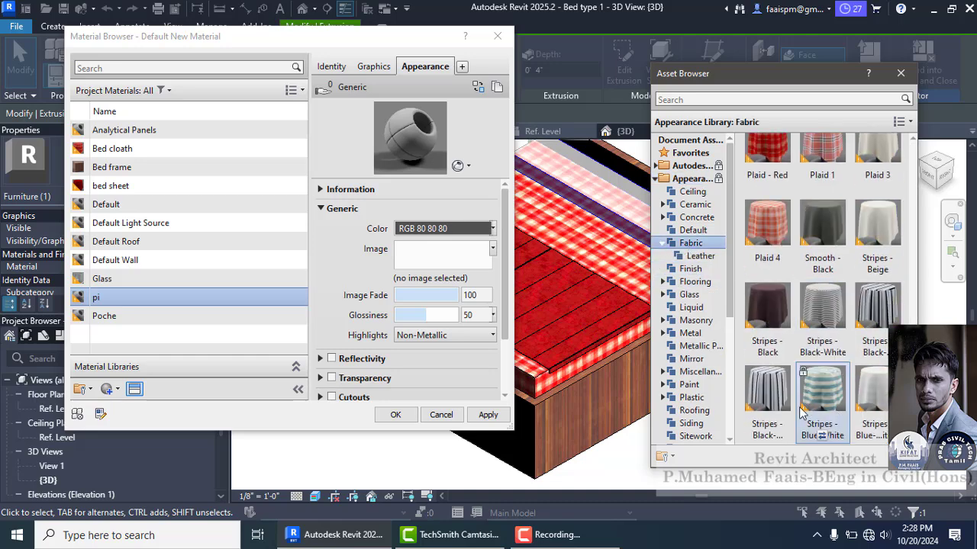
double_click(876, 322)
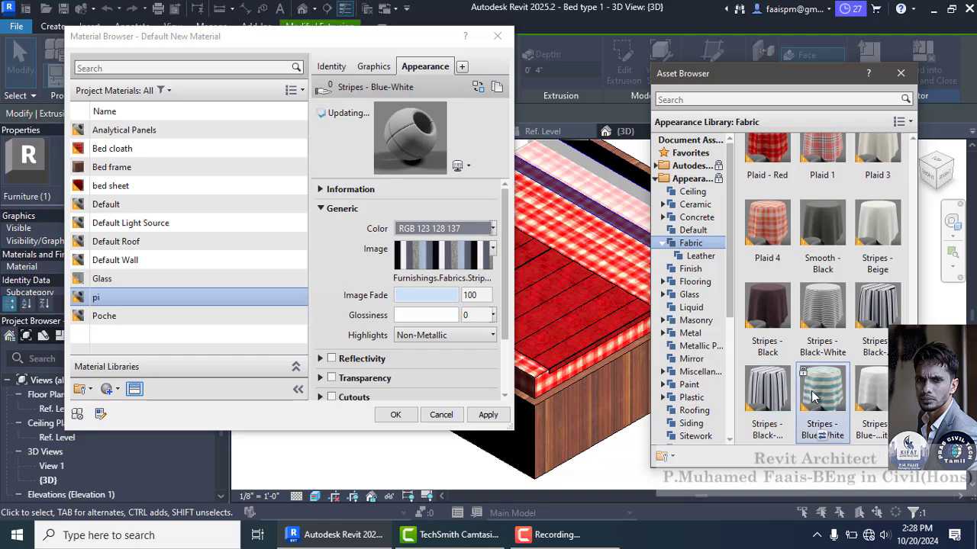
Replace the pi material's appearance with the Fabric category's Tweed asset and assign the material to the pillow block
scroll(813, 396, "down", 5)
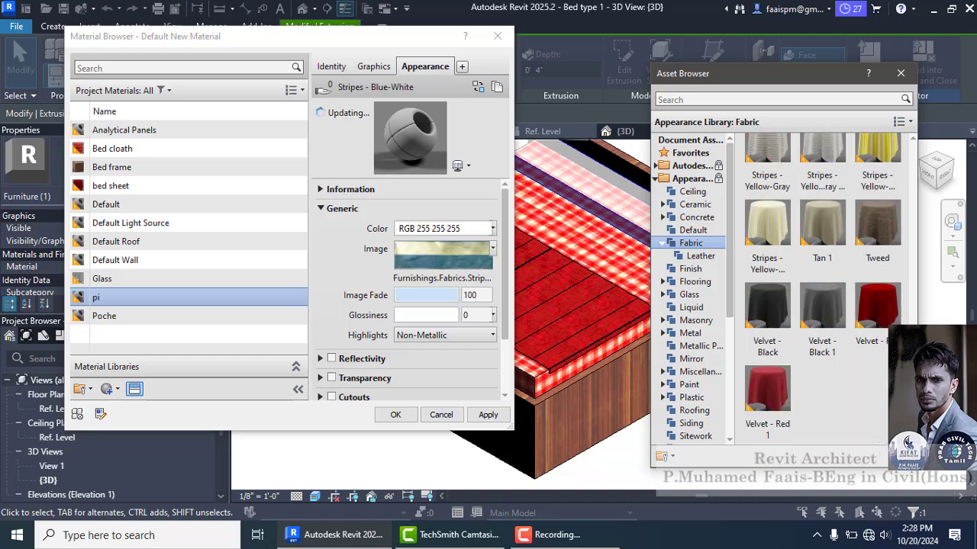
scroll(840, 328, "up", 3)
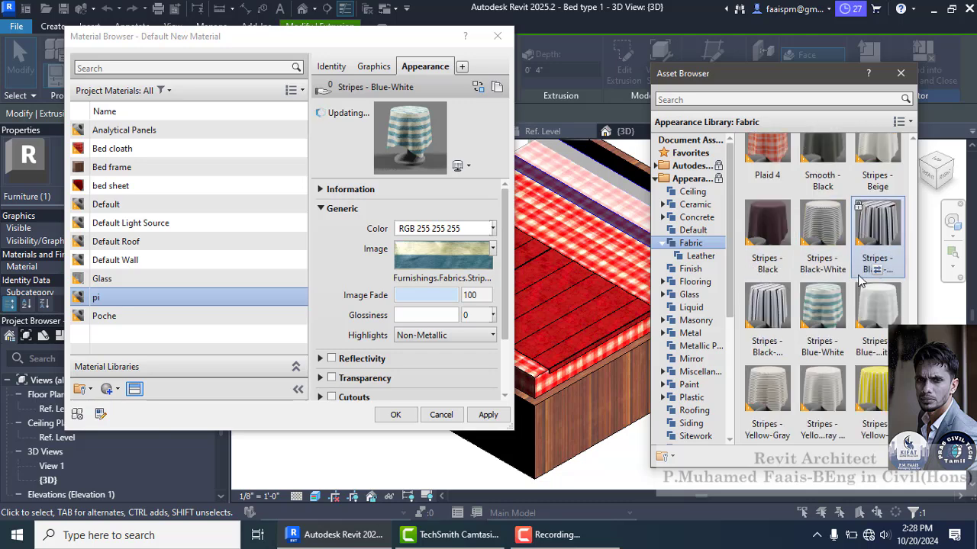
scroll(878, 319, "down", 3)
double_click(878, 229)
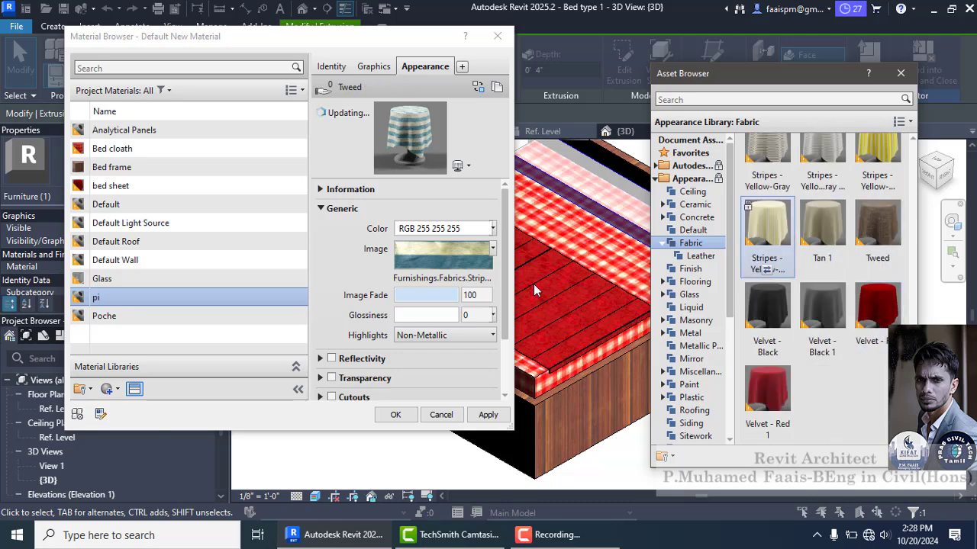
left_click(485, 414)
left_click(408, 418)
left_click(412, 444)
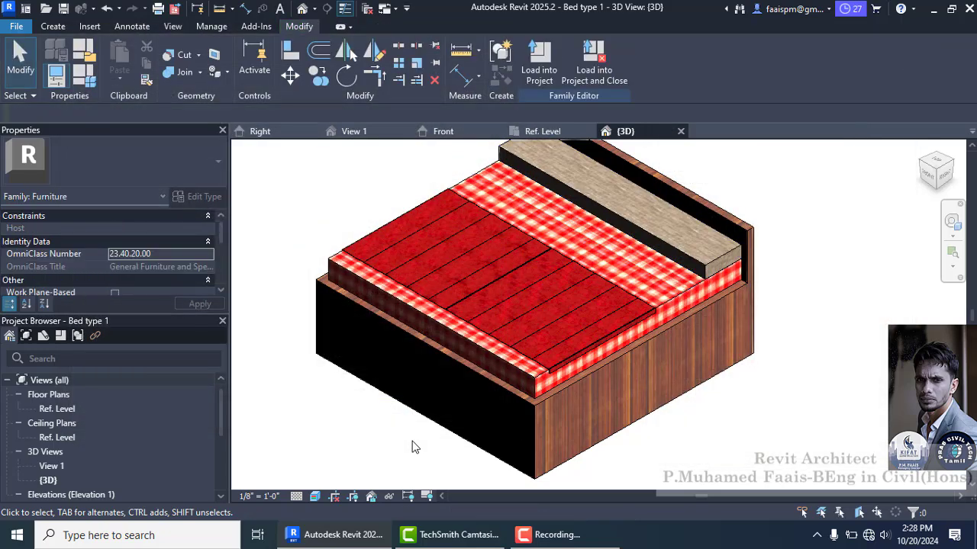
In the 3D view's Graphic Display Options, turn off Show Edges and turn on Smooth lines with anti-aliasing
scroll(430, 427, "down", 1)
left_click(921, 161)
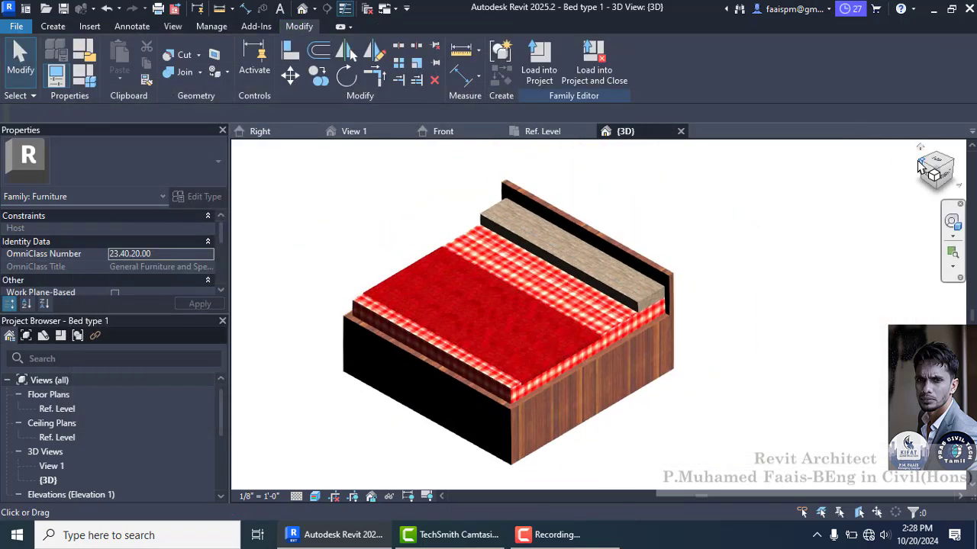
scroll(461, 304, "up", 3)
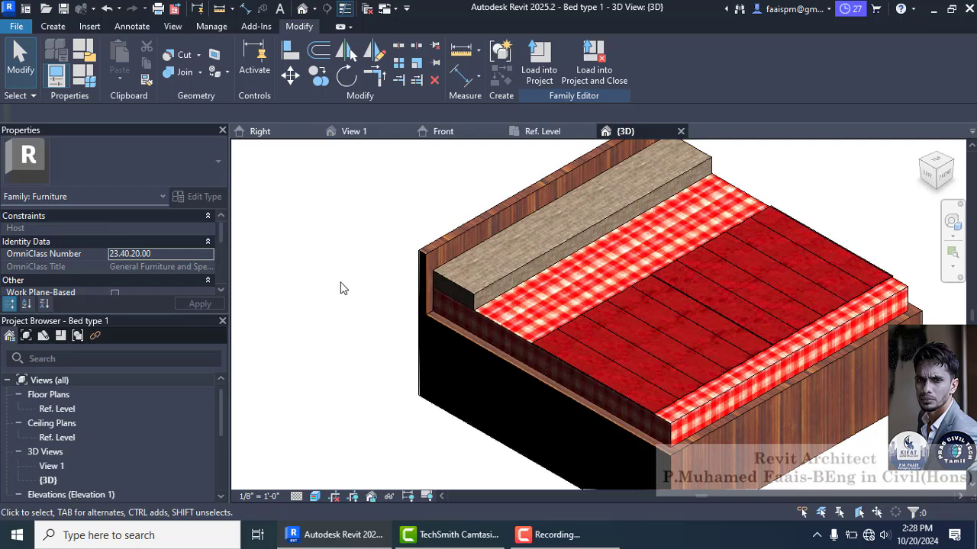
scroll(340, 288, "down", 1)
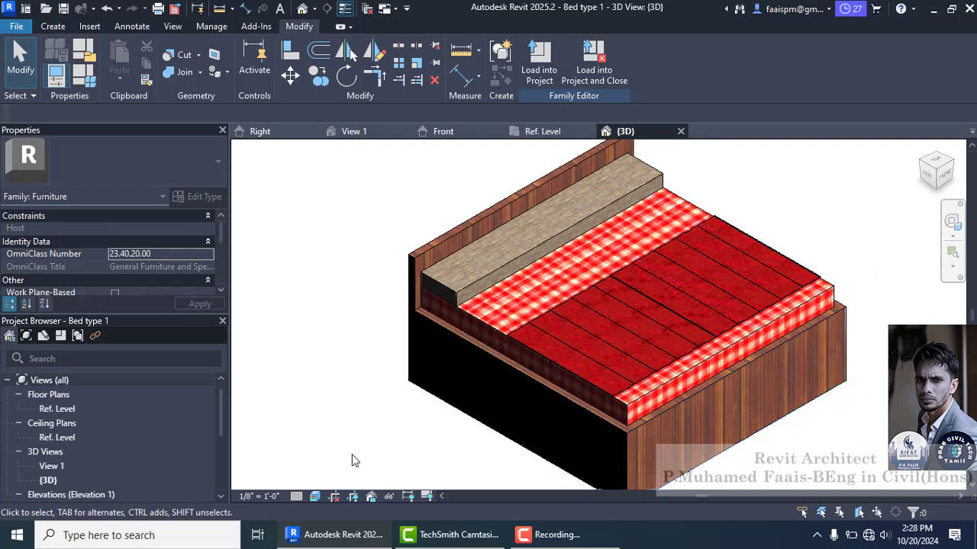
left_click(316, 497)
left_click(336, 481)
left_click(316, 496)
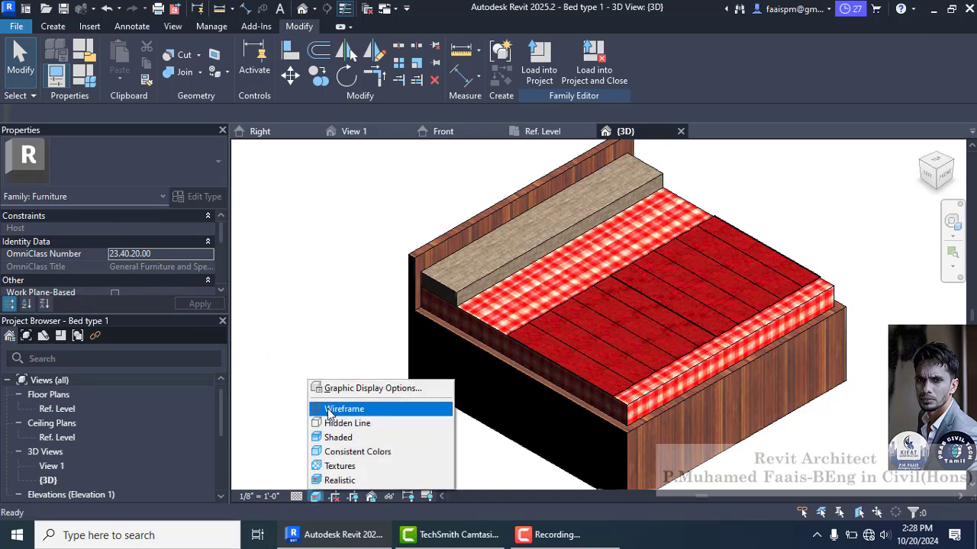
left_click(265, 168)
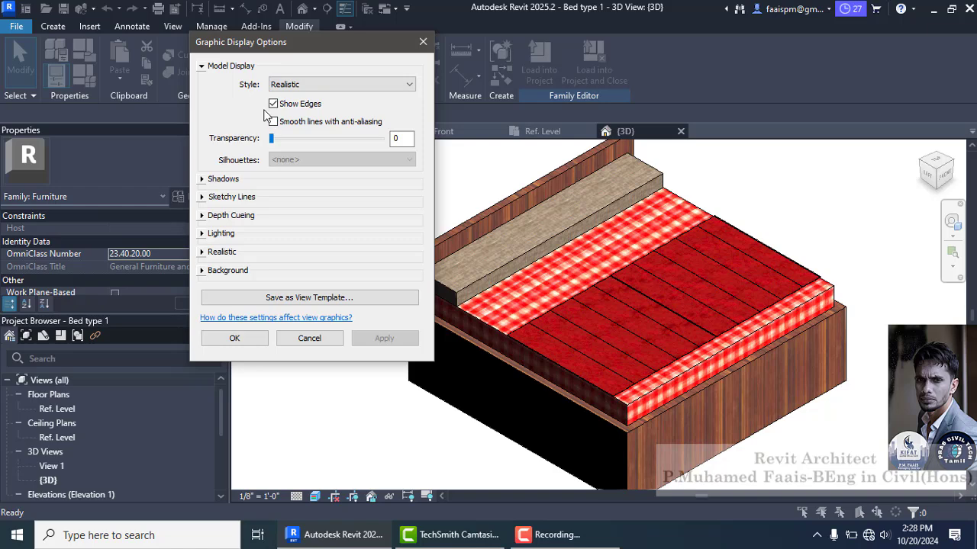
left_click(274, 105)
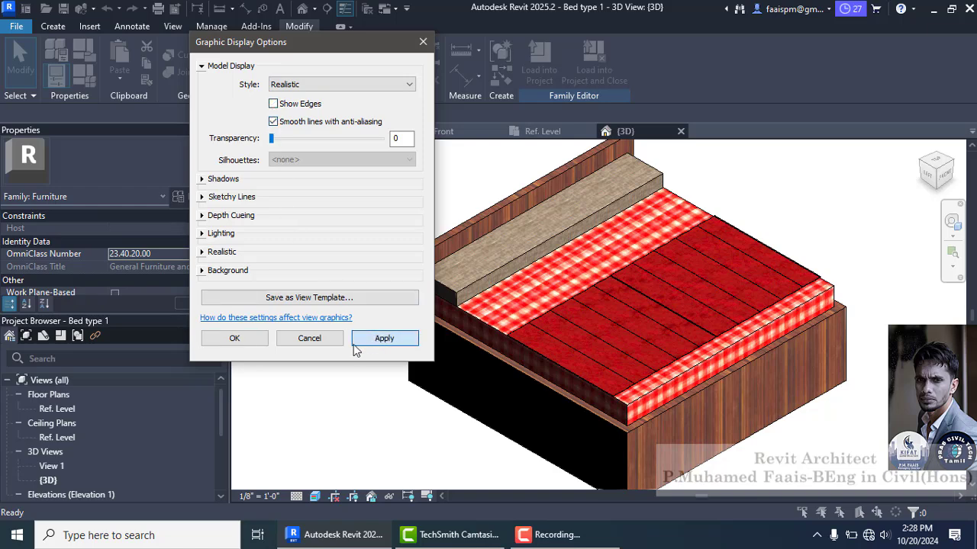
left_click(355, 342)
left_click(234, 338)
scroll(356, 343, "down", 2)
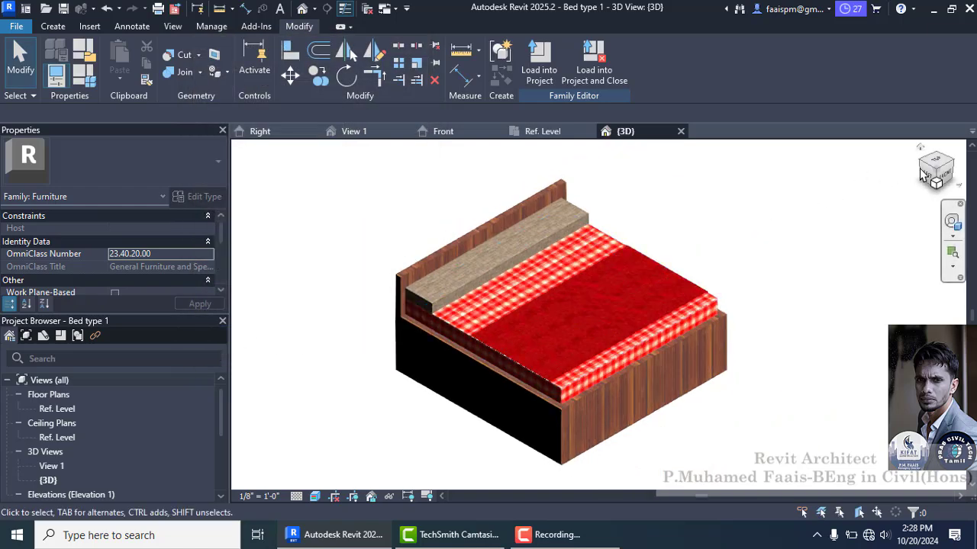
Stretch the red sheet extrusion on the mattress towards the pillow to a depth of about 3' 6"
left_click(954, 164)
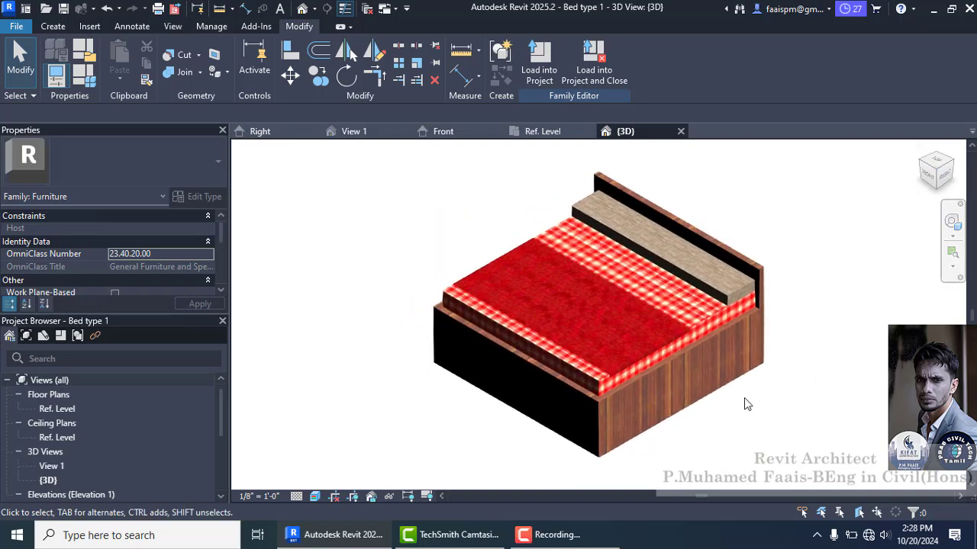
scroll(691, 400, "up", 4)
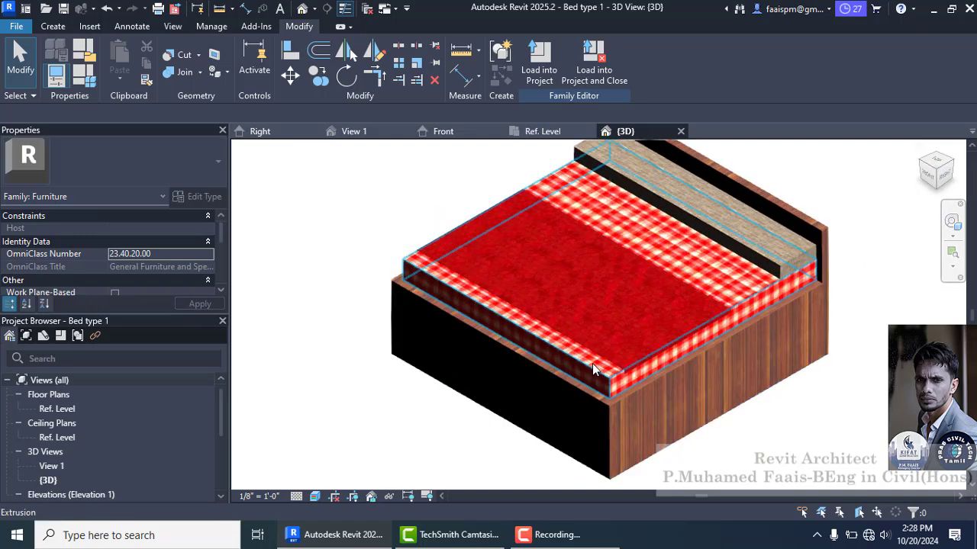
left_click(451, 387)
scroll(568, 274, "down", 2)
scroll(568, 273, "up", 1)
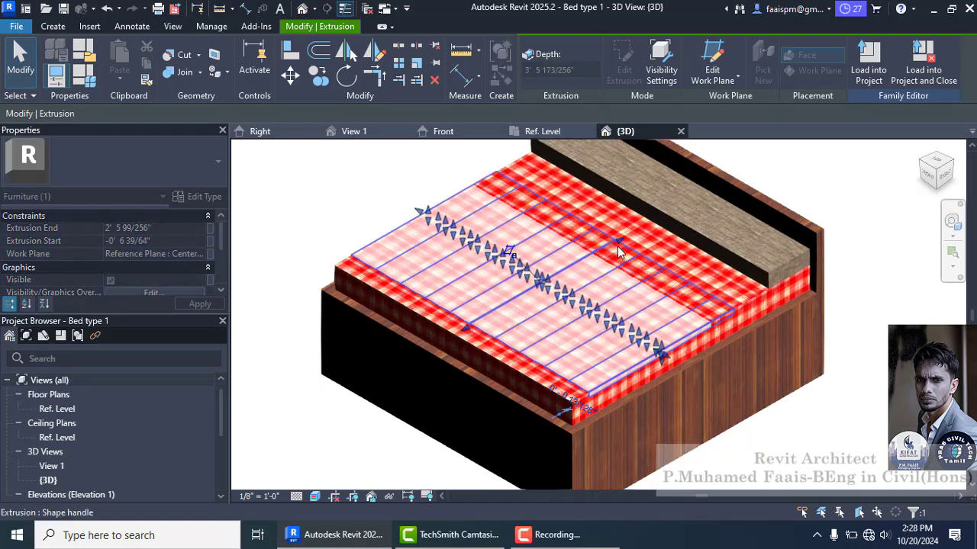
key("Escape")
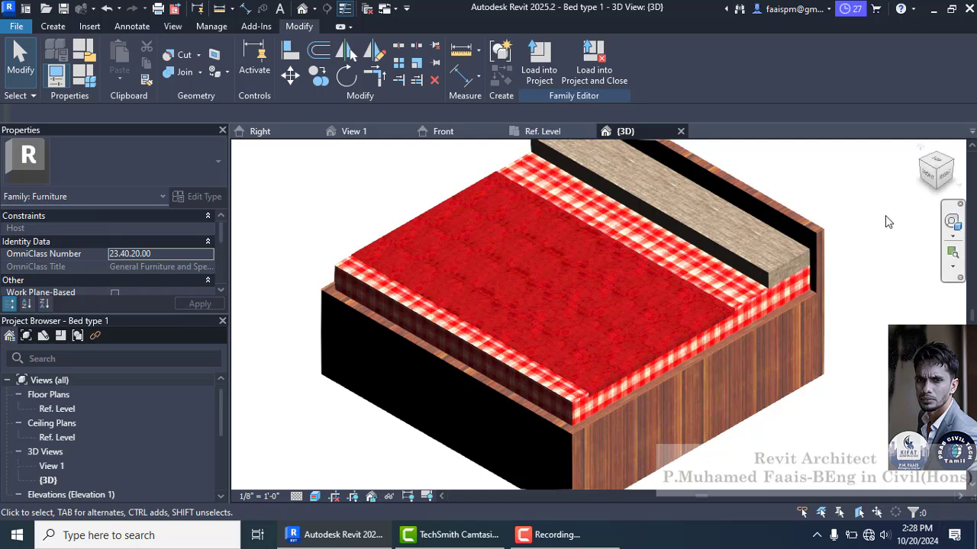
left_click(924, 168)
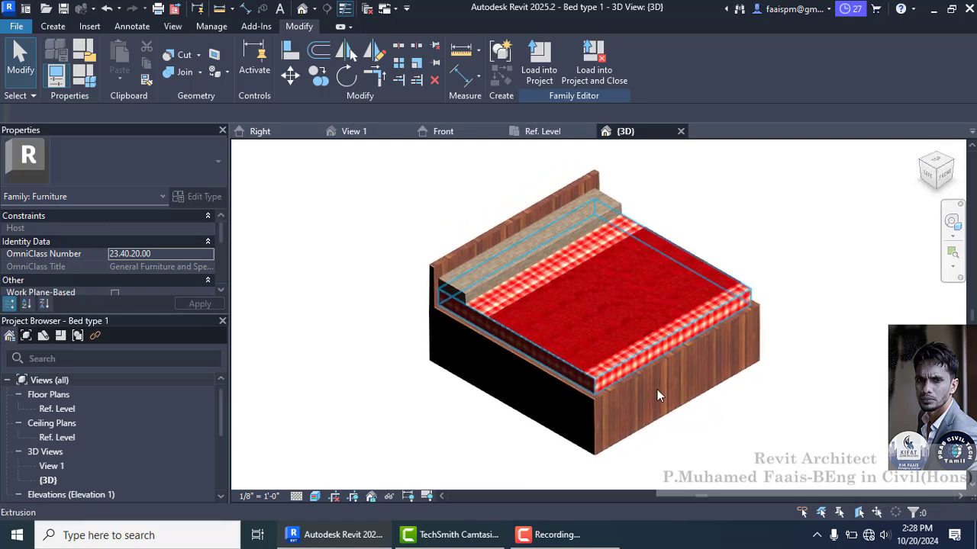
left_click(921, 166)
left_click(921, 166)
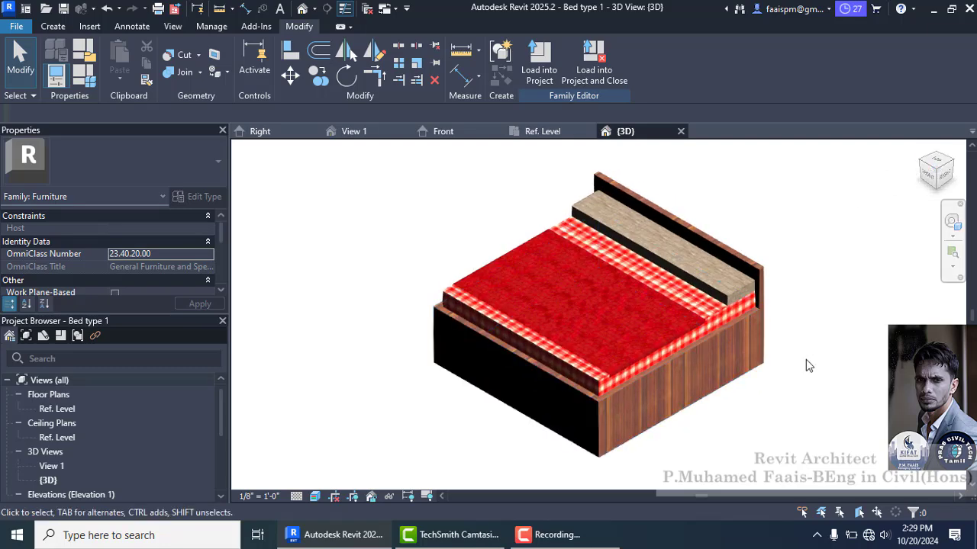
scroll(806, 359, "up", 1)
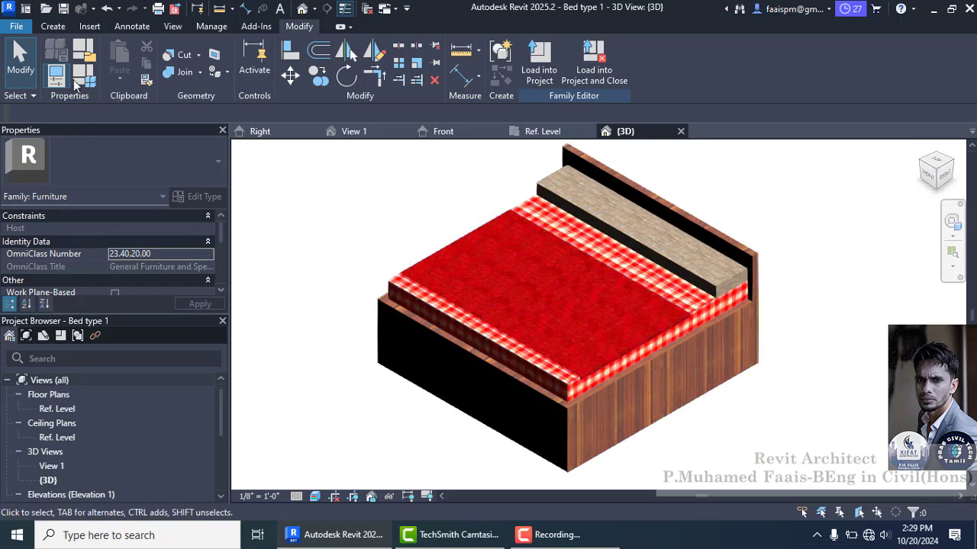